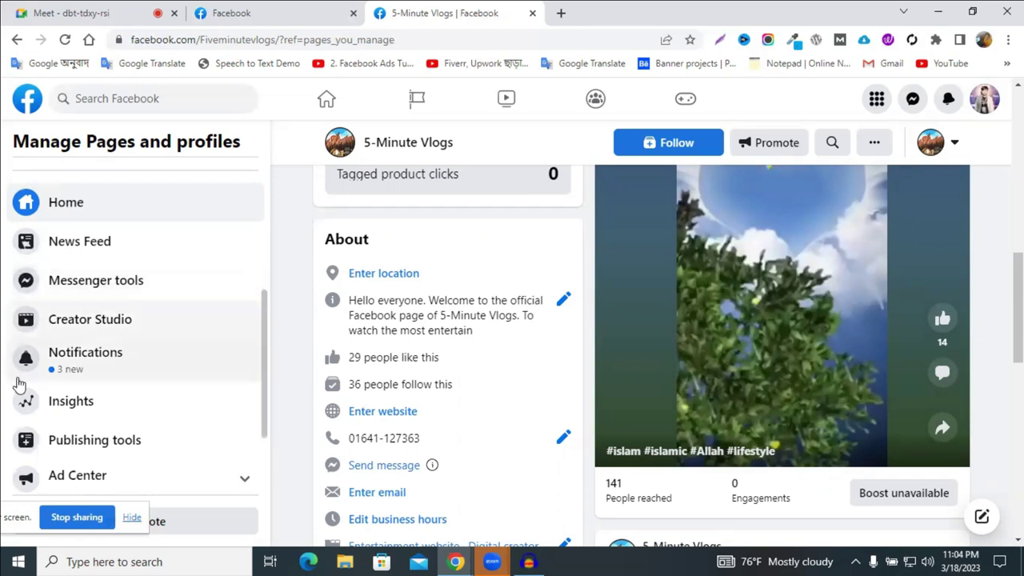
Collapse the Meta Business Suite group and open the Publishing tools of the 5-Minute Vlogs page
scroll(192, 322, "up", 3)
scroll(192, 323, "down", 4)
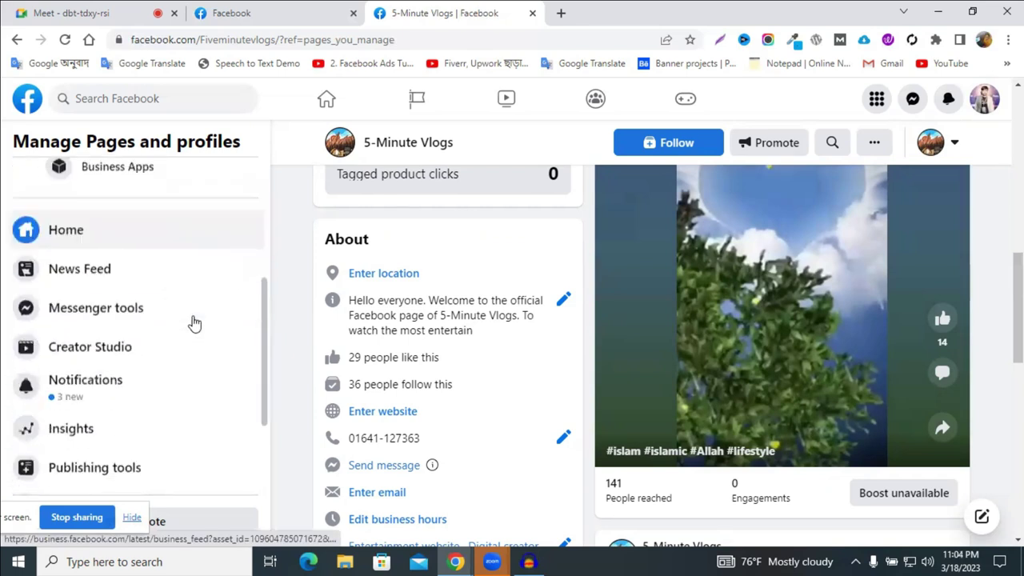
left_click_drag(262, 410, 263, 238)
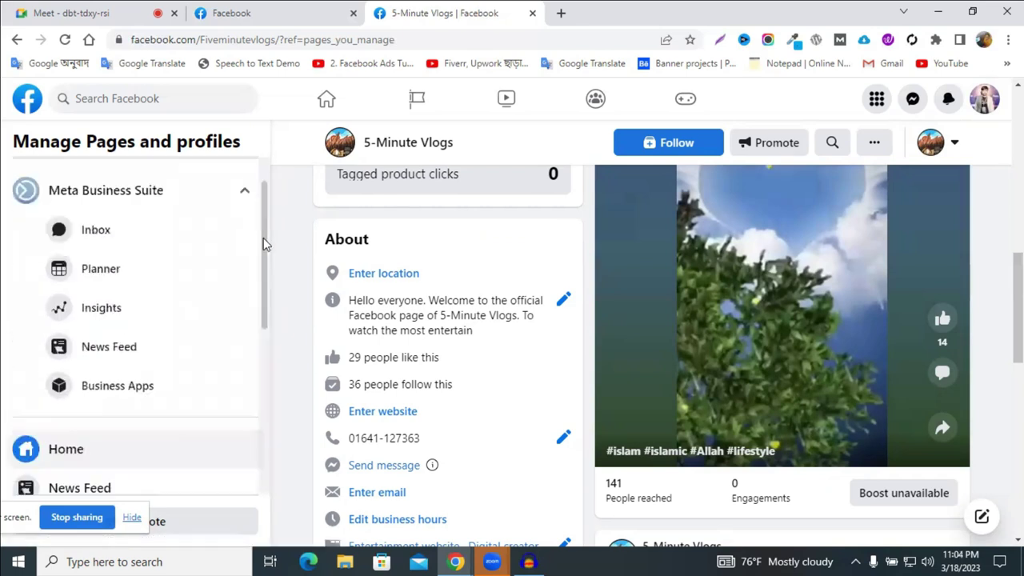
left_click(244, 192)
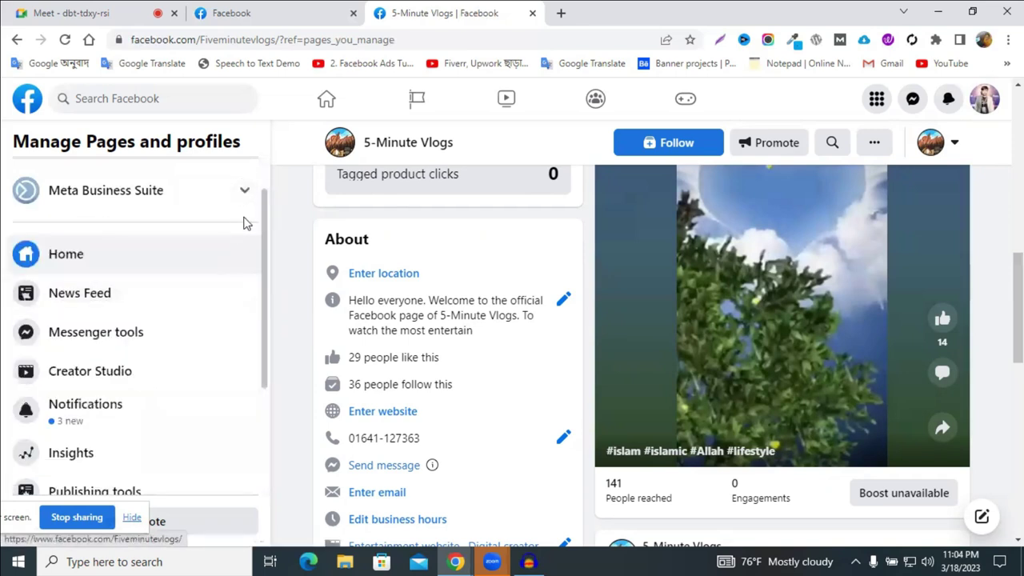
scroll(245, 232, "up", 1)
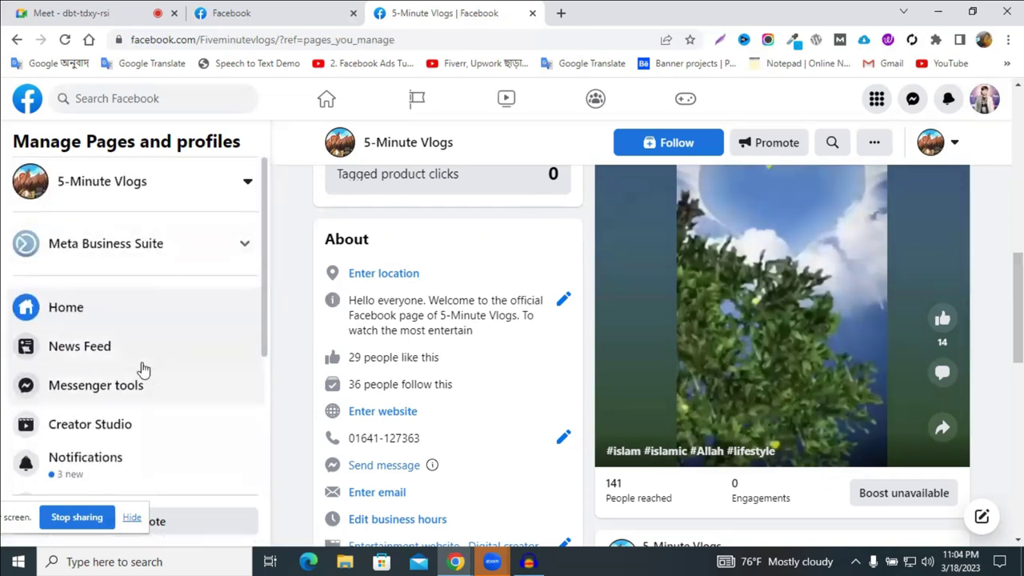
scroll(121, 396, "down", 2)
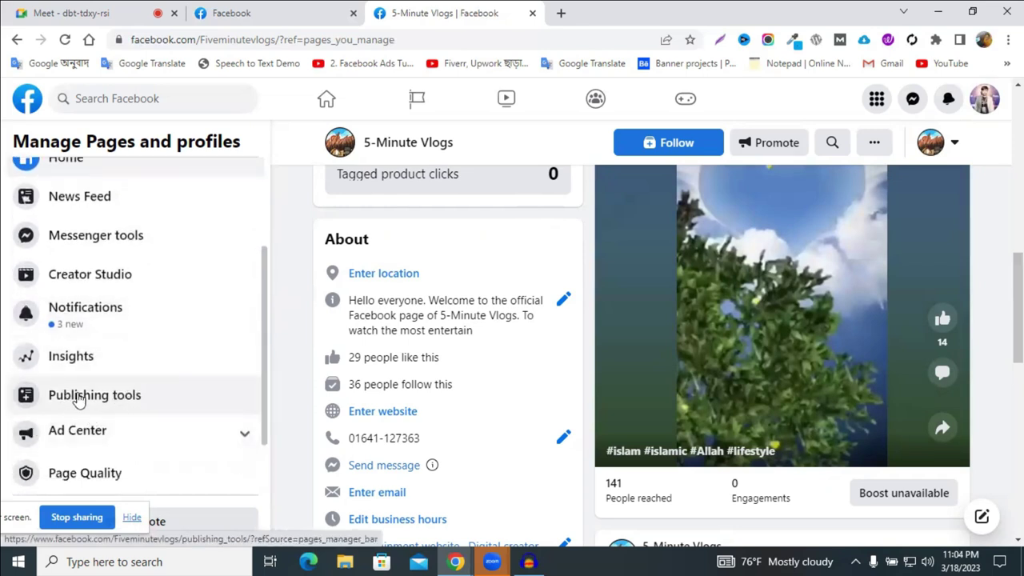
left_click(111, 400)
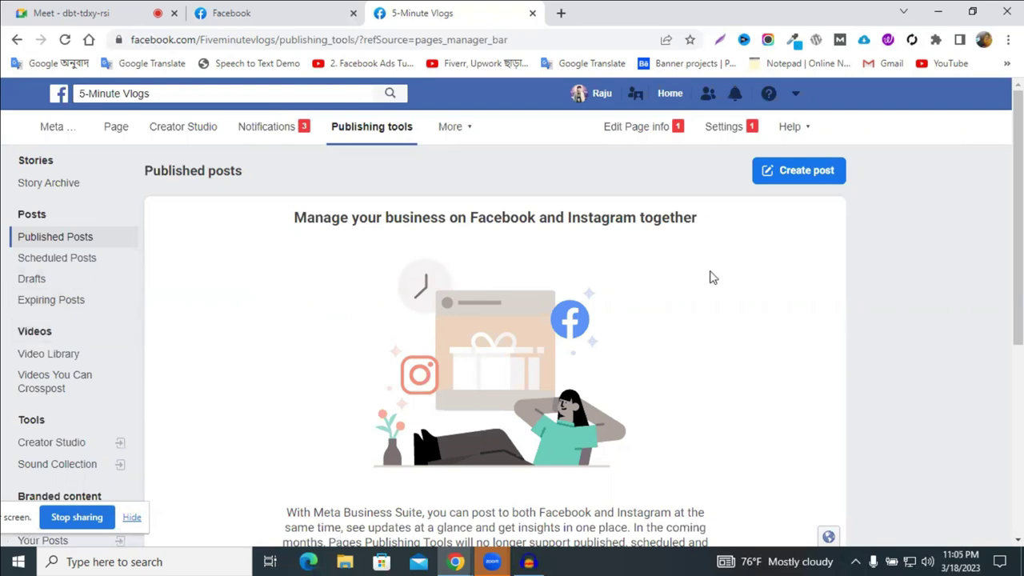
Look through the Published posts page and open the Scheduled Posts section
scroll(448, 249, "down", 4)
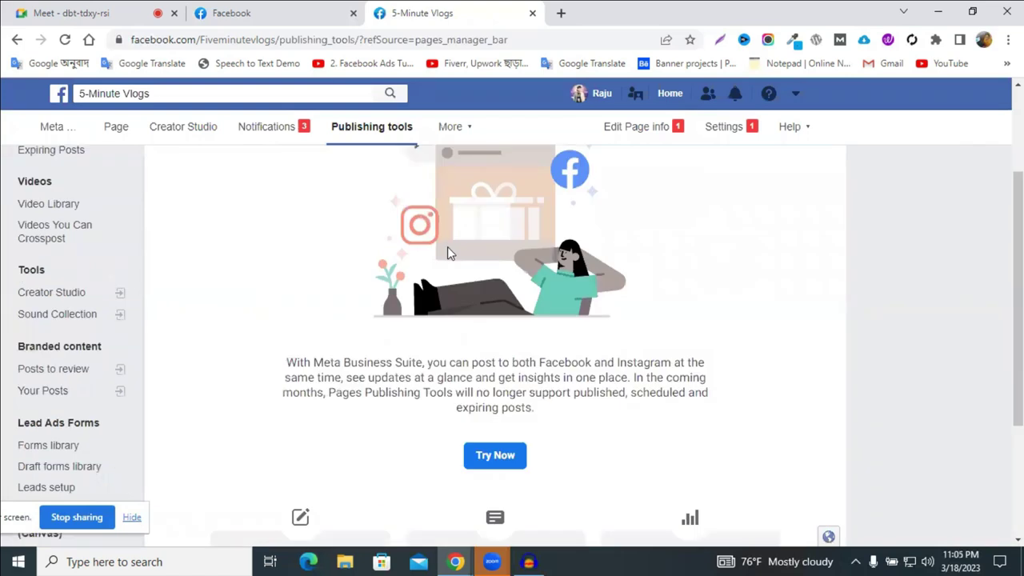
scroll(642, 285, "up", 4)
scroll(656, 321, "down", 3)
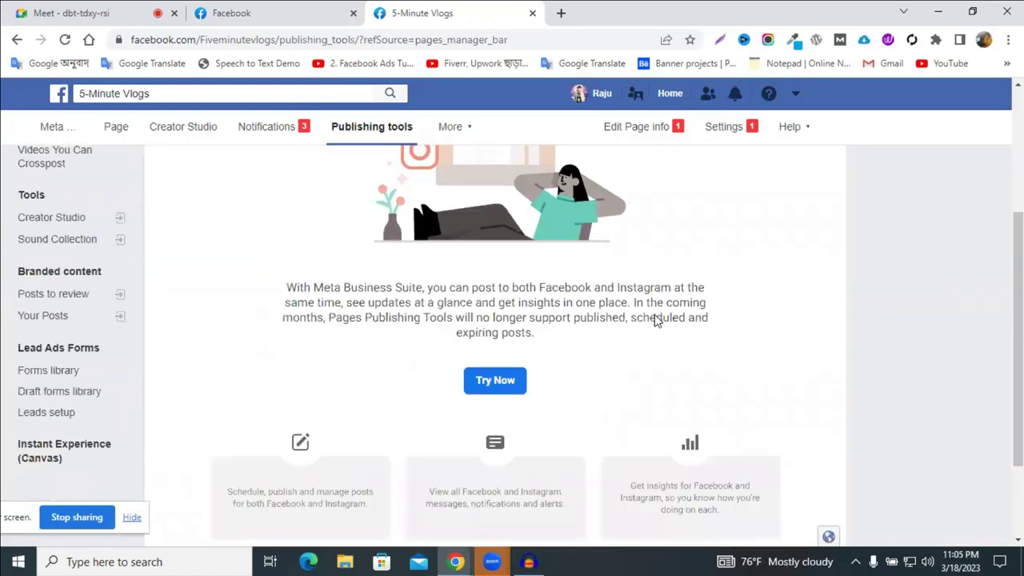
scroll(484, 320, "down", 1)
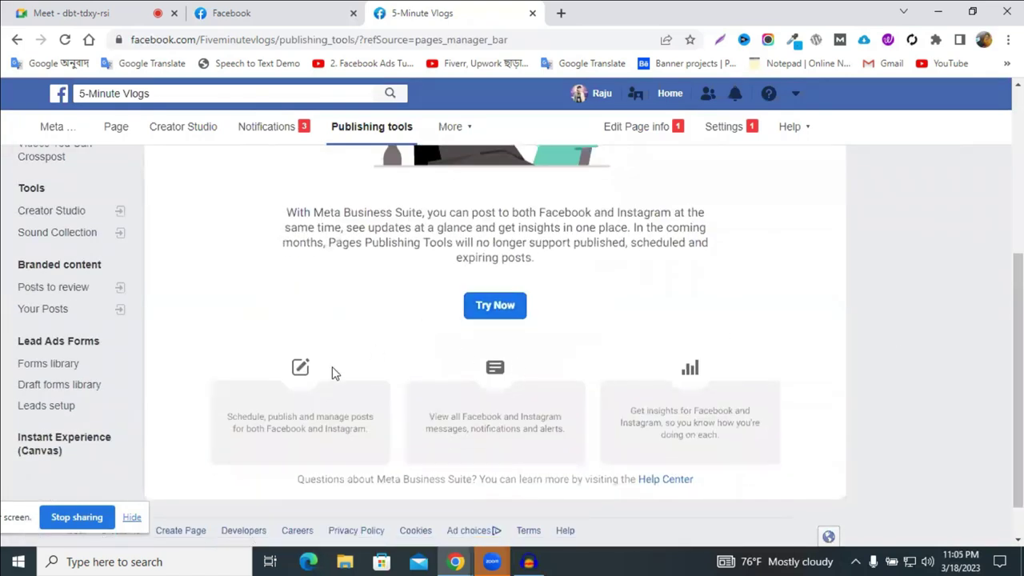
scroll(332, 366, "up", 4)
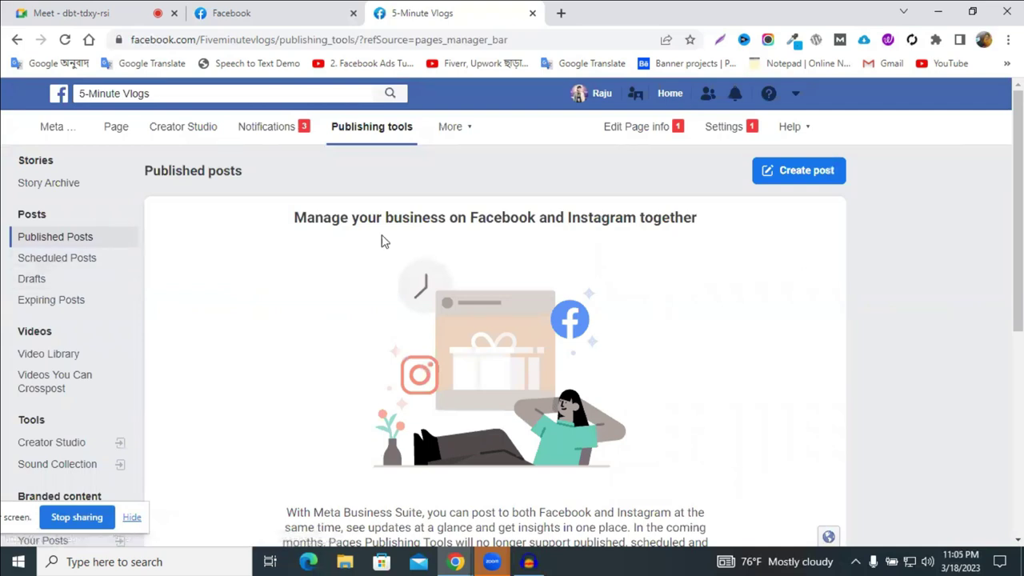
left_click(52, 266)
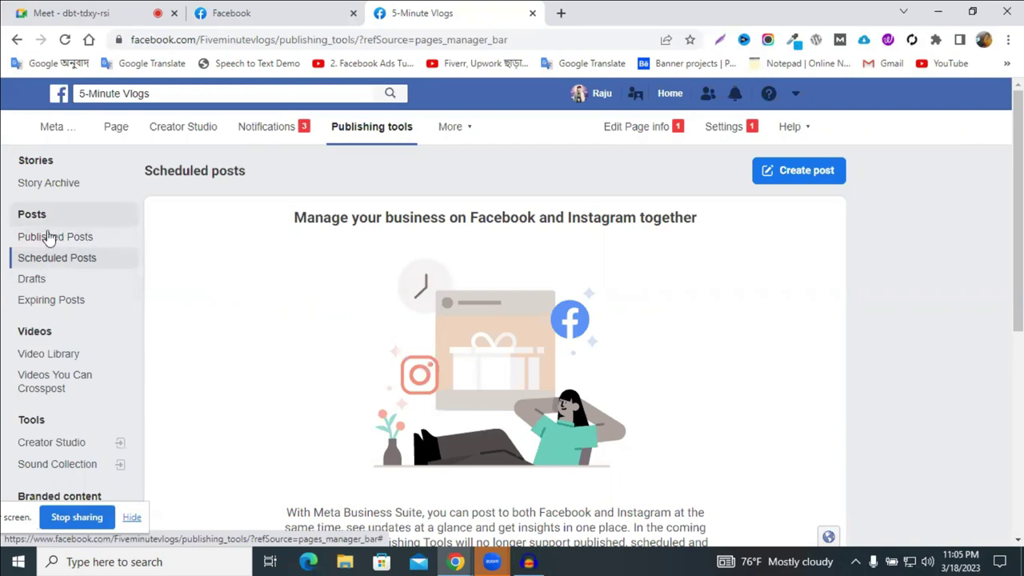
Open the Sound Collection in a new browser tab, look through its music and genre filters, and close it
scroll(54, 321, "down", 2)
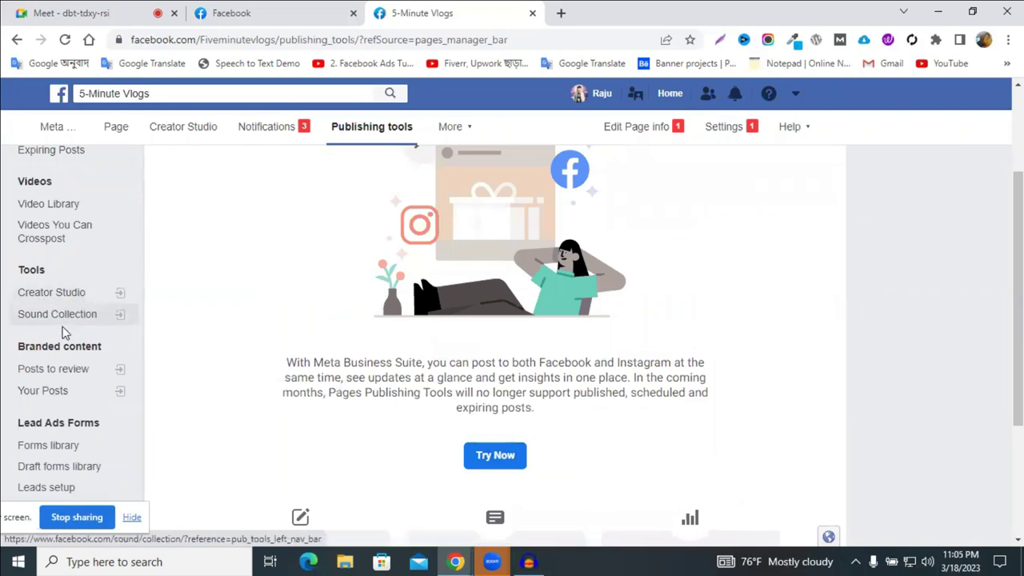
right_click(40, 323)
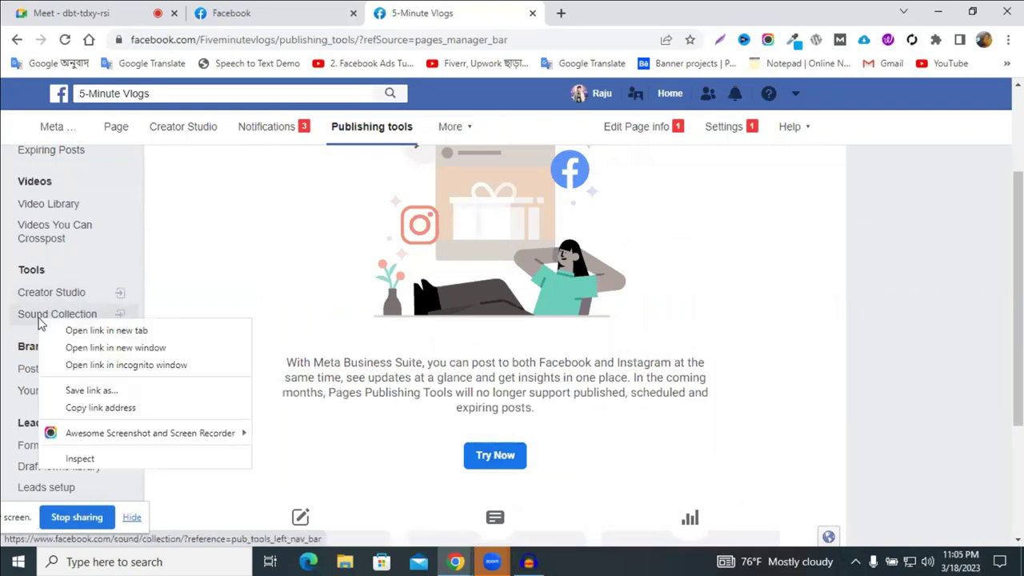
left_click(104, 330)
left_click(618, 9)
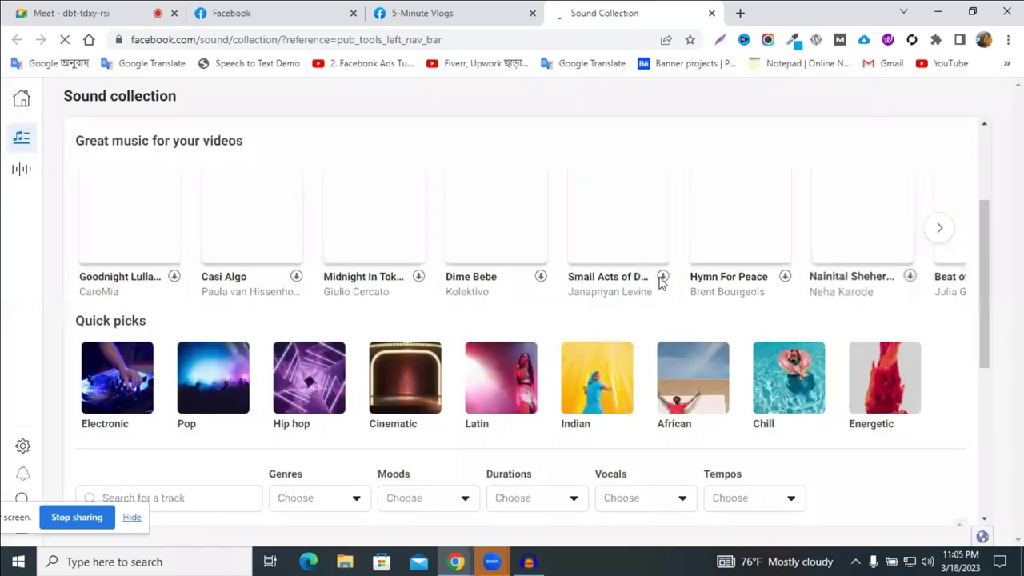
scroll(720, 282, "down", 1)
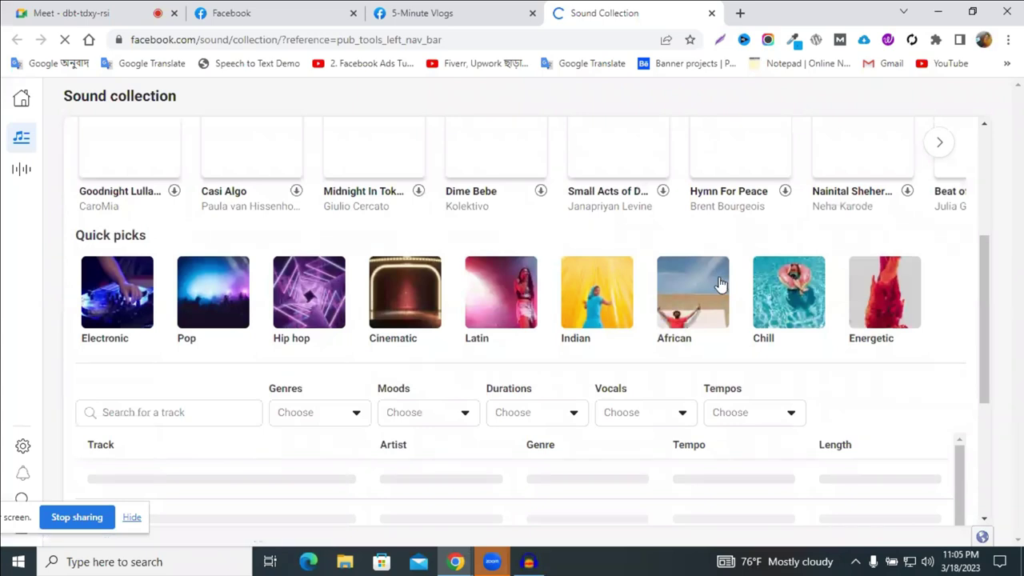
scroll(719, 277, "down", 2)
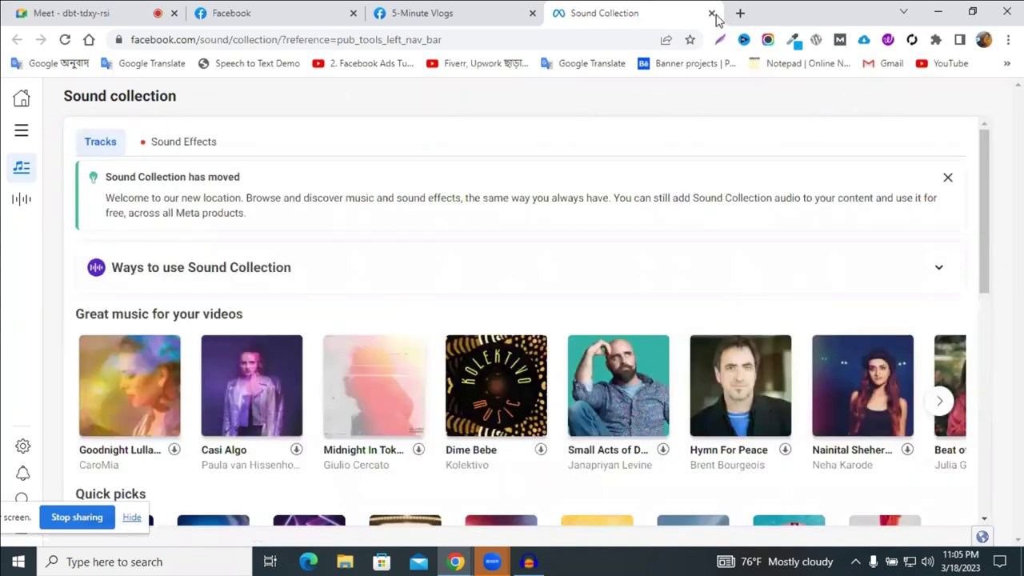
key("ctrl+w")
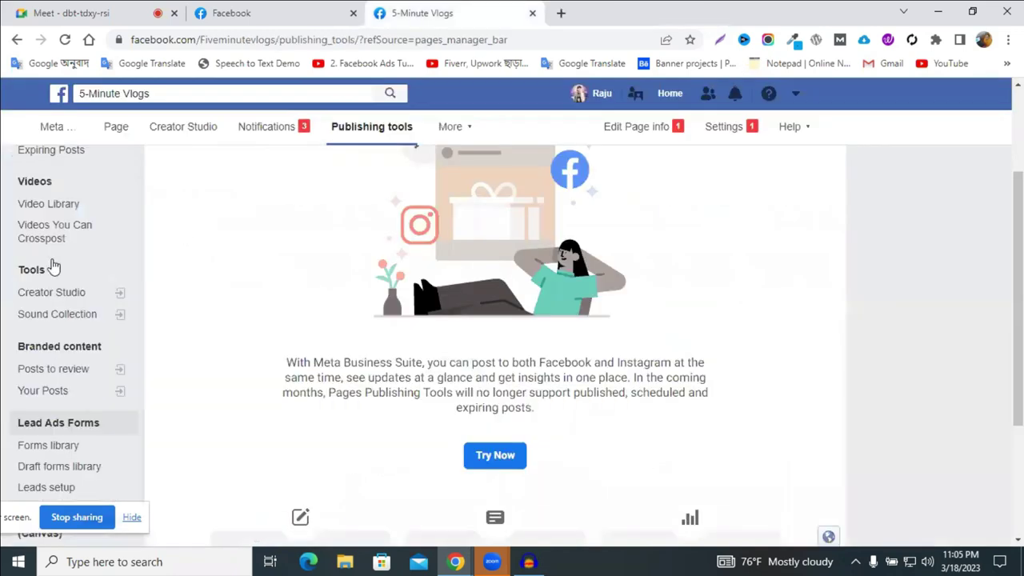
scroll(53, 266, "up", 2)
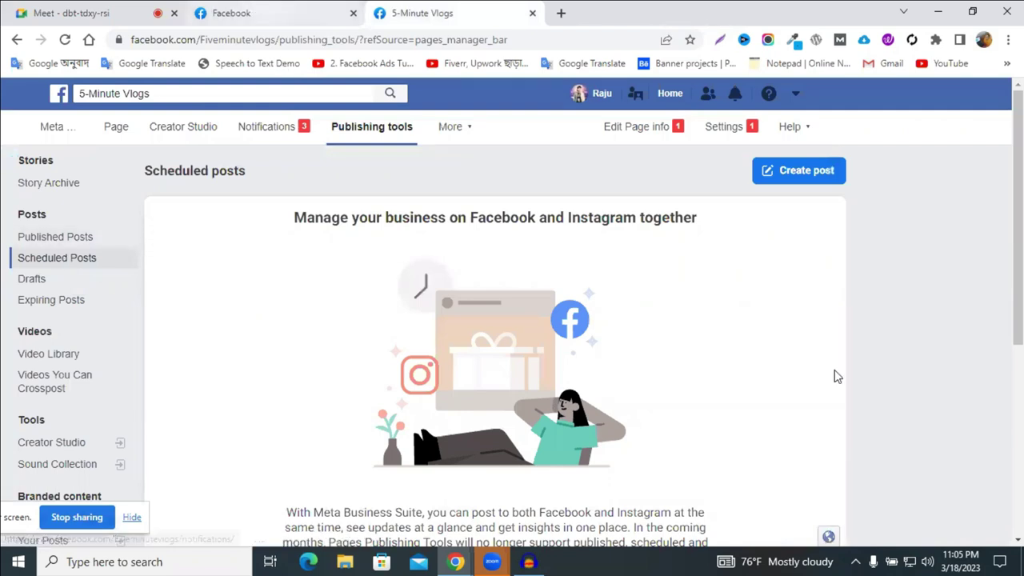
Save the white gaming headset photo from the other Facebook tab as a JPEG image in Downloads
key("ctrl+shift+Tab")
right_click(443, 285)
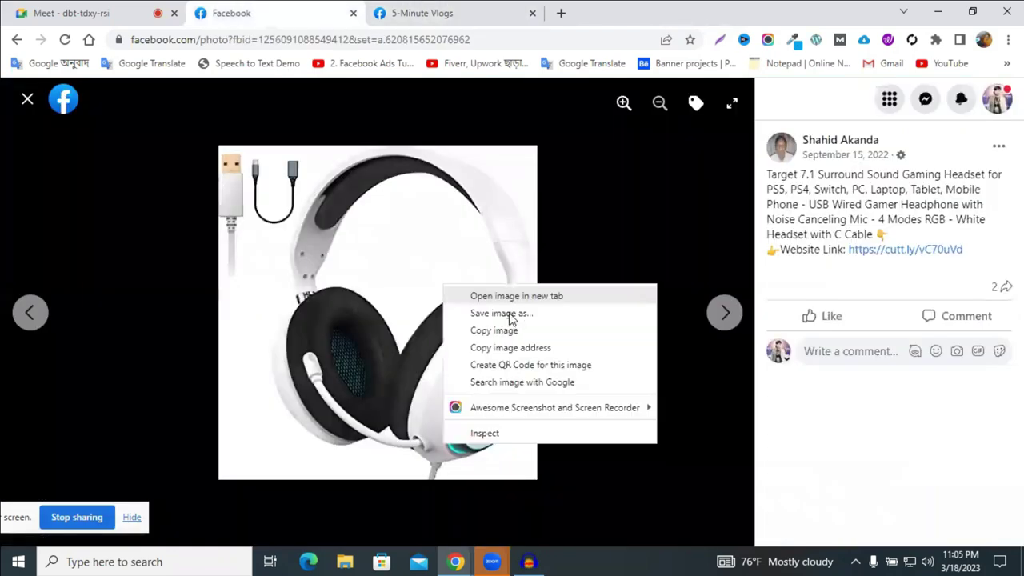
left_click(510, 315)
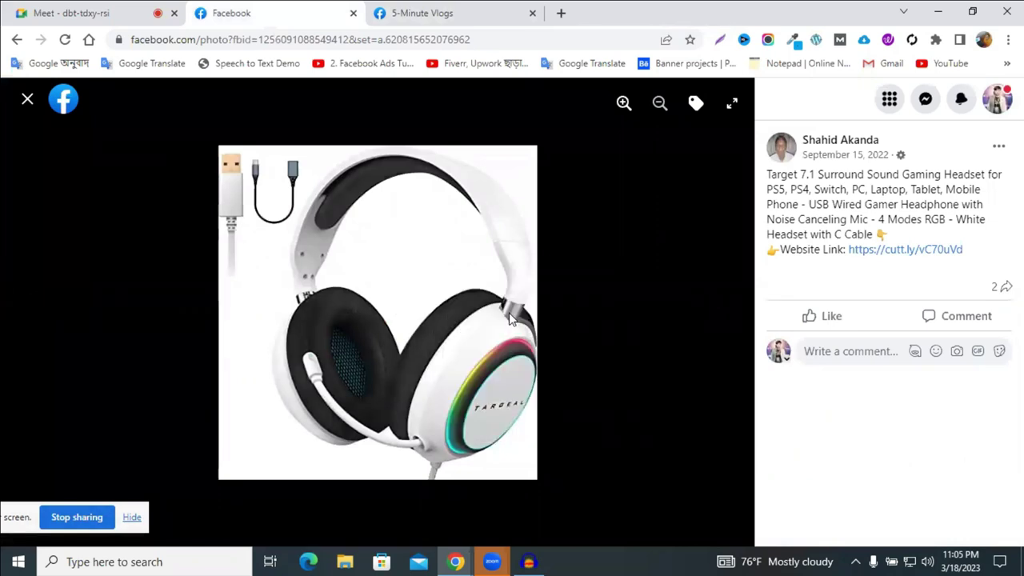
key("ctrl+s")
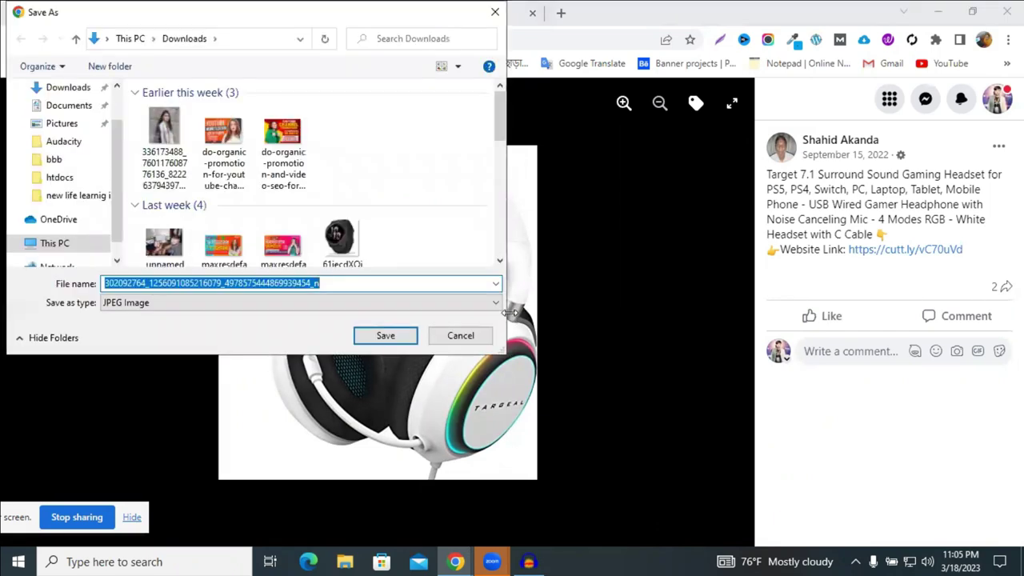
left_click(411, 336)
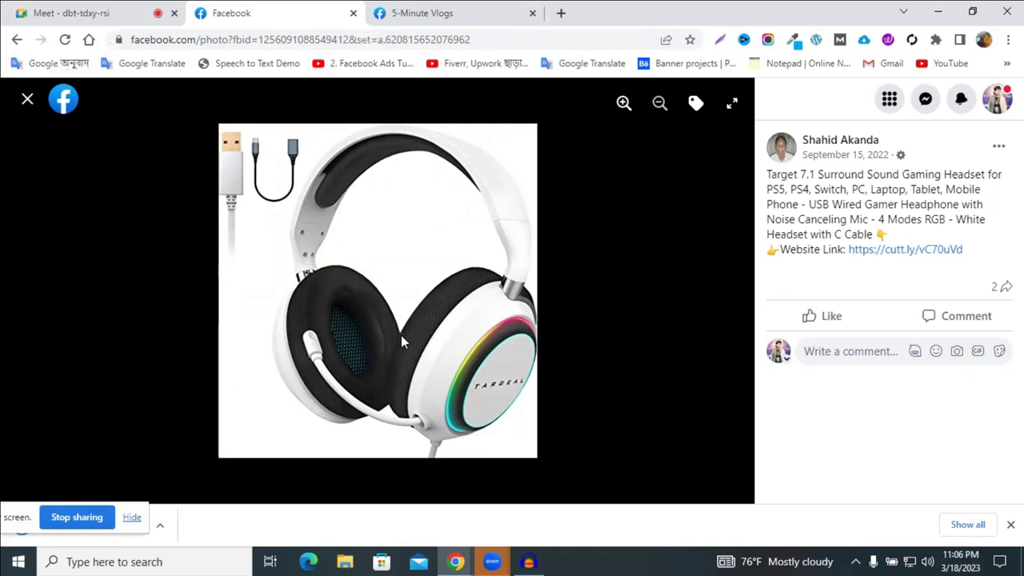
Create a new post for the 5-Minute Vlogs page and upload the downloaded headset photo to it
left_click(423, 11)
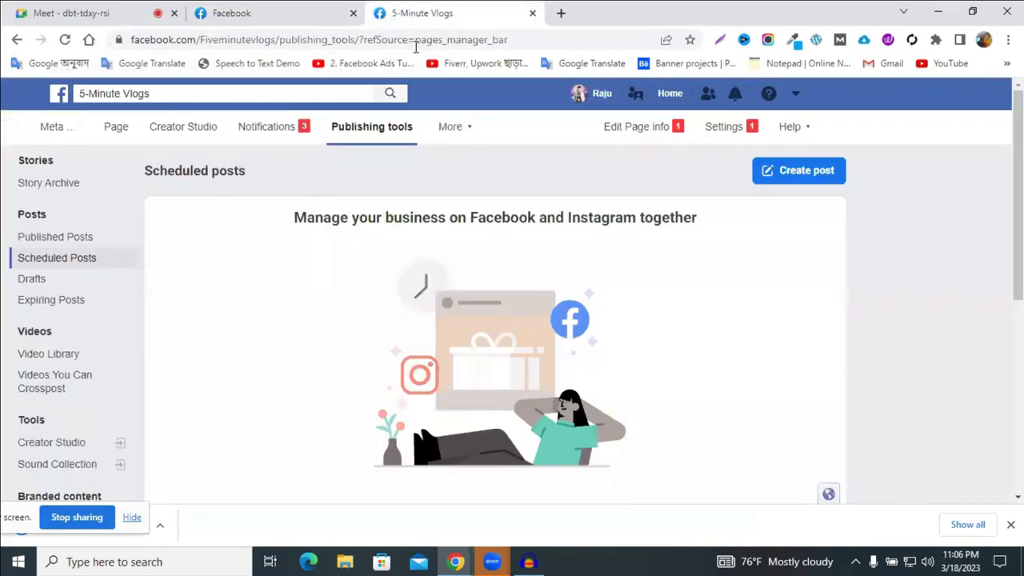
left_click(804, 180)
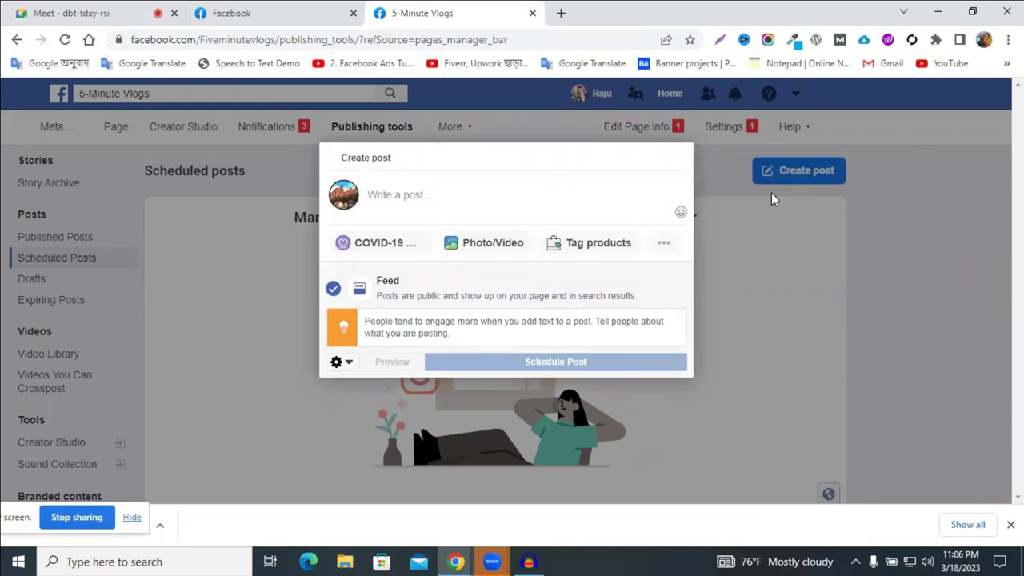
left_click(495, 245)
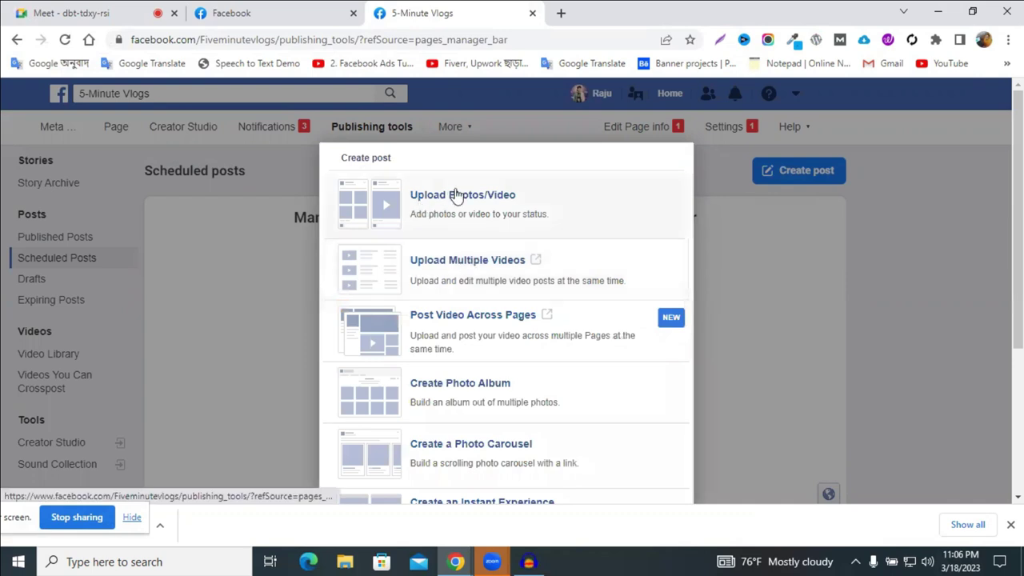
scroll(507, 413, "down", 3)
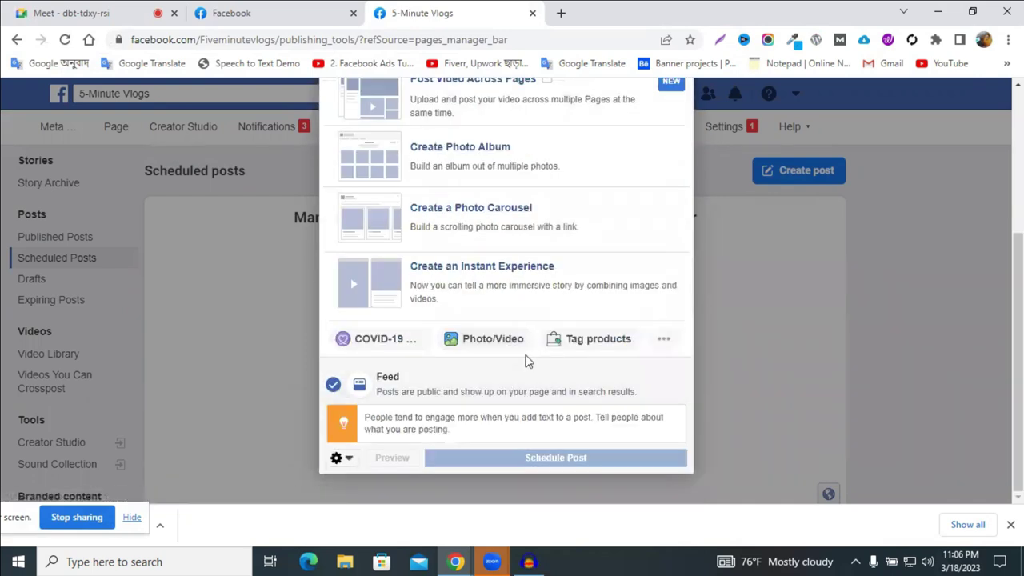
scroll(542, 276, "up", 3)
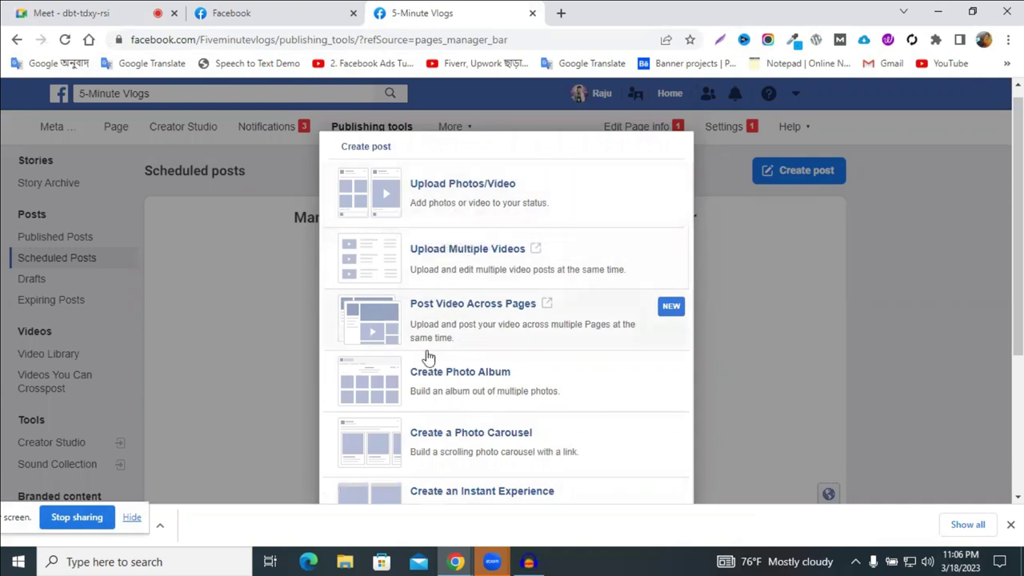
left_click(520, 190)
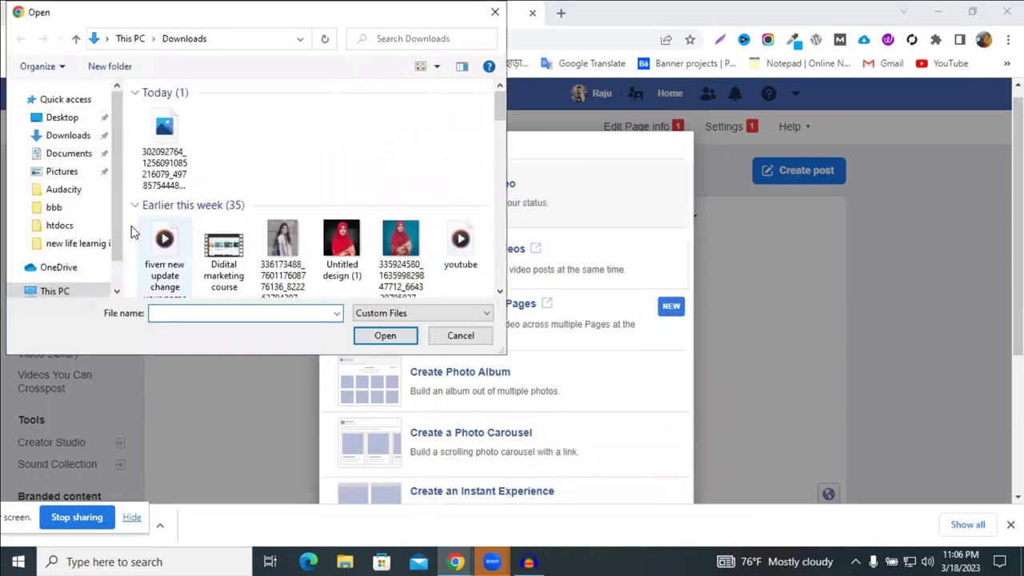
left_click(164, 132)
left_click(384, 336)
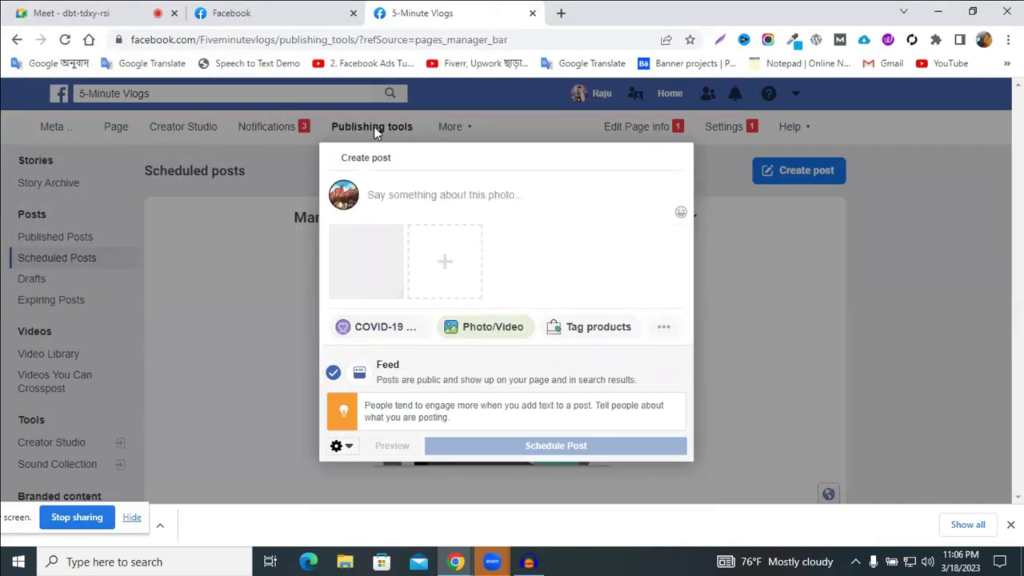
Copy the full Target 7.1 Surround Sound Gaming Headset caption with its website link from the original photo post into the new post's text
left_click(319, 12)
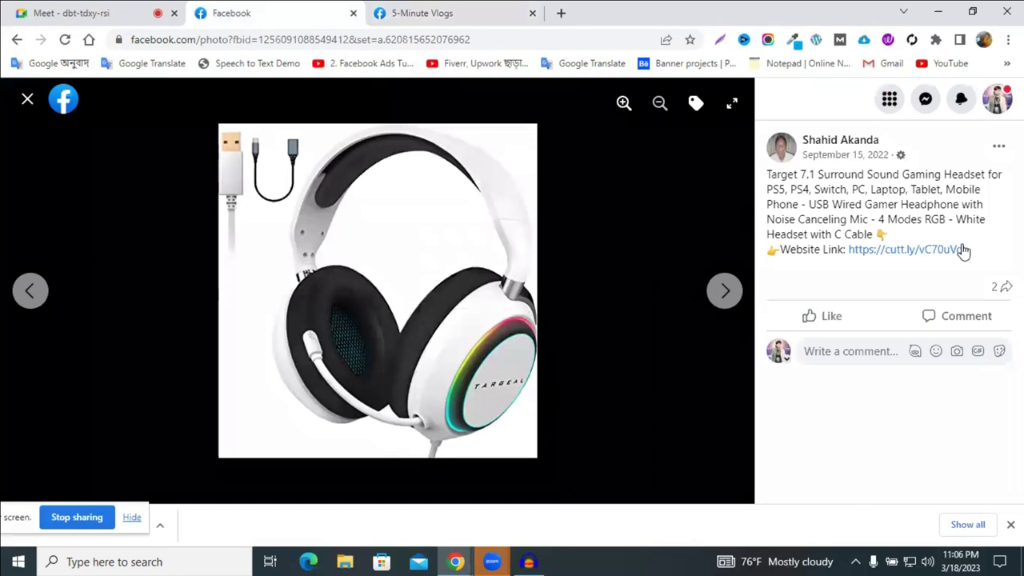
left_click_drag(963, 249, 808, 199)
left_click_drag(784, 186, 768, 175)
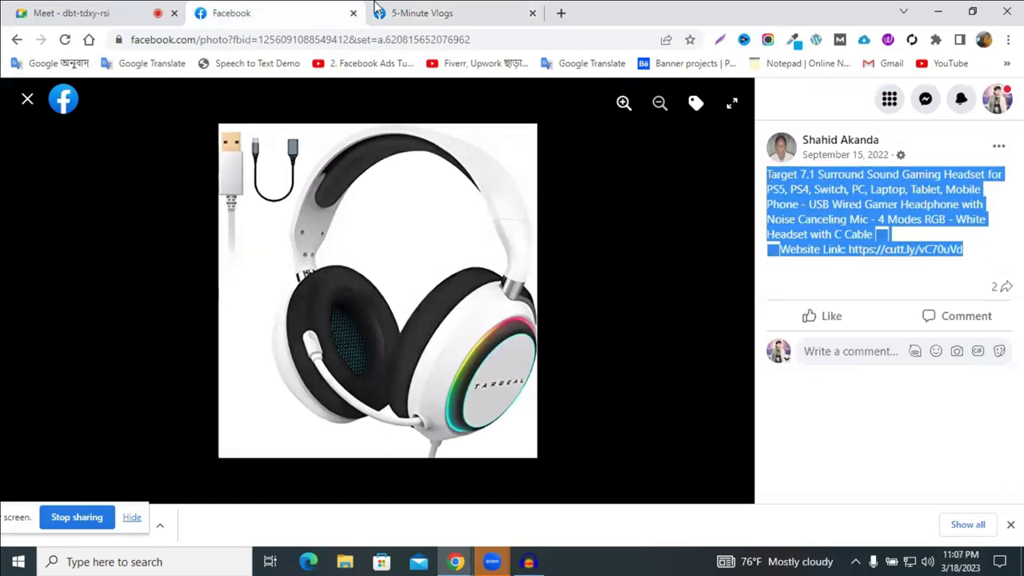
left_click(440, 13)
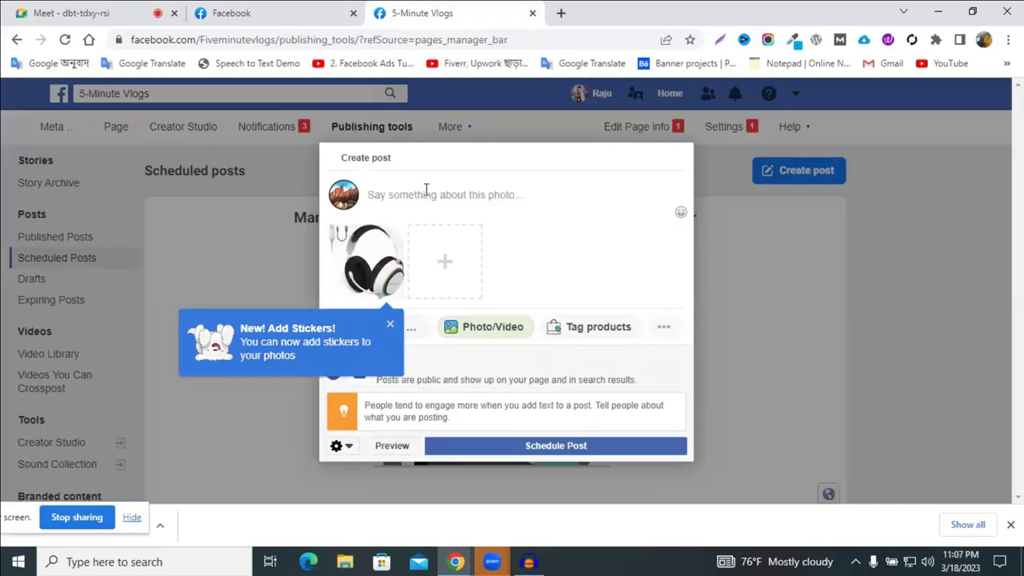
left_click(424, 194)
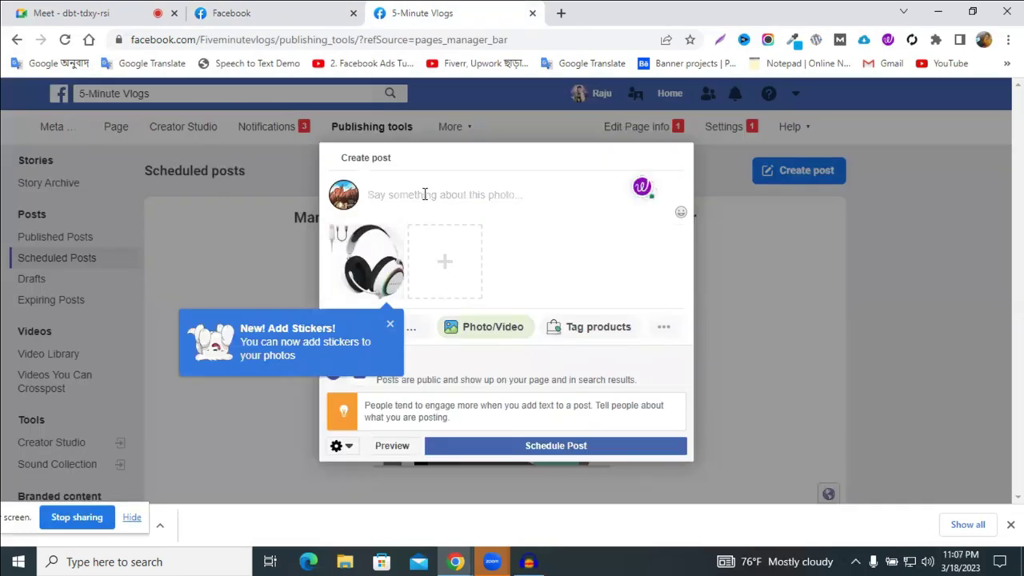
key("ctrl+v")
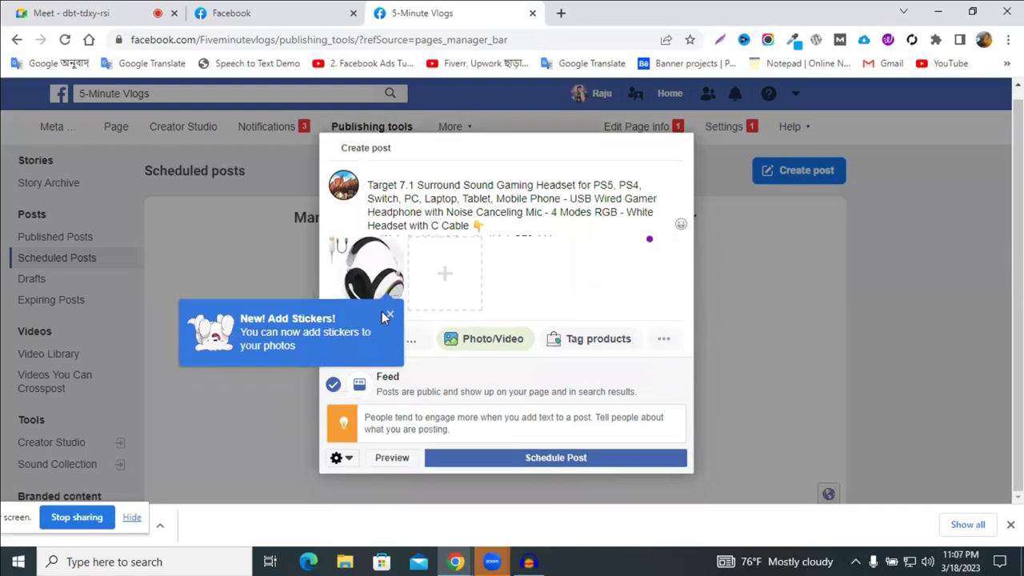
left_click(464, 206)
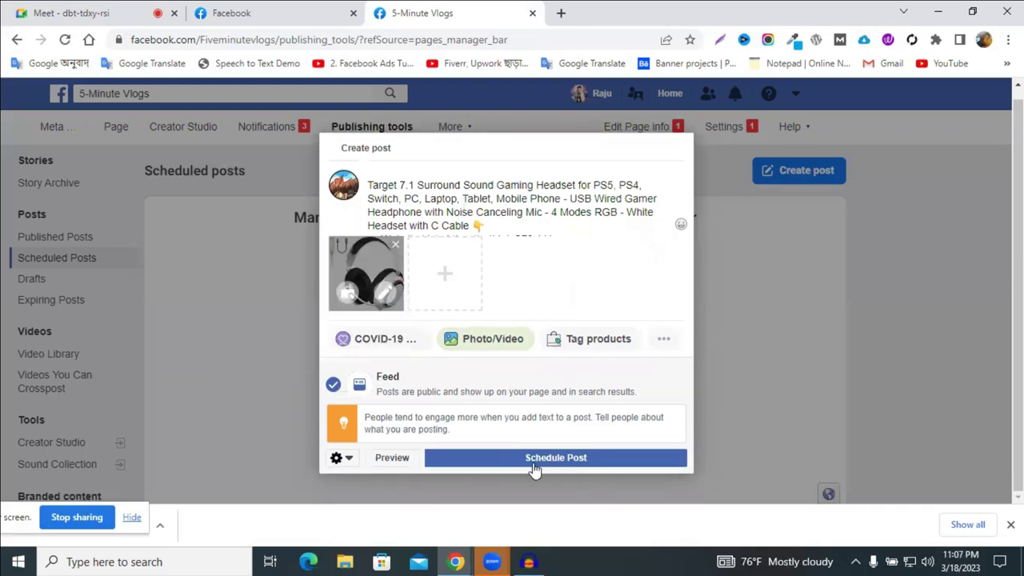
Schedule the headset post for publication on 3/20/2023 at 11:28 PM and dismiss the browser's downloads bar
left_click(566, 465)
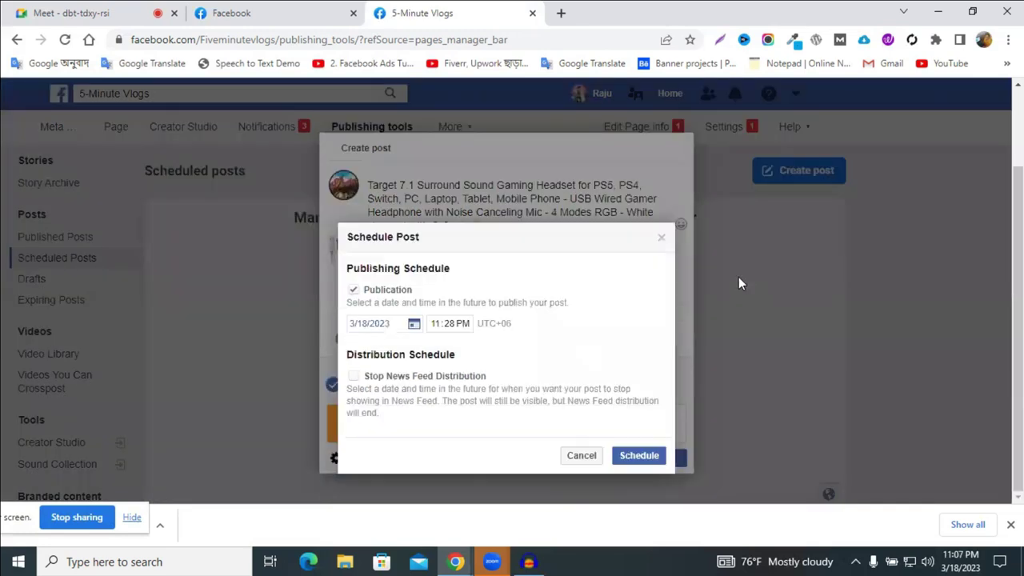
left_click(414, 324)
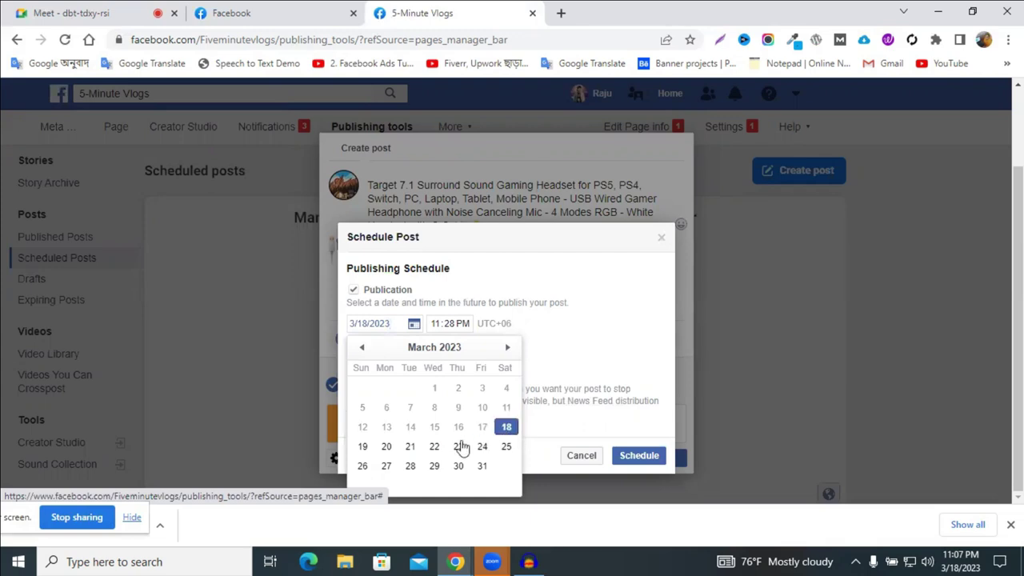
left_click(387, 449)
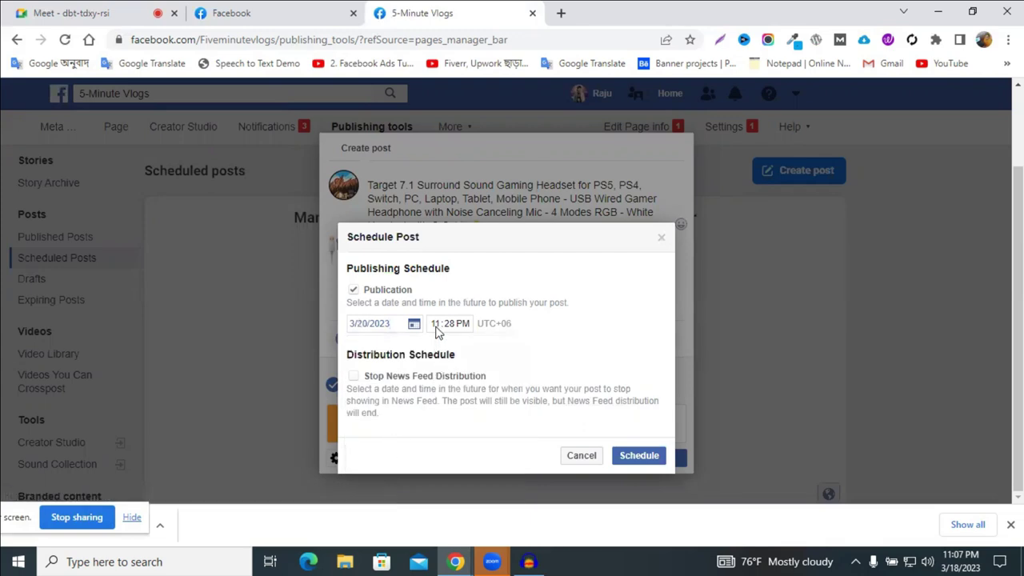
left_click_drag(517, 327, 478, 324)
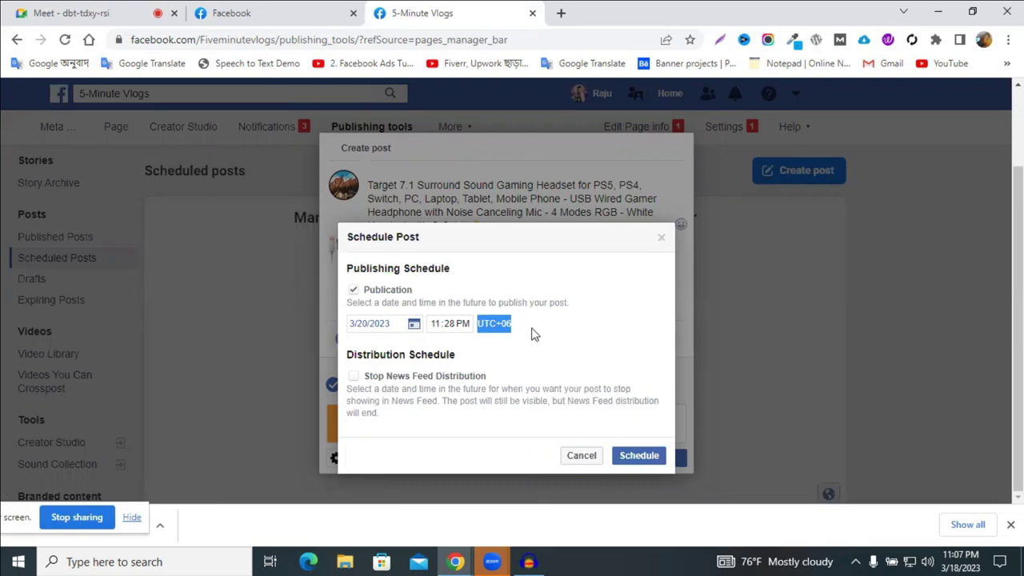
left_click(468, 324)
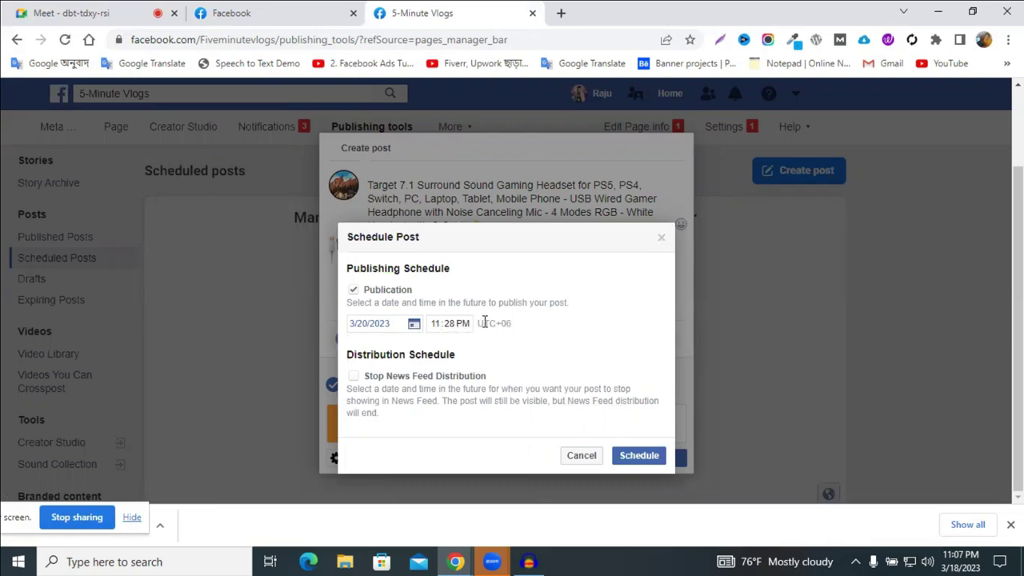
left_click(639, 458)
left_click(640, 460)
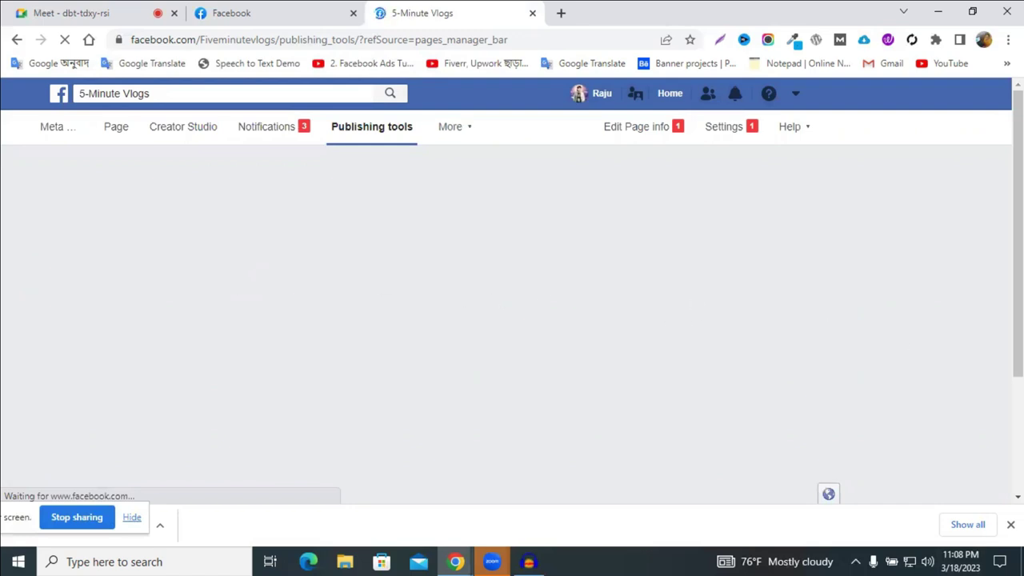
left_click(1011, 524)
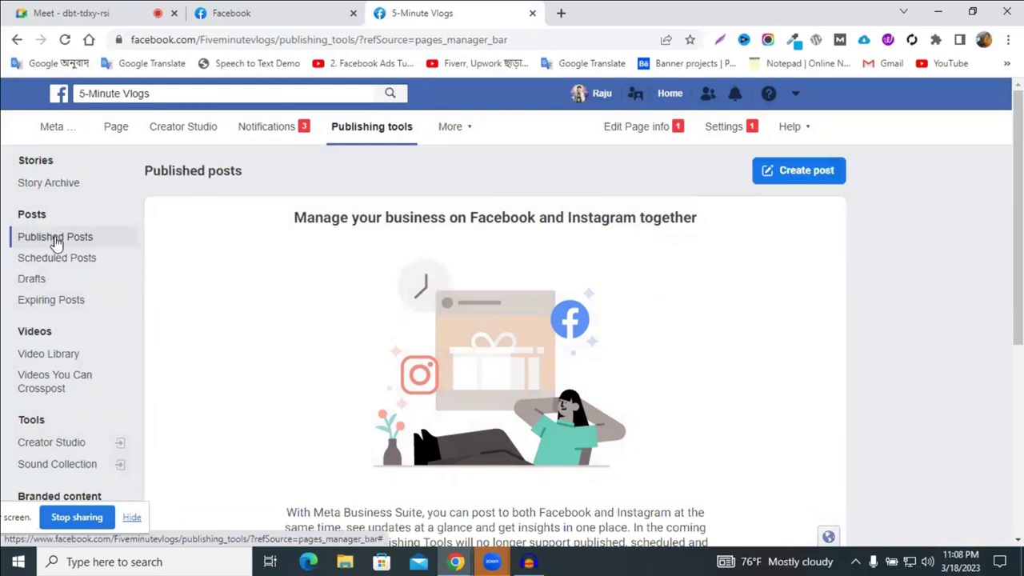
Look for the new headset post in the Scheduled Posts and Published Posts lists, reloading Publishing tools in between
left_click(40, 260)
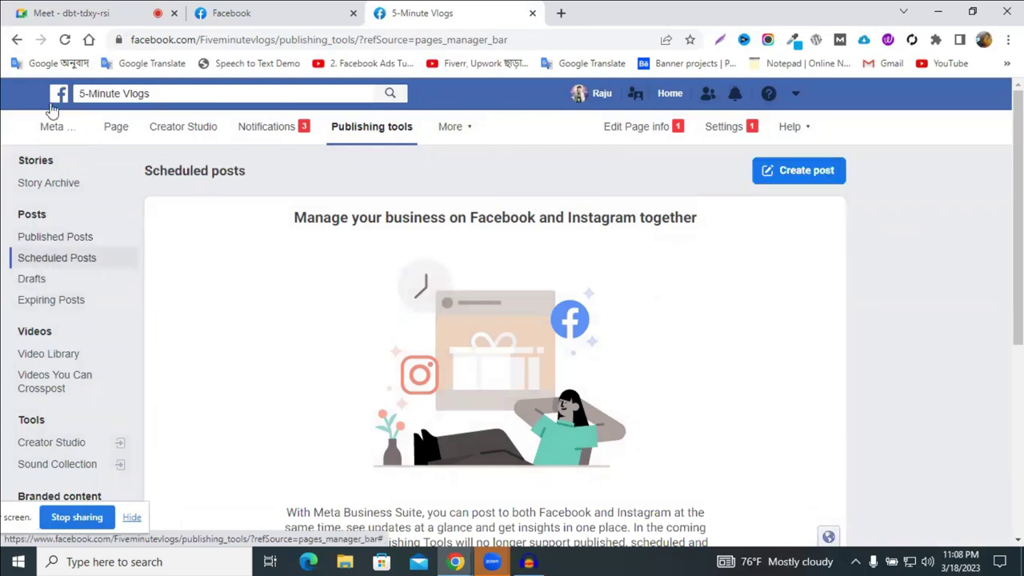
left_click(66, 40)
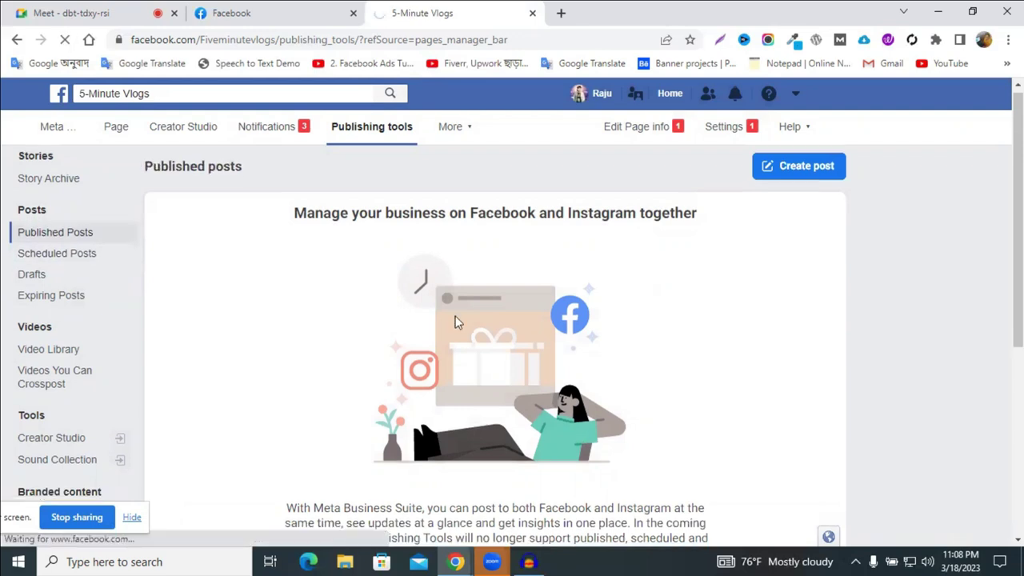
scroll(87, 327, "down", 4)
scroll(88, 327, "up", 4)
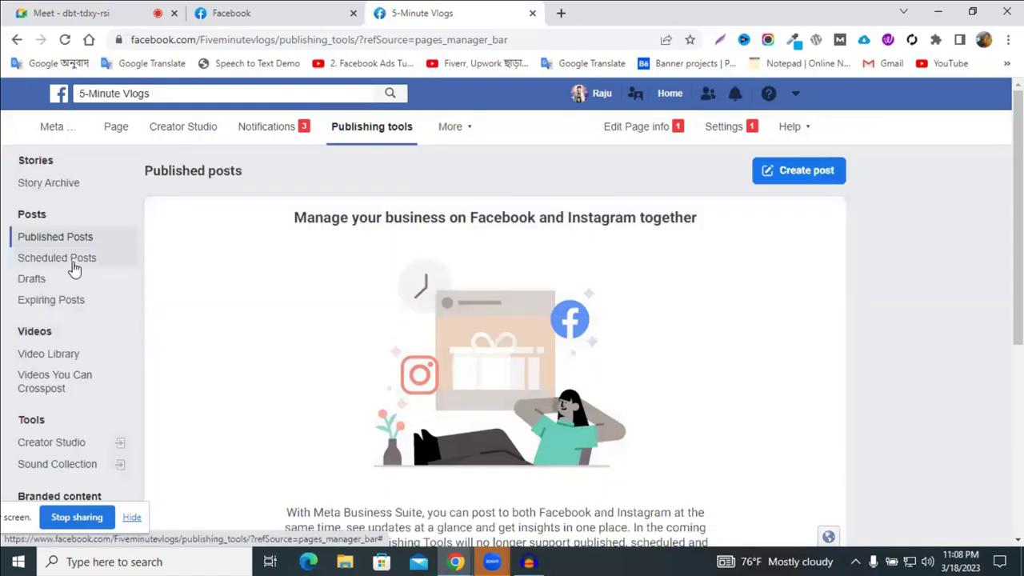
left_click(74, 268)
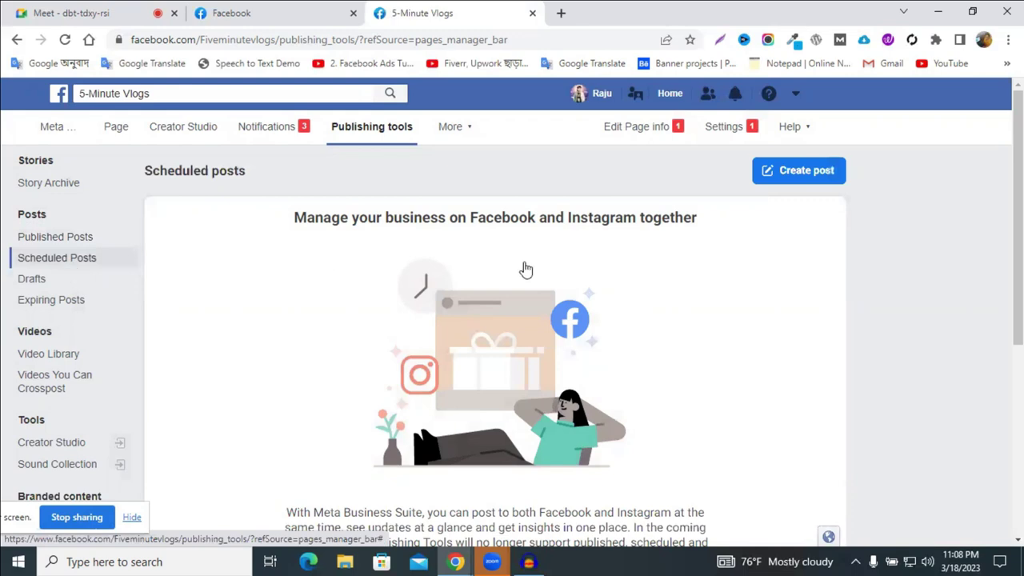
scroll(85, 240, "down", 3)
scroll(85, 240, "up", 3)
left_click(84, 237)
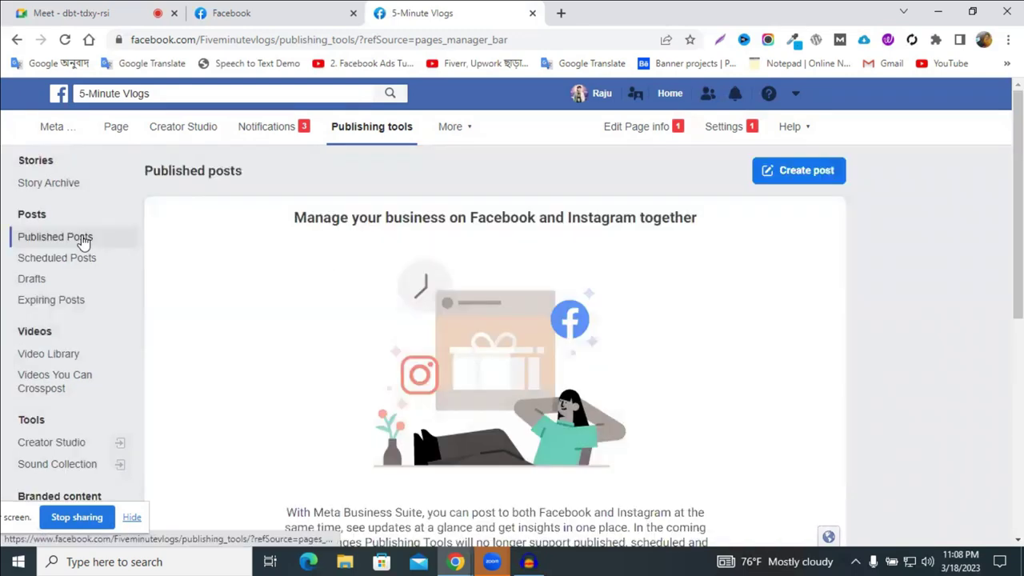
Reopen Publishing tools from the 5-Minute Vlogs page and check Scheduled Posts again for the headset post
left_click(116, 128)
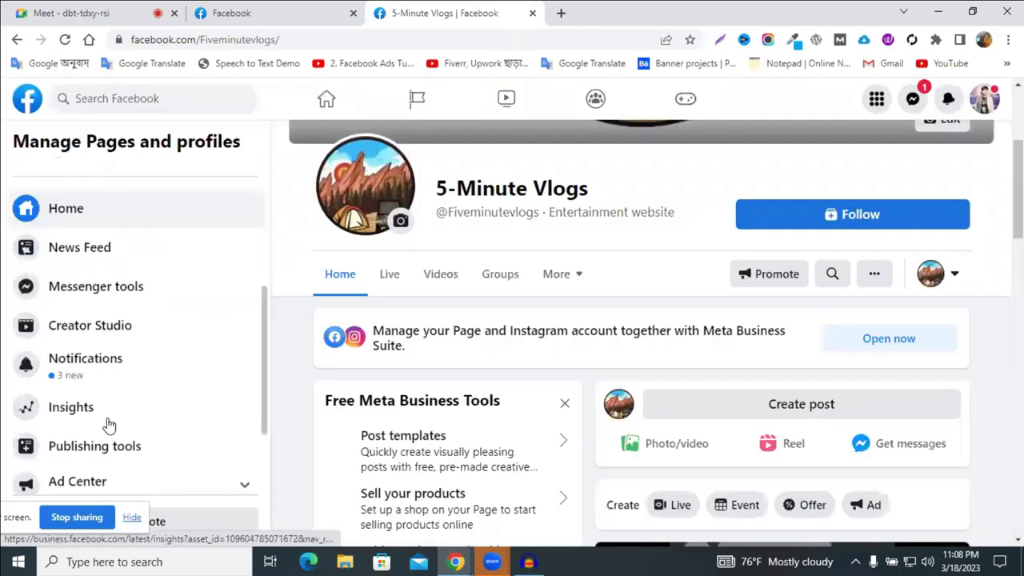
left_click(118, 455)
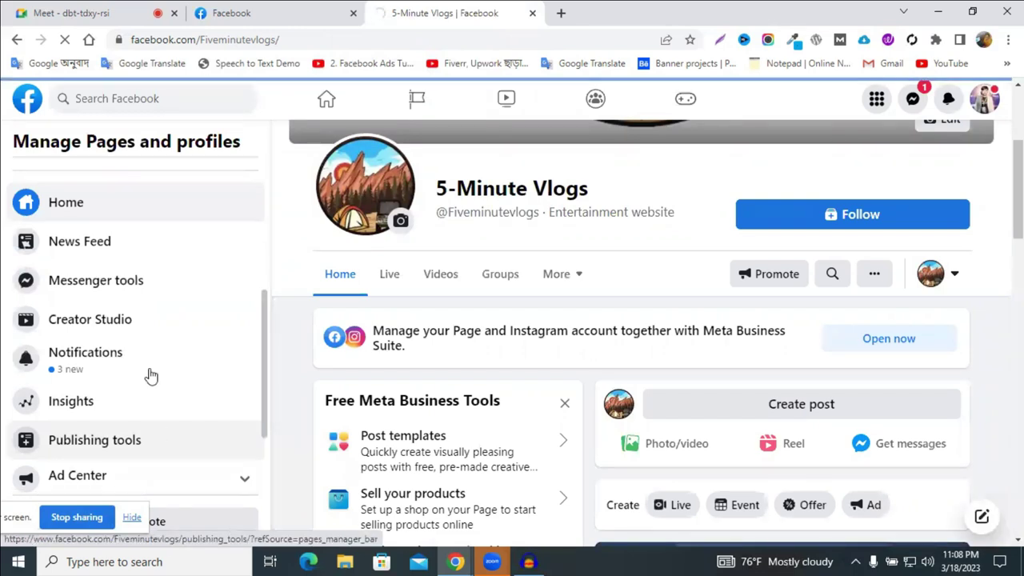
scroll(132, 376, "down", 2)
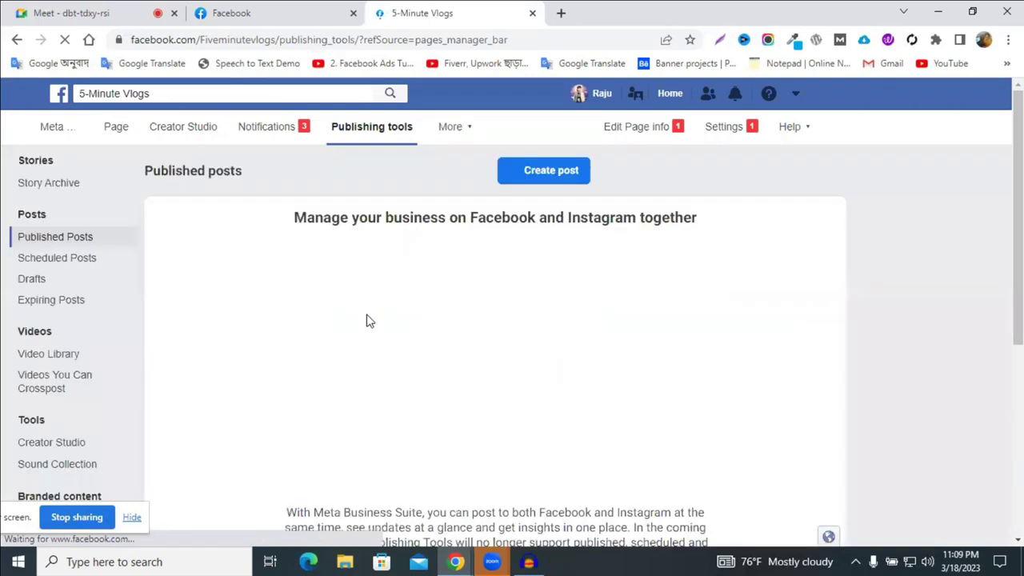
left_click(86, 266)
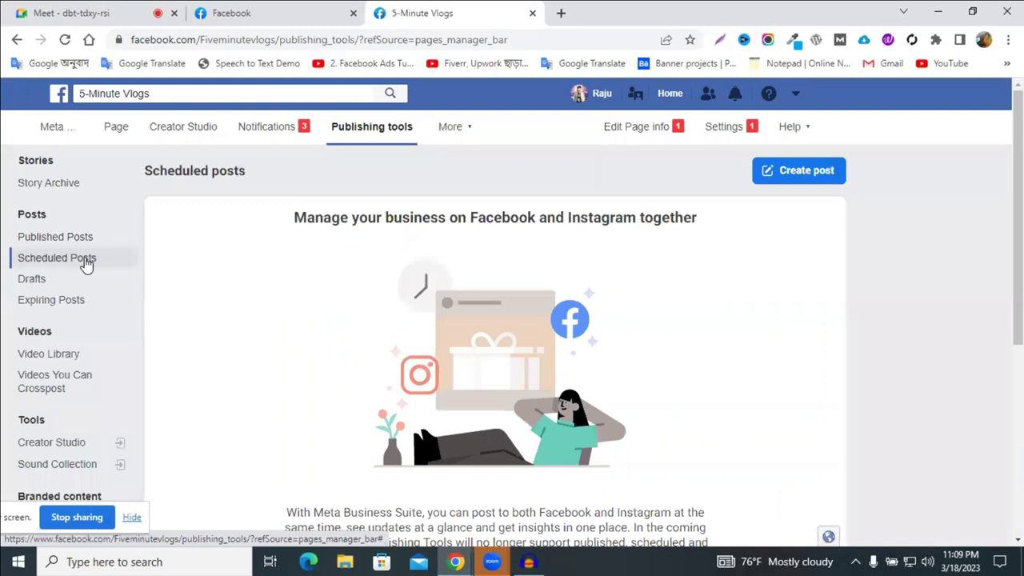
scroll(615, 275, "down", 2)
scroll(615, 275, "down", 2)
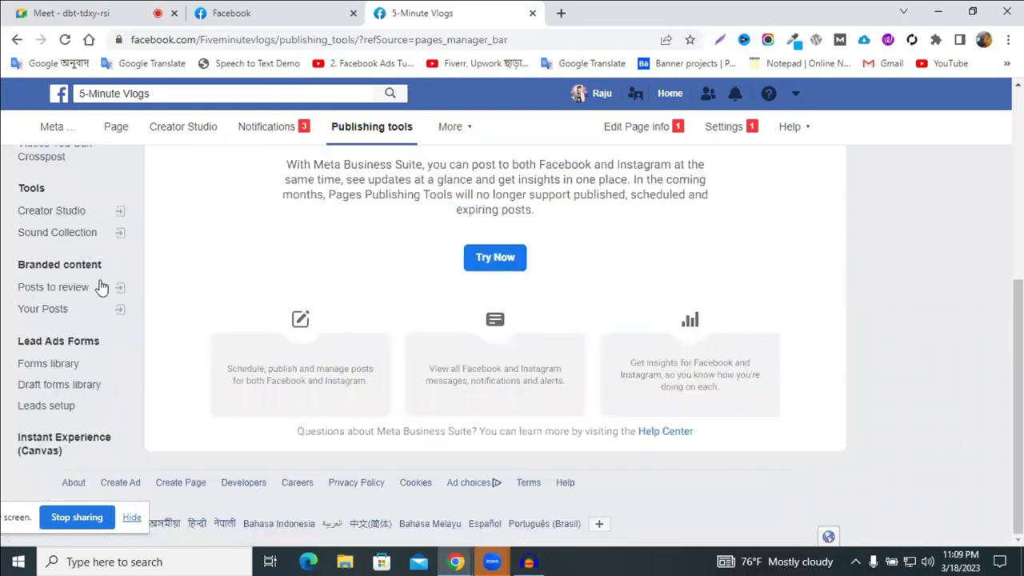
scroll(112, 324, "up", 1)
left_click(77, 362)
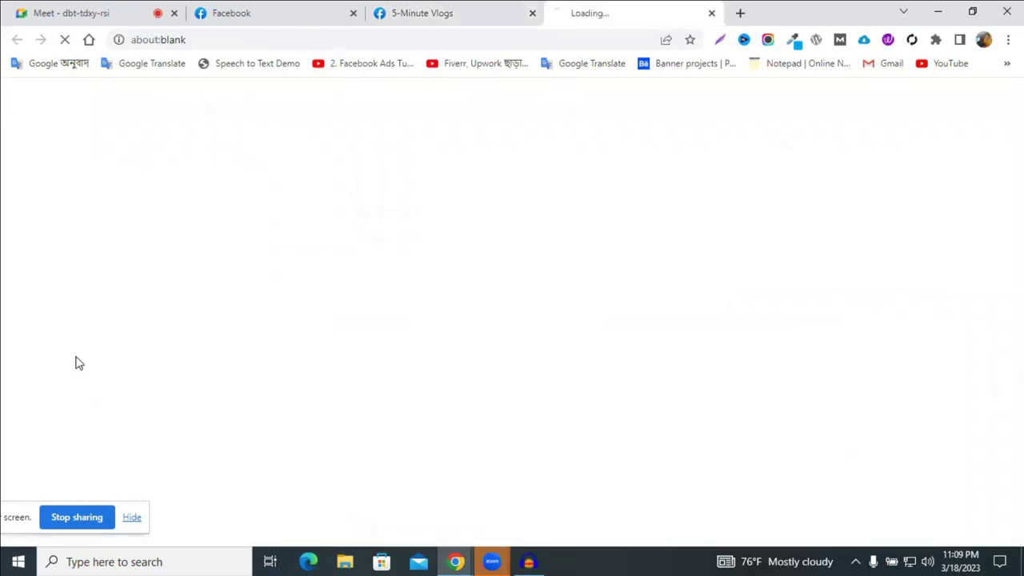
left_click(712, 14)
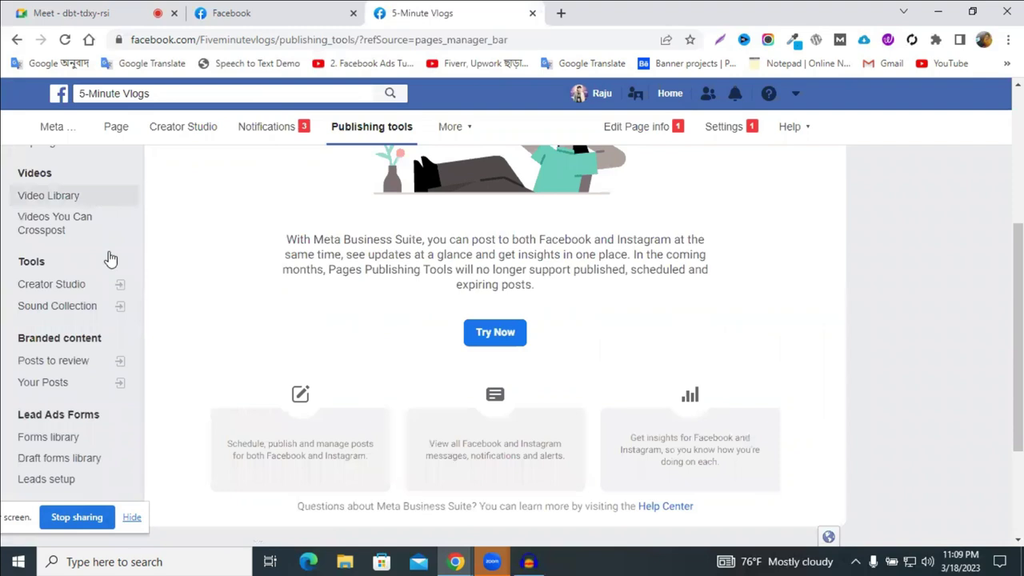
scroll(101, 246, "up", 3)
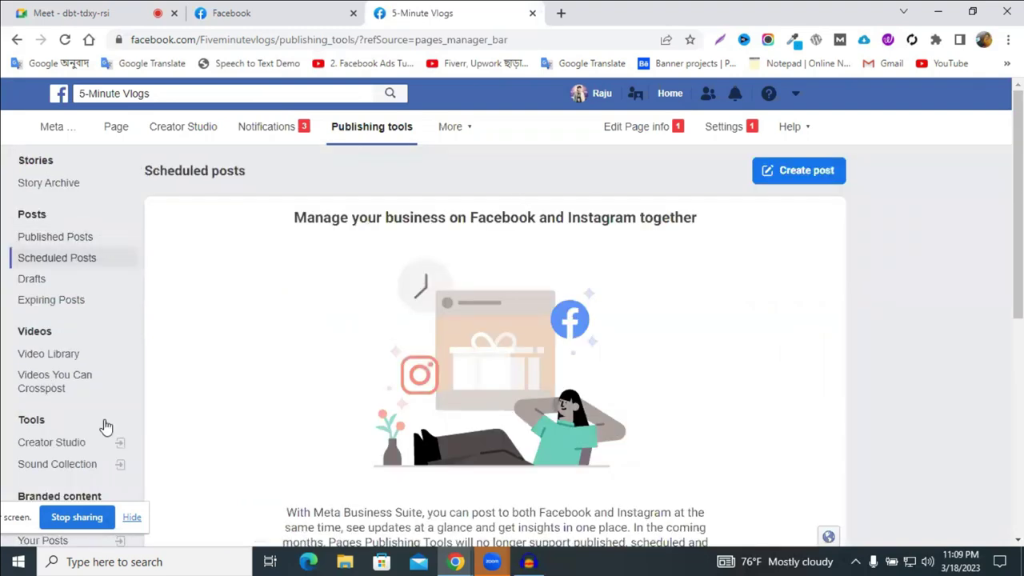
Open Creator Studio in a new browser tab and view the page's Planner calendar, dismissing the notification request
scroll(84, 412, "down", 1)
left_click(69, 372)
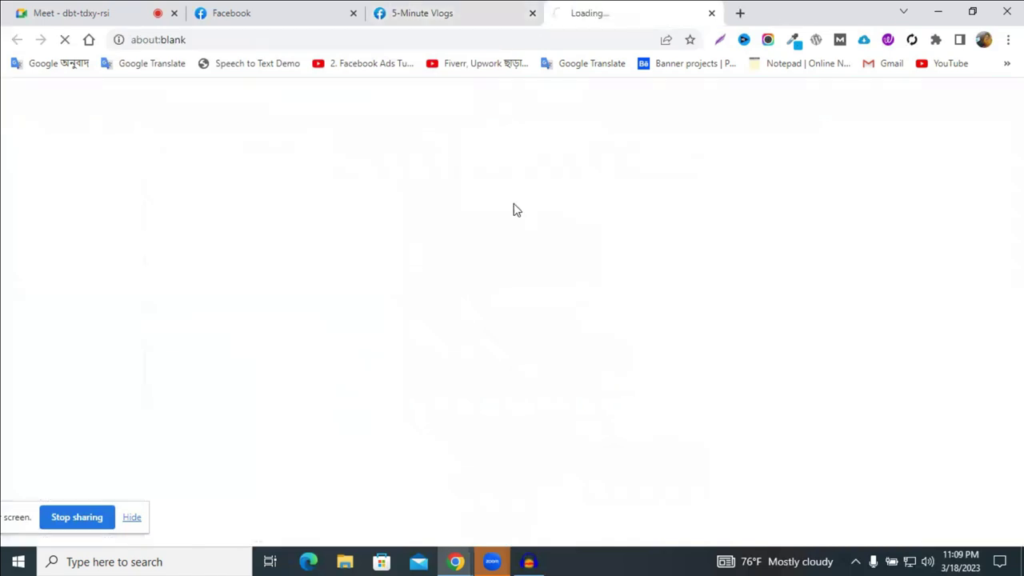
left_click(501, 8)
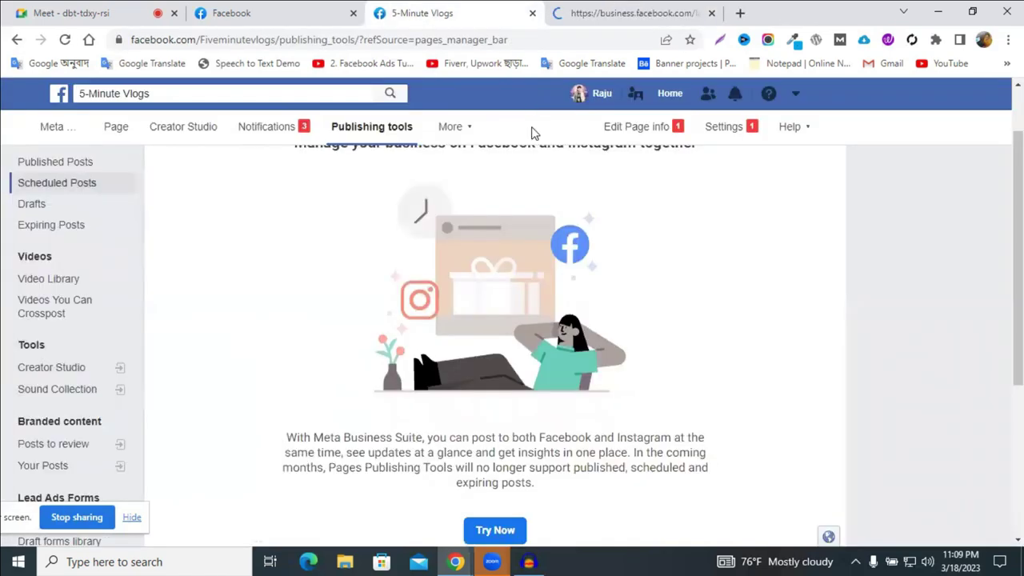
left_click(640, 13)
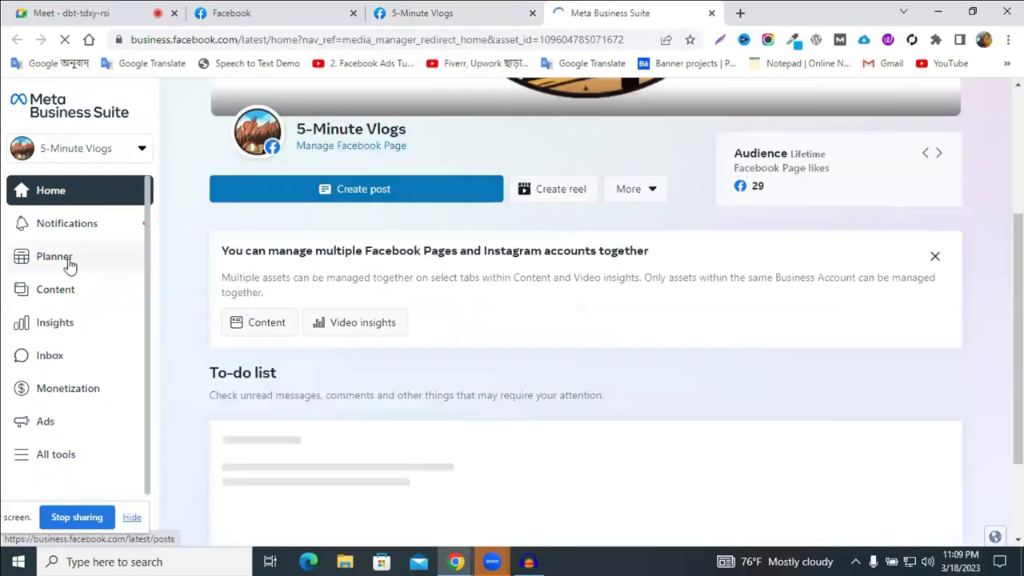
left_click(70, 262)
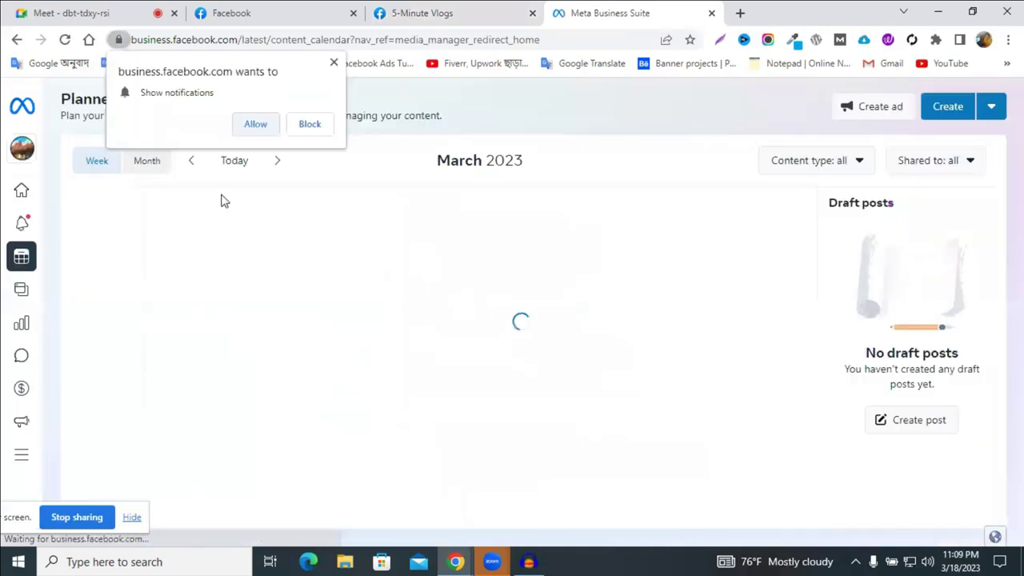
left_click(224, 202)
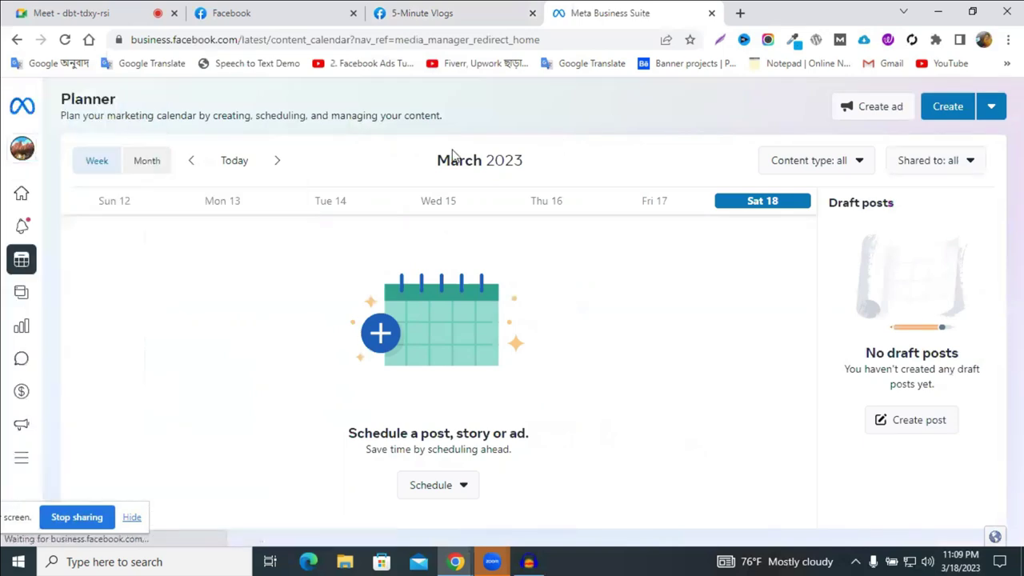
Show the page's scheduled posts in the Content section of Meta Business Suite
left_click(55, 295)
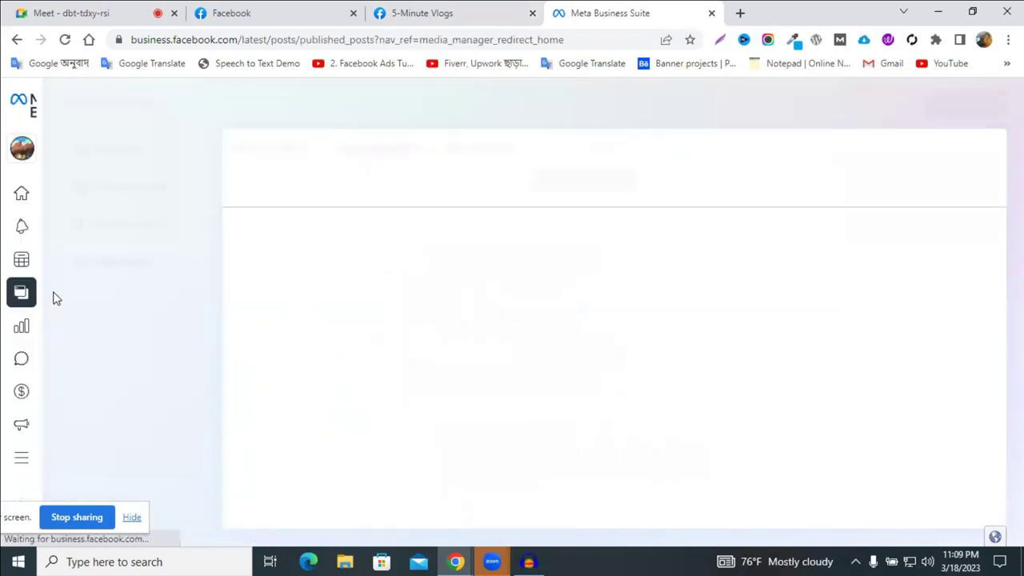
mouse_move(54, 296)
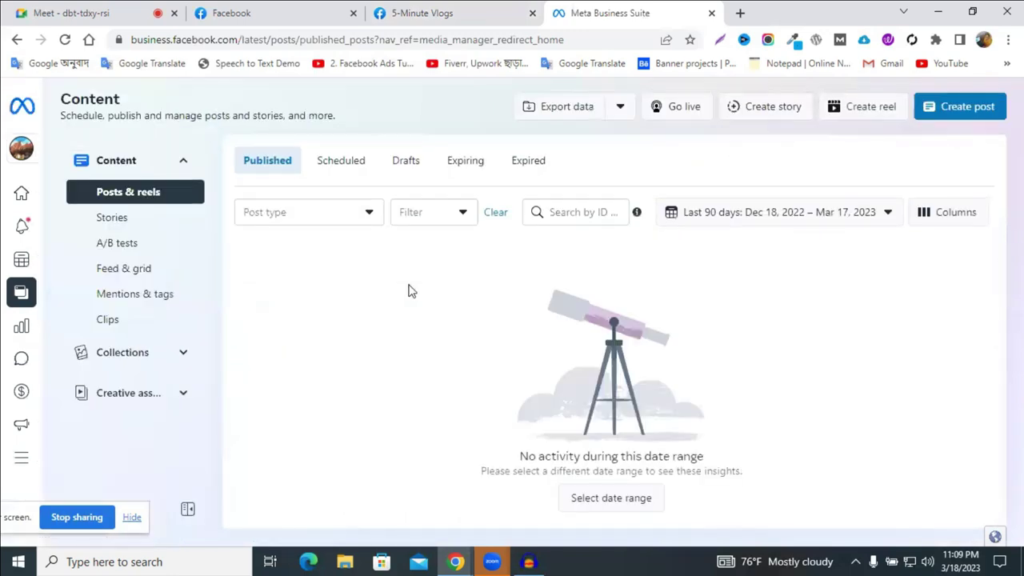
left_click(354, 166)
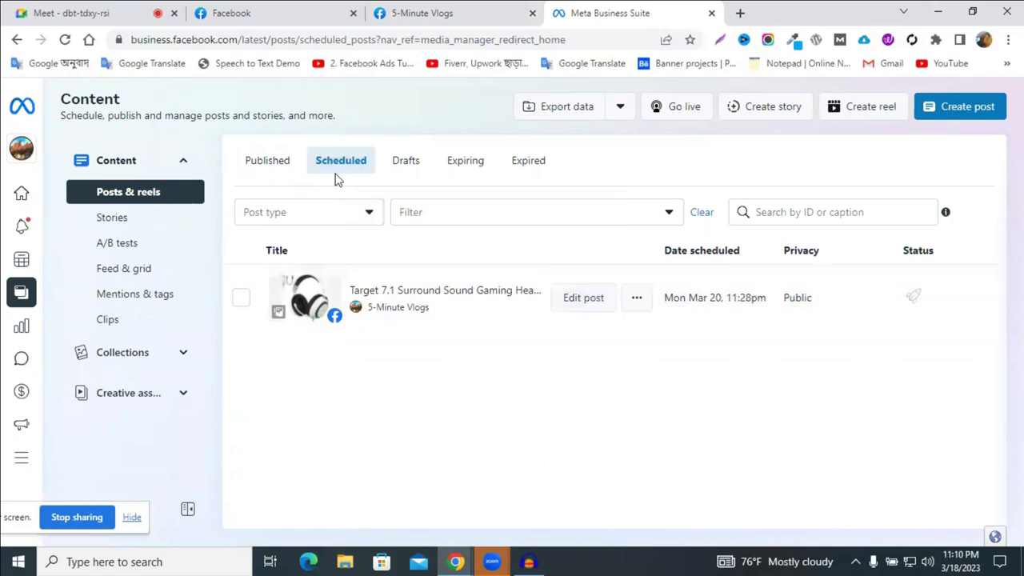
Reload Publishing tools, compare its Scheduled Posts with the scheduled content in Meta Business Suite, and return to the original headset photo
left_click(400, 11)
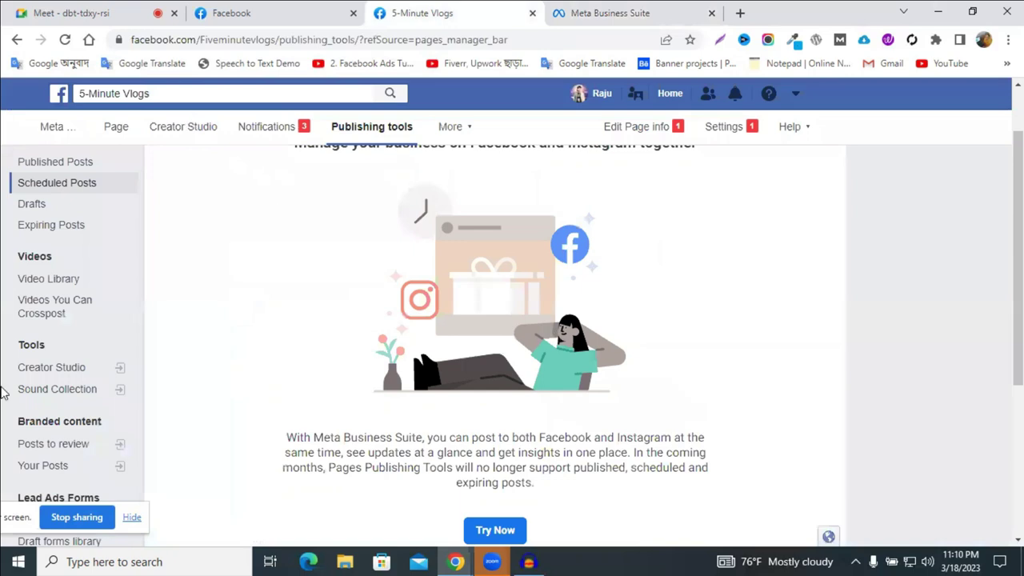
key("F5")
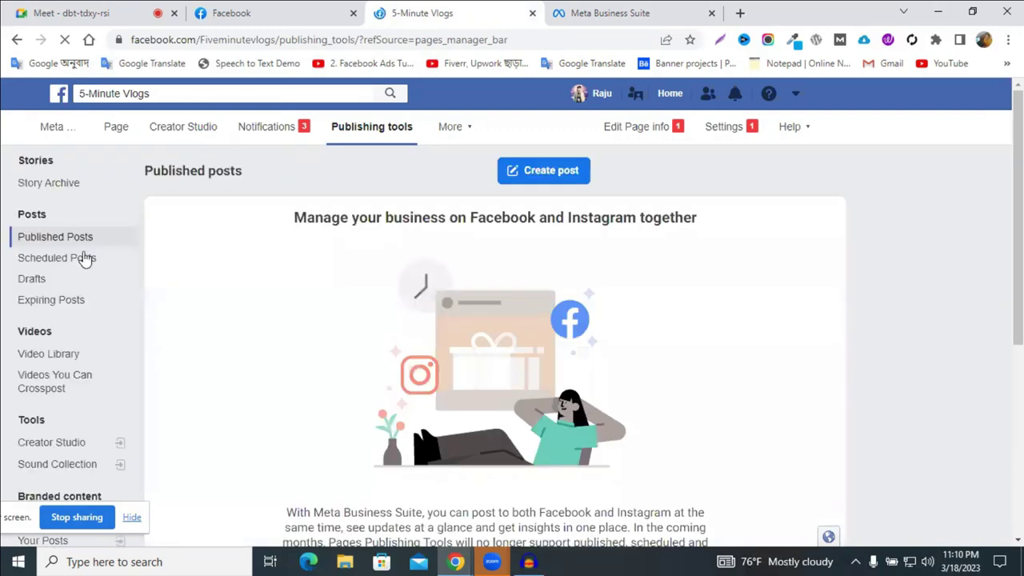
left_click(82, 257)
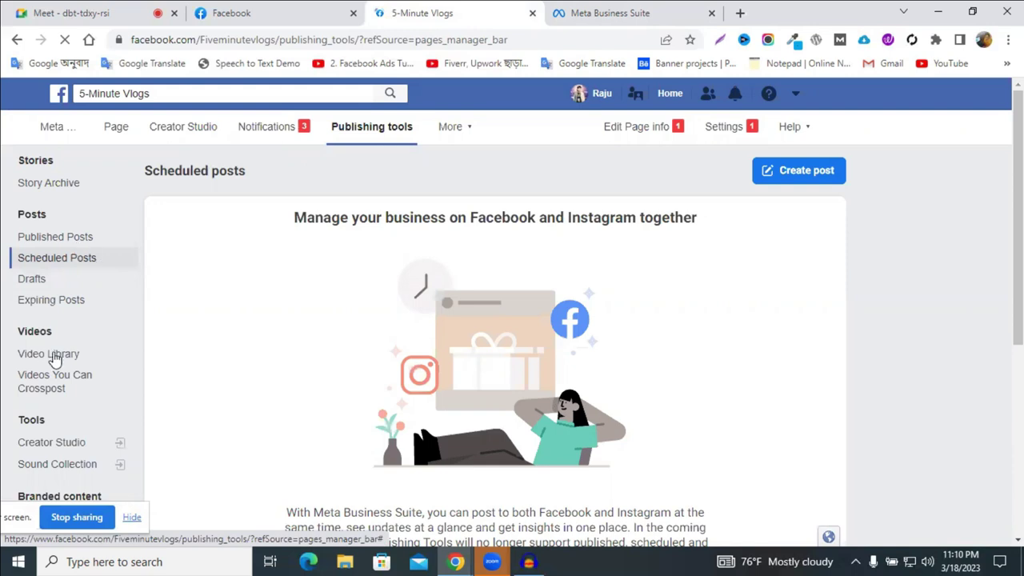
scroll(64, 371, "down", 3)
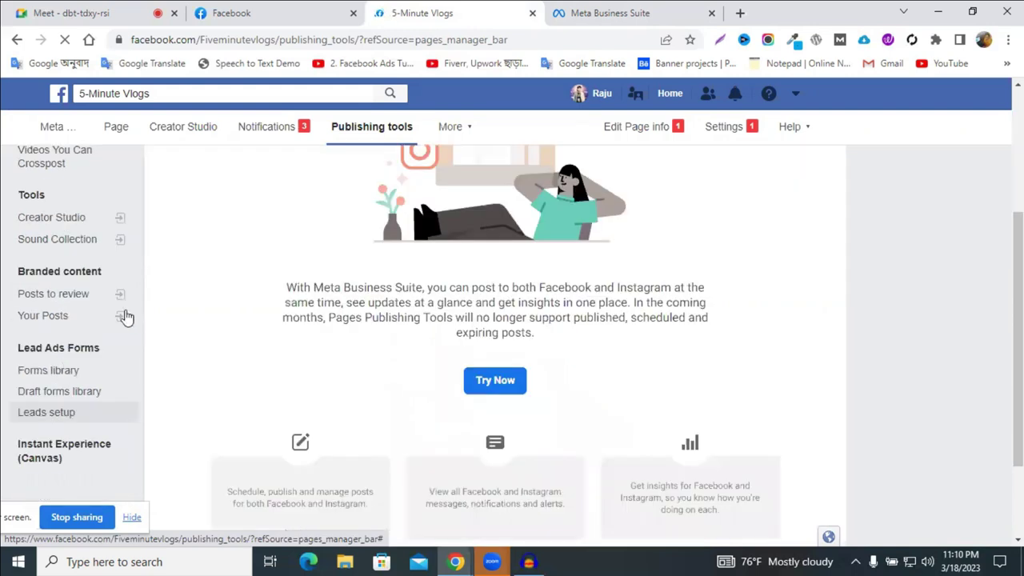
scroll(112, 324, "up", 2)
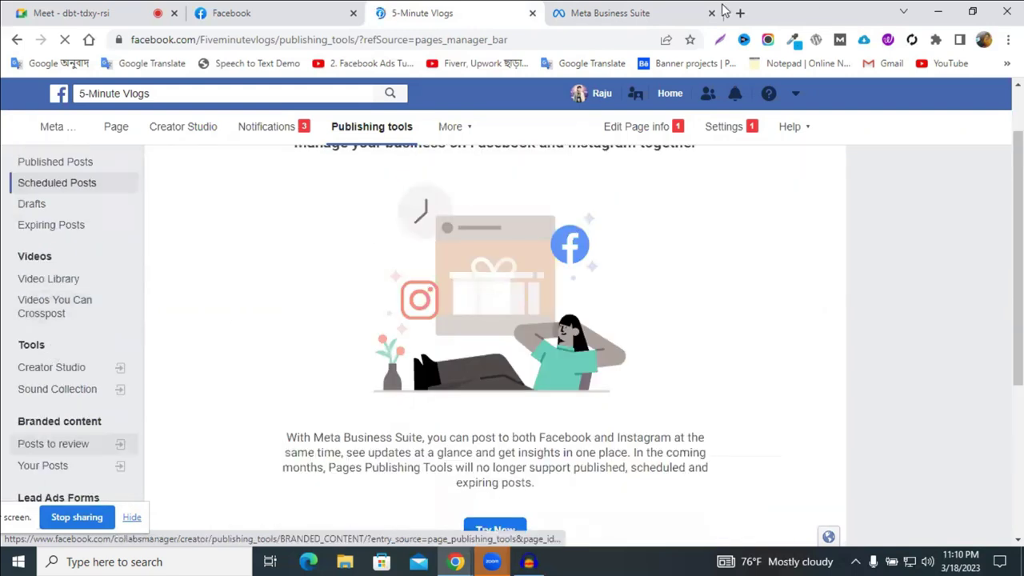
left_click(652, 8)
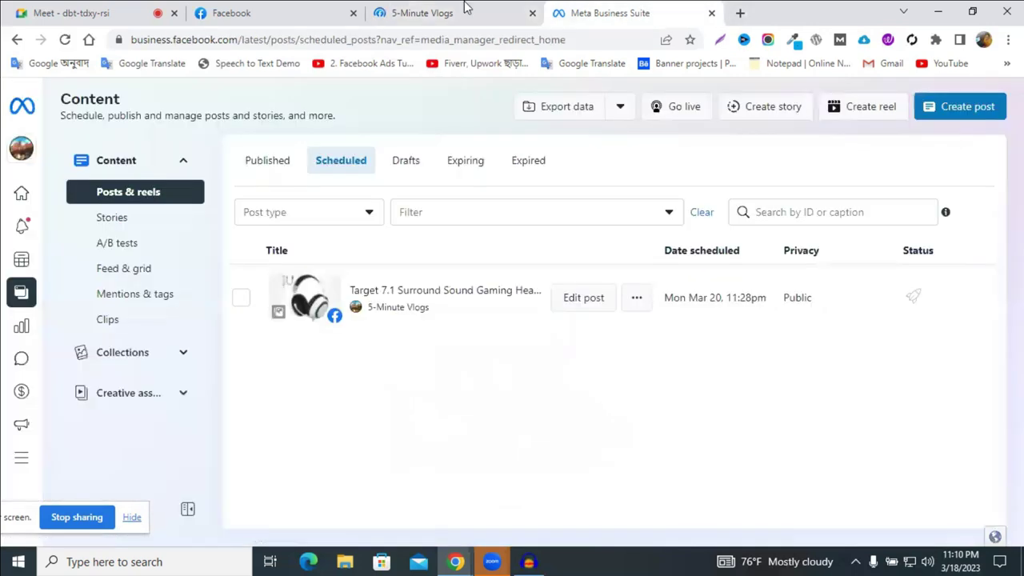
left_click(272, 11)
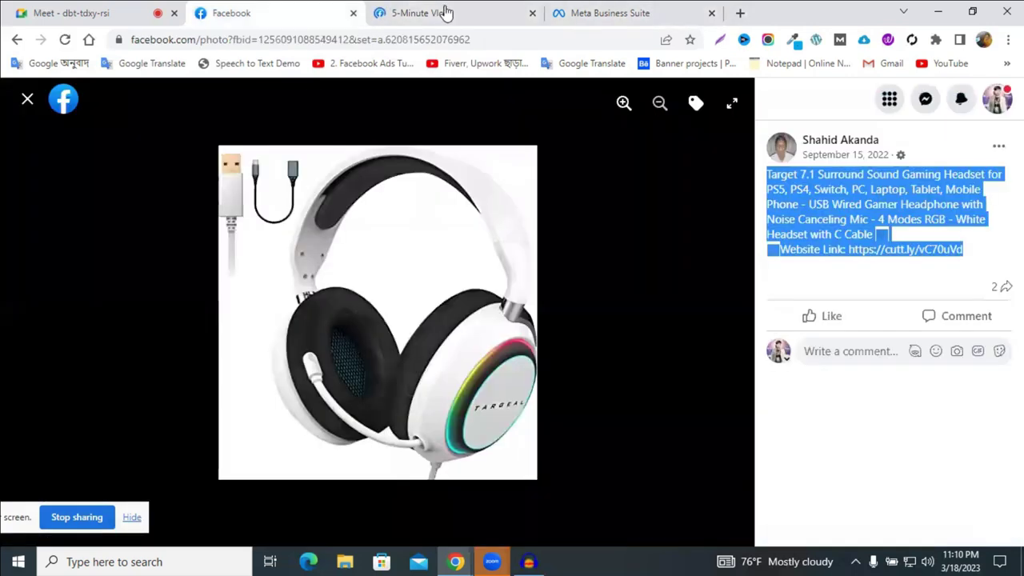
Go from the page's Publishing tools to the personal profile, and search Google for "creator studio" in a new browser tab
left_click(446, 13)
left_click(601, 96)
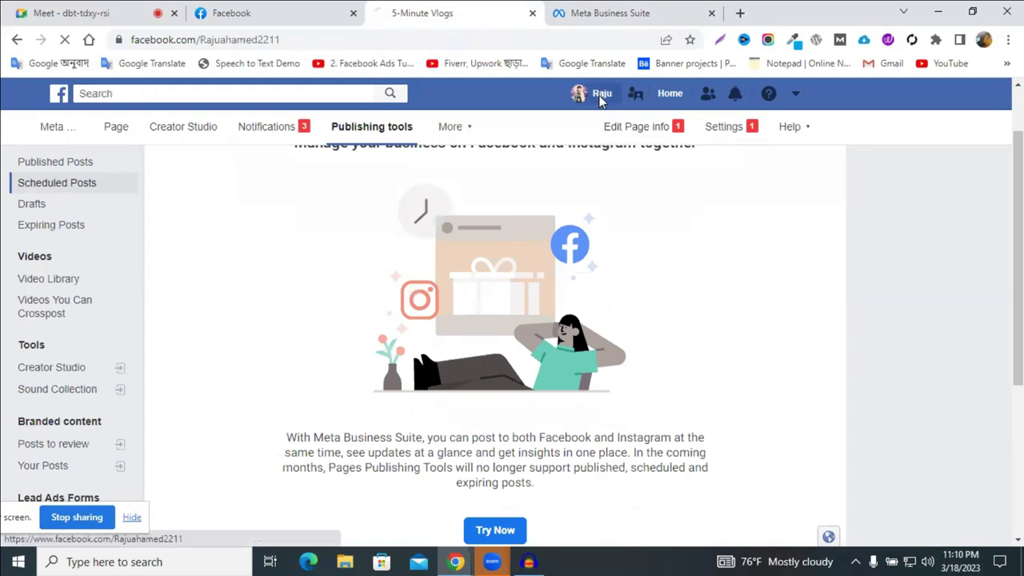
left_click(740, 13)
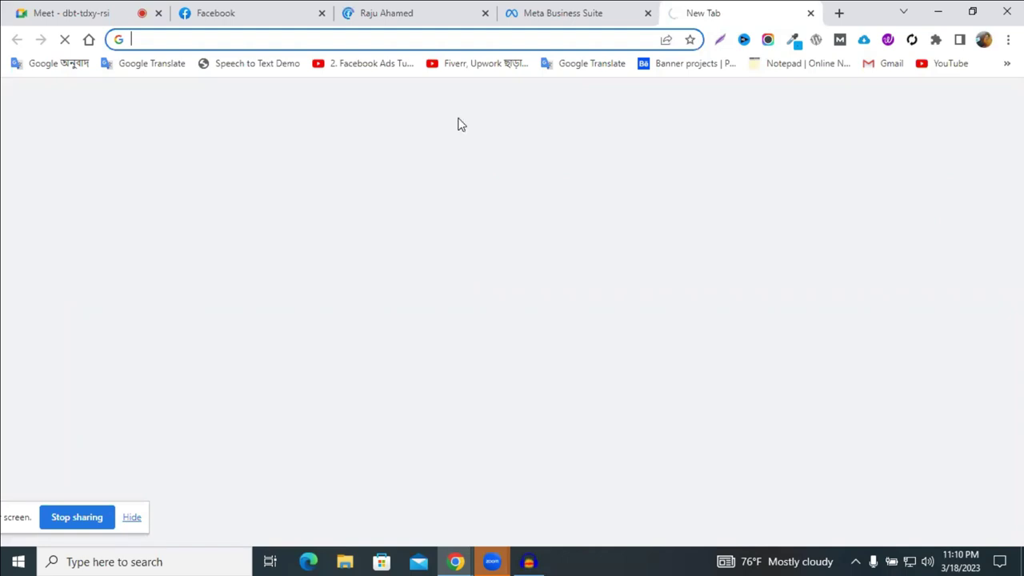
type("canva.com")
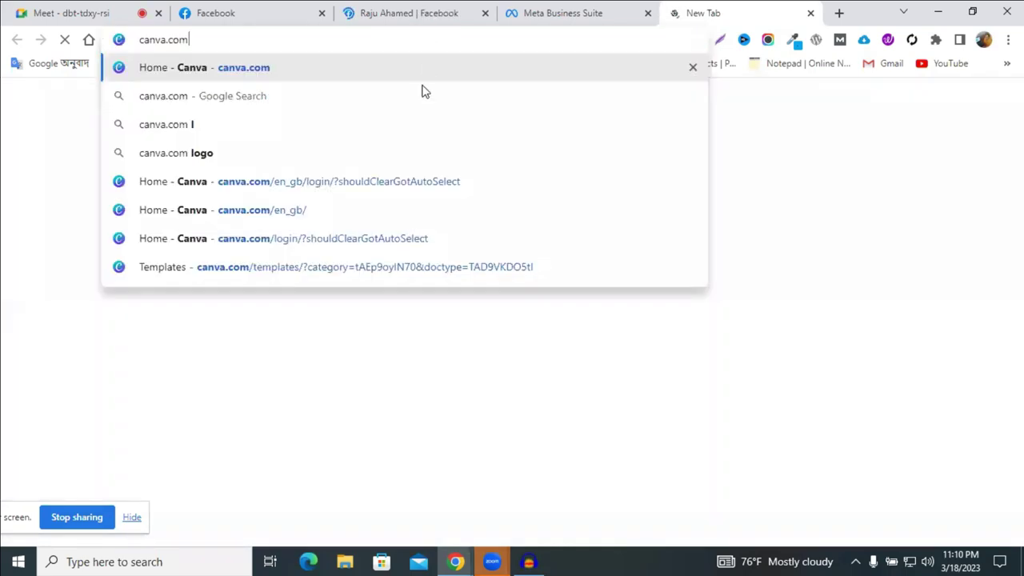
type("cre")
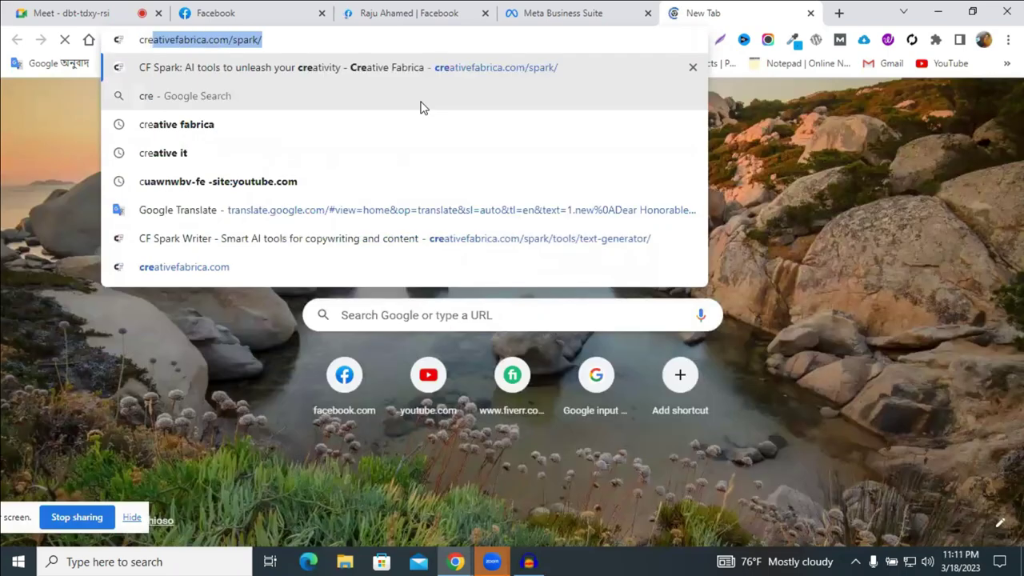
type("ator")
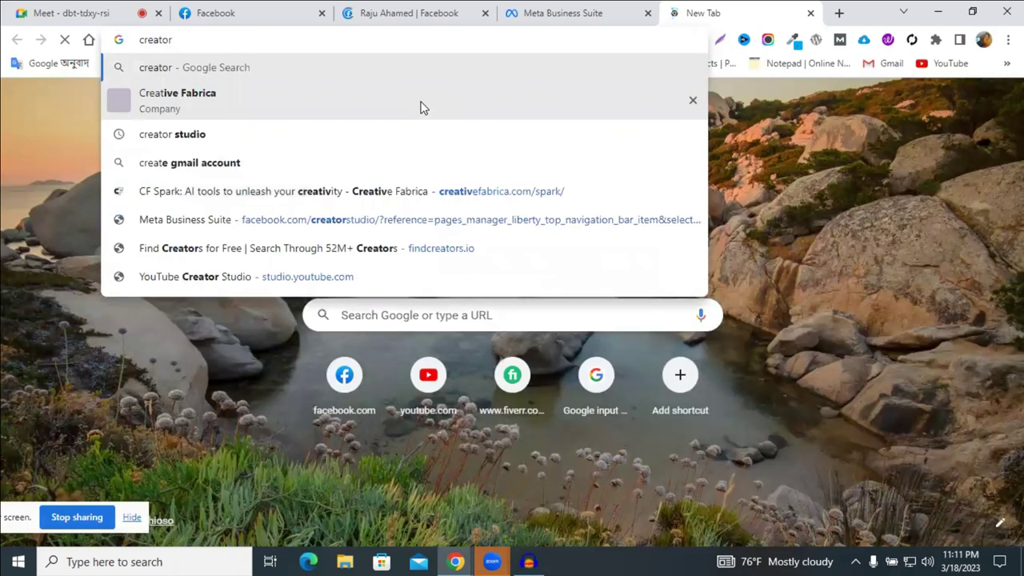
left_click(228, 136)
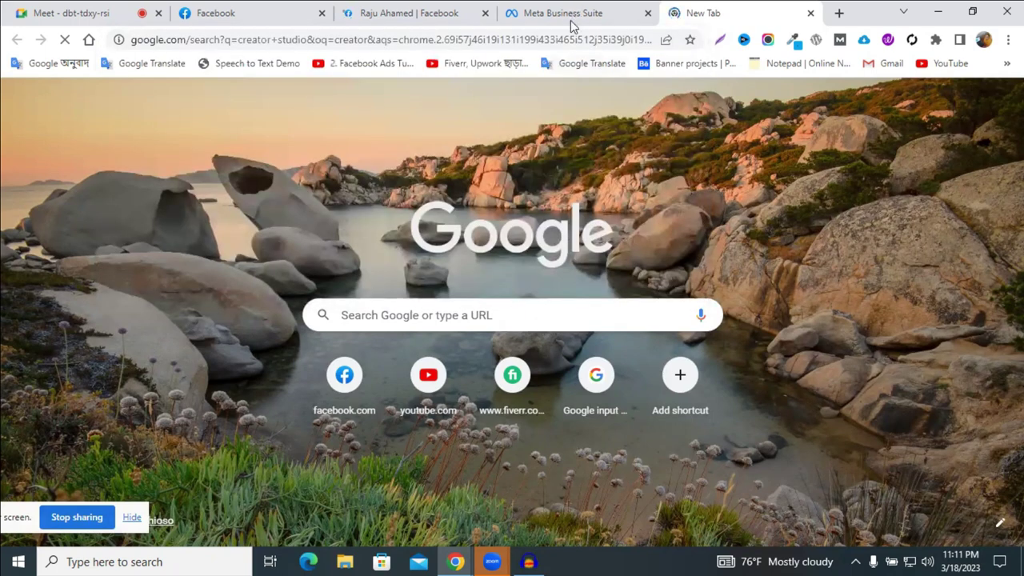
Close the existing Meta Business Suite tab and go from the personal profile to the Facebook home feed
left_click(569, 21)
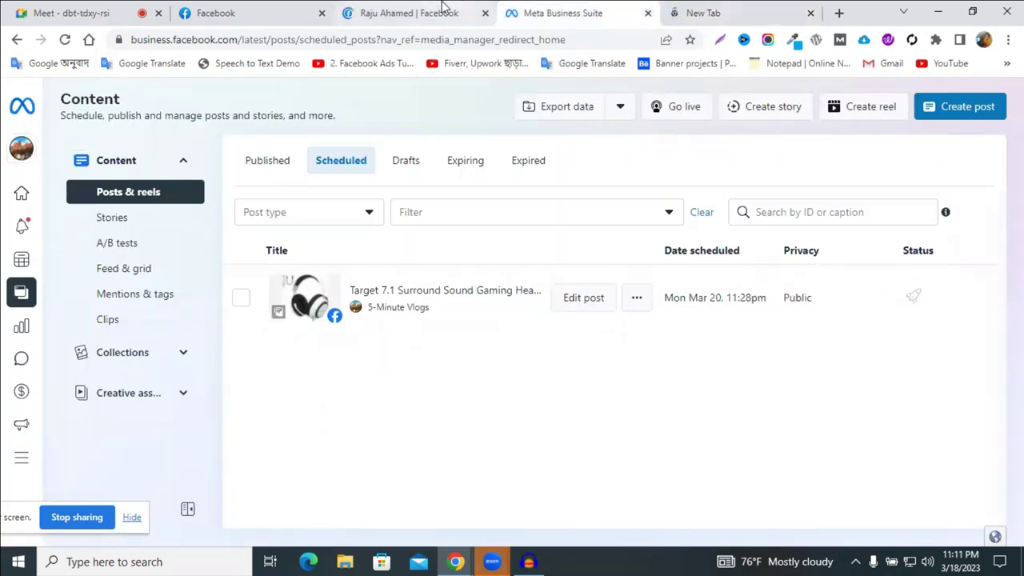
key("ctrl+w")
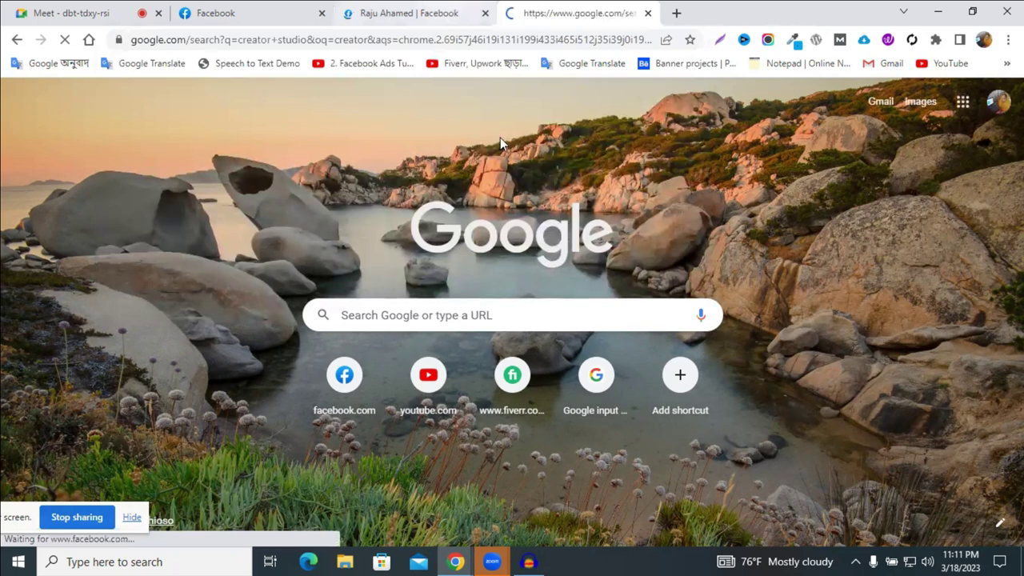
left_click(476, 13)
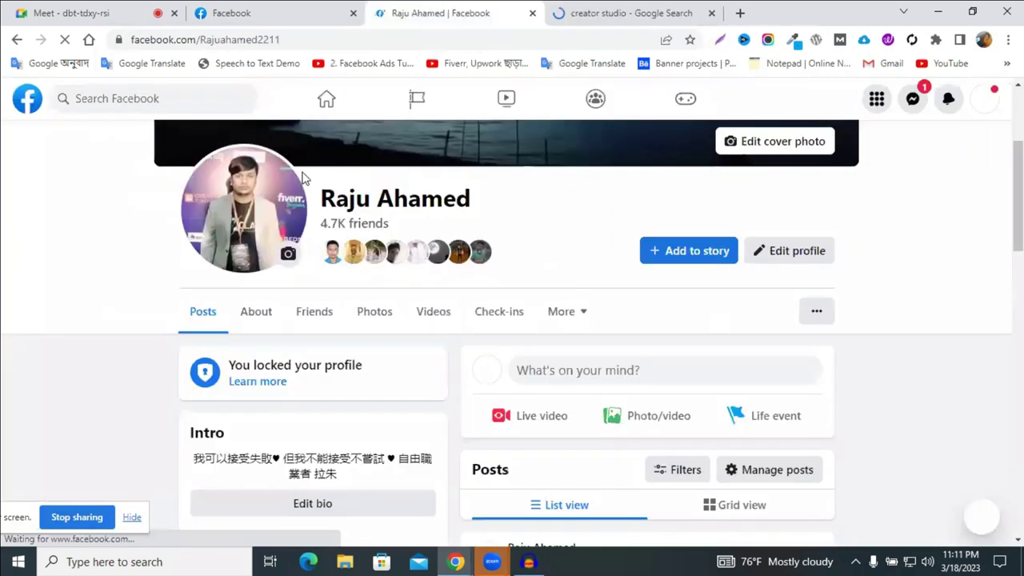
left_click(26, 100)
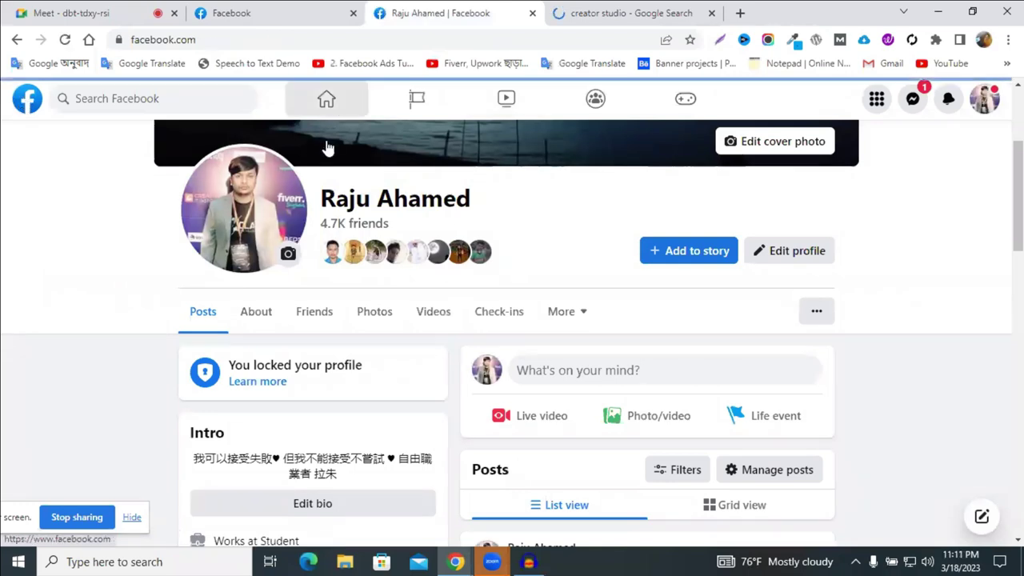
Open Facebook's Creator Studio from the search results and bring up the Meta Business Suite home of 5-Minute Vlogs
left_click(651, 9)
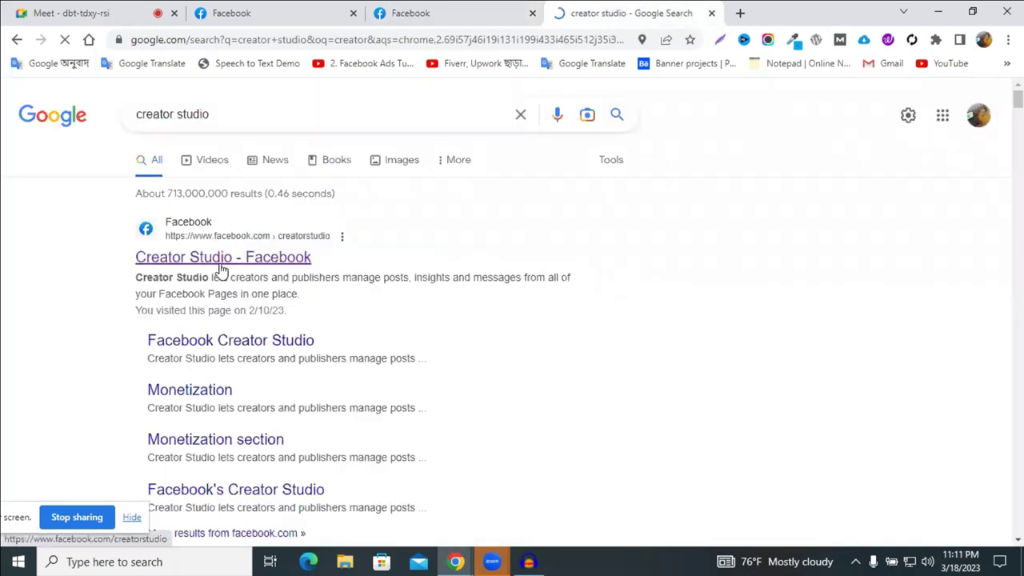
left_click(472, 10)
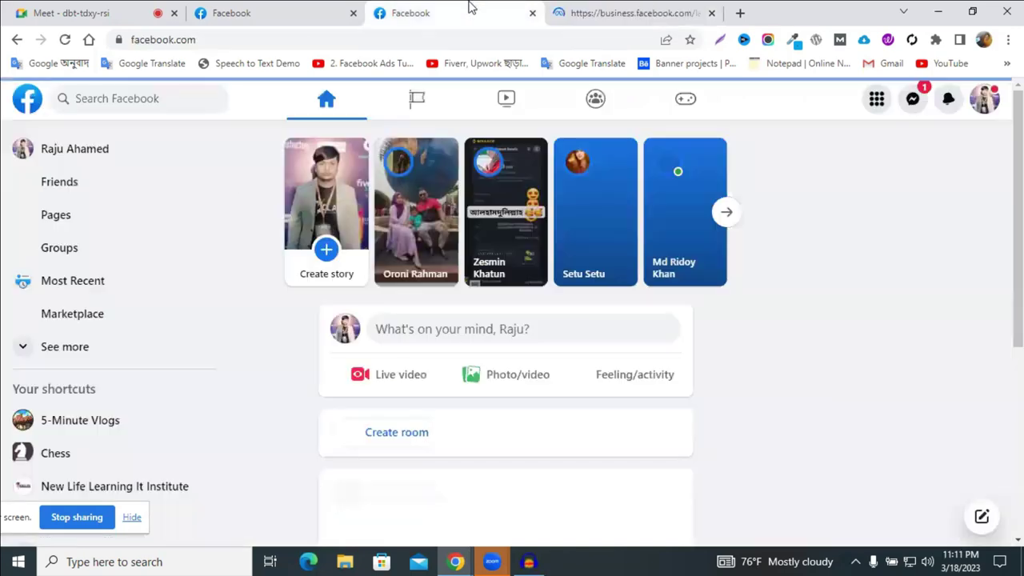
scroll(192, 290, "down", 1)
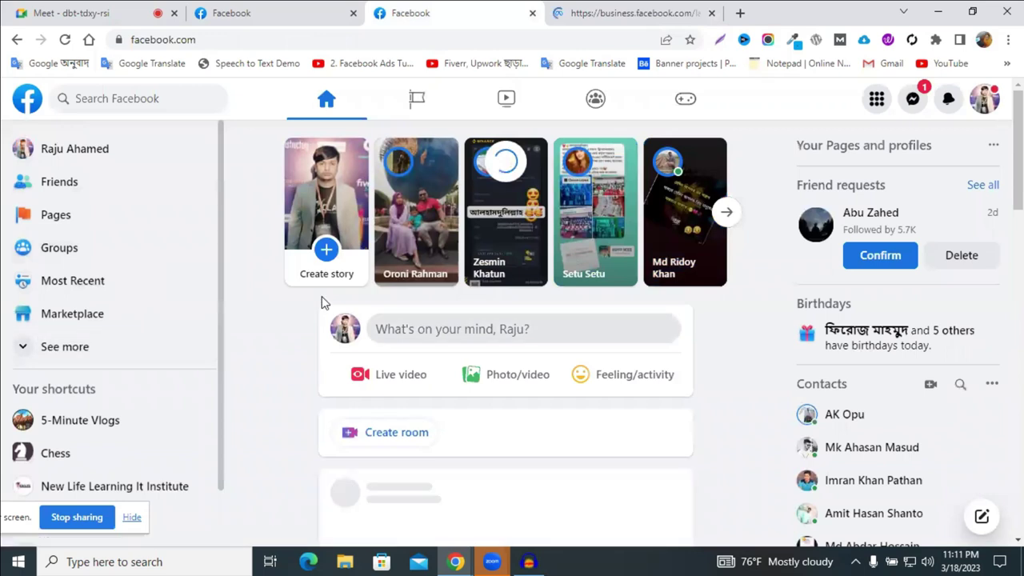
left_click(632, 10)
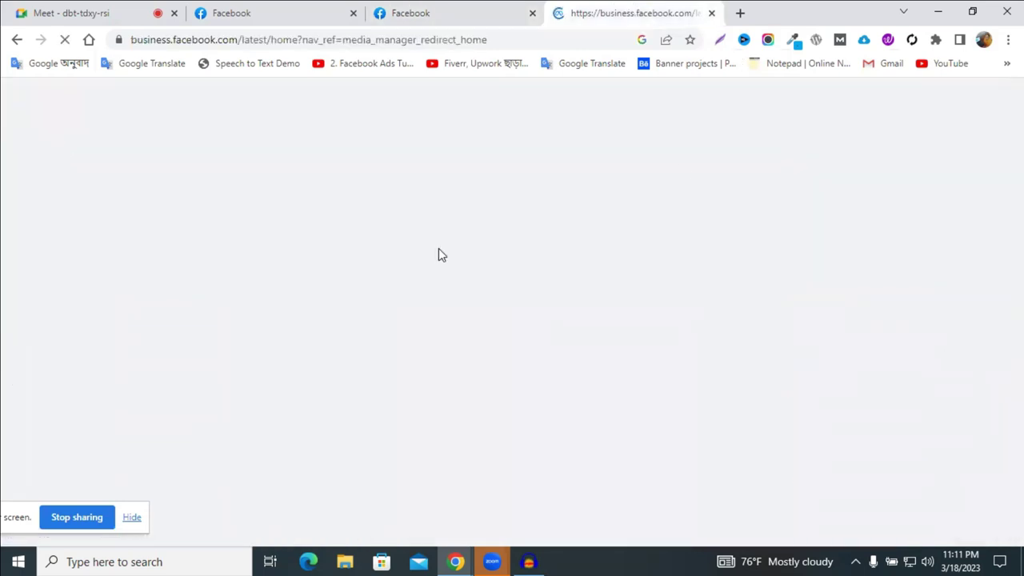
left_click(446, 8)
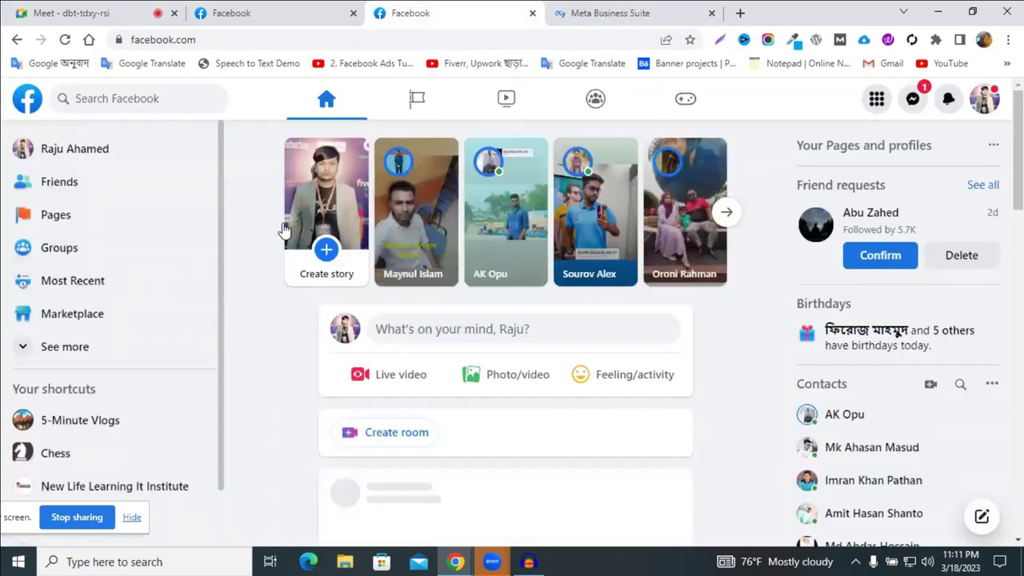
left_click(582, 13)
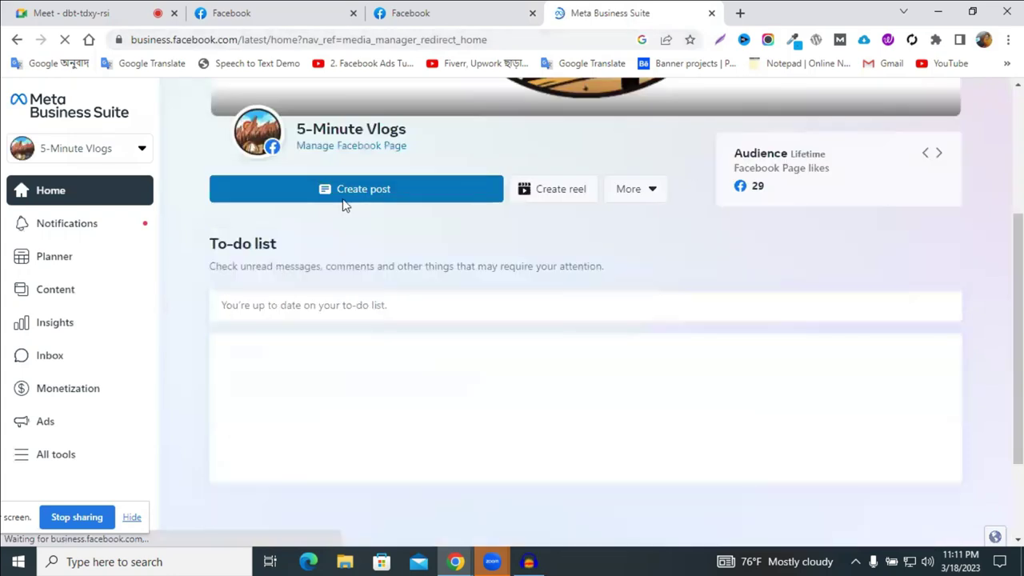
Start a new post for 5-Minute Vlogs in Meta Business Suite and choose the Schedule option to show its date and time
scroll(580, 304, "up", 2)
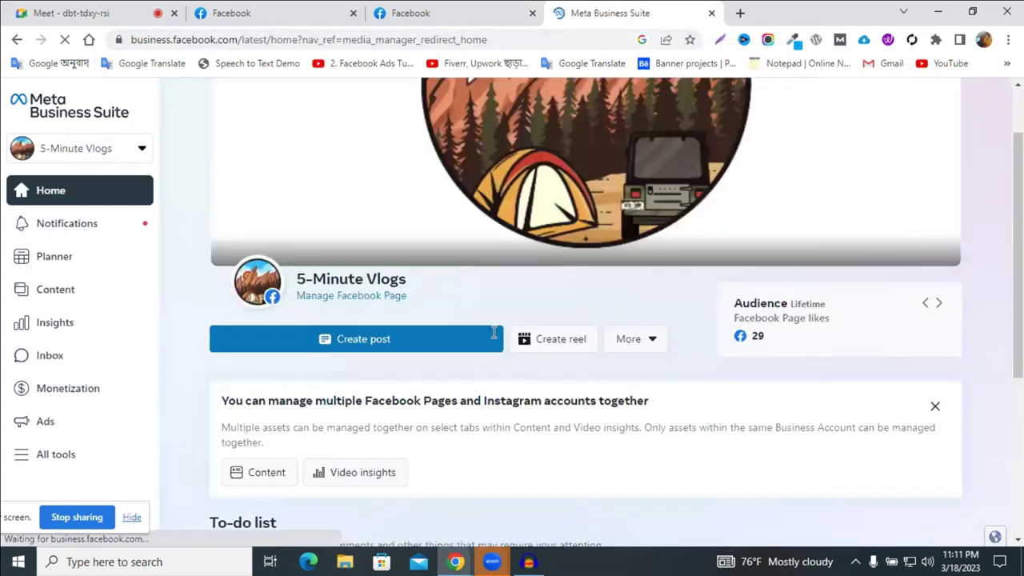
scroll(359, 128, "down", 3)
left_click(360, 120)
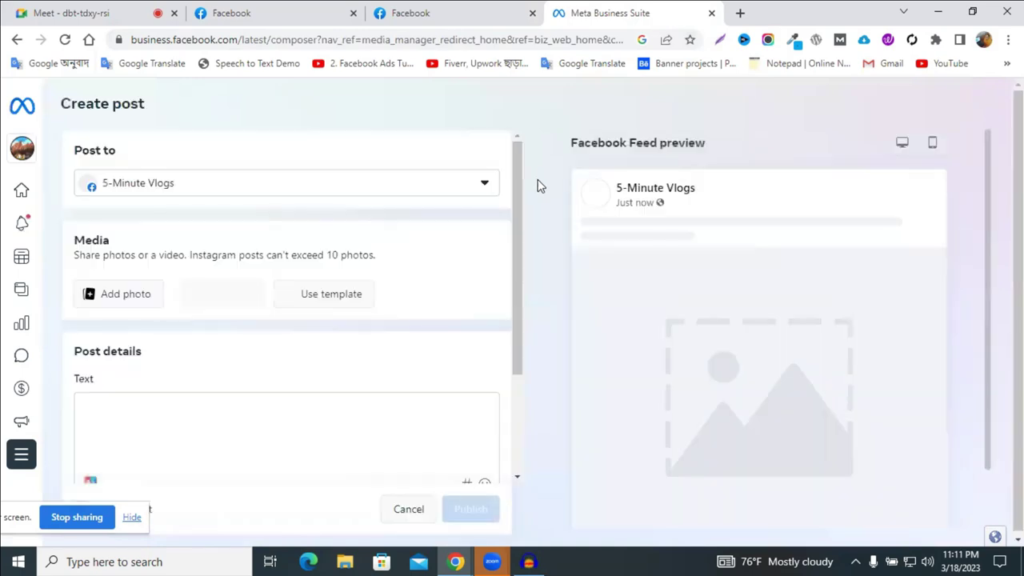
scroll(358, 347, "down", 2)
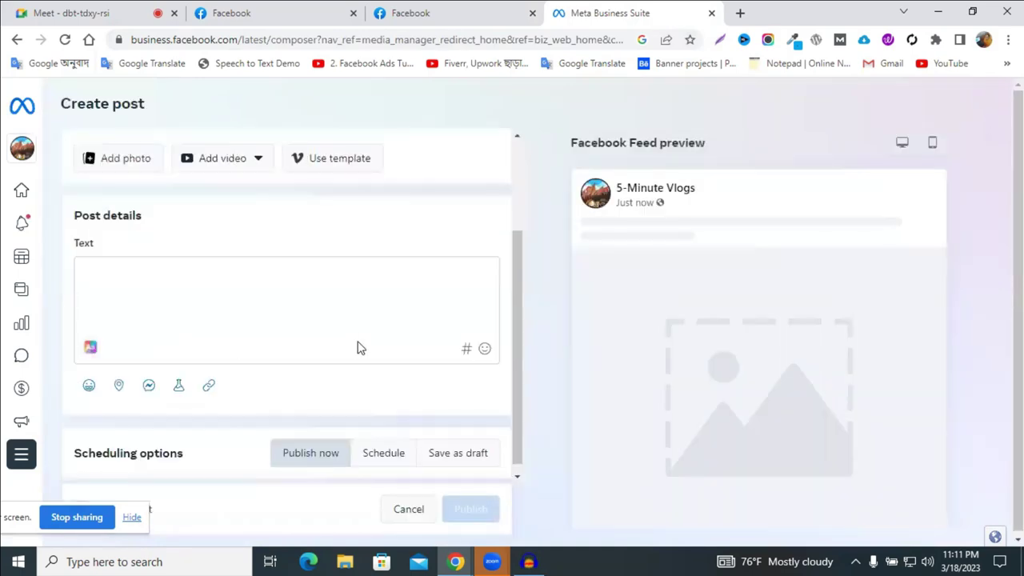
scroll(387, 445, "down", 1)
left_click(388, 445)
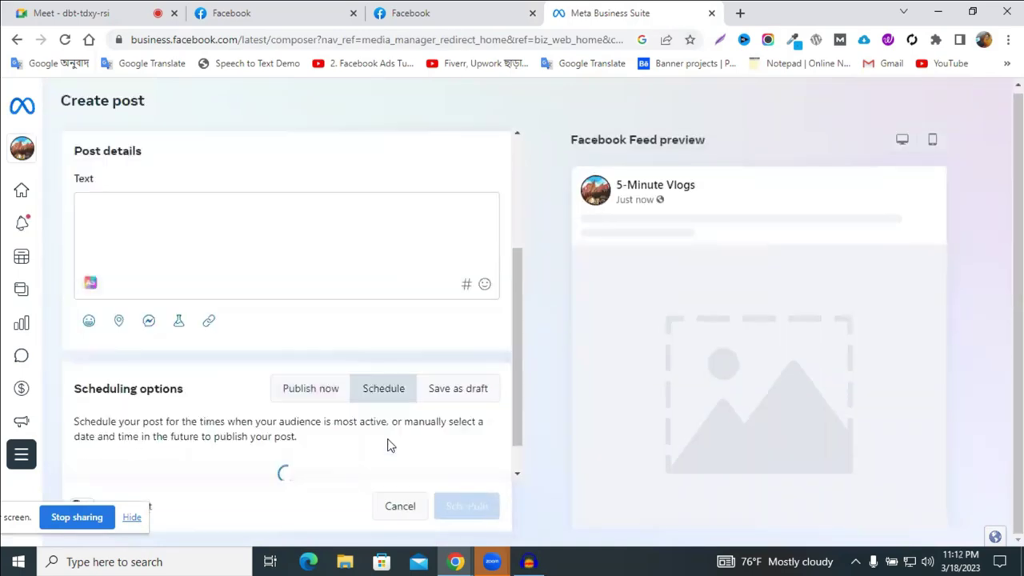
scroll(379, 370, "down", 1)
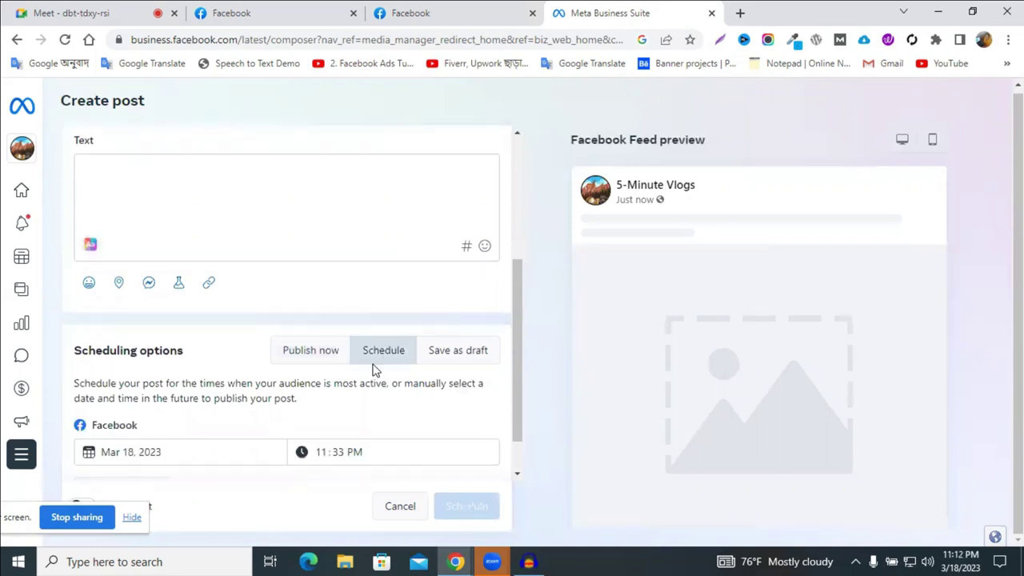
Add today's downloaded headset photo to the post and paste the copied Target 7.1 Surround Sound Gaming Headset caption with its website link
scroll(184, 280, "up", 3)
left_click(137, 281)
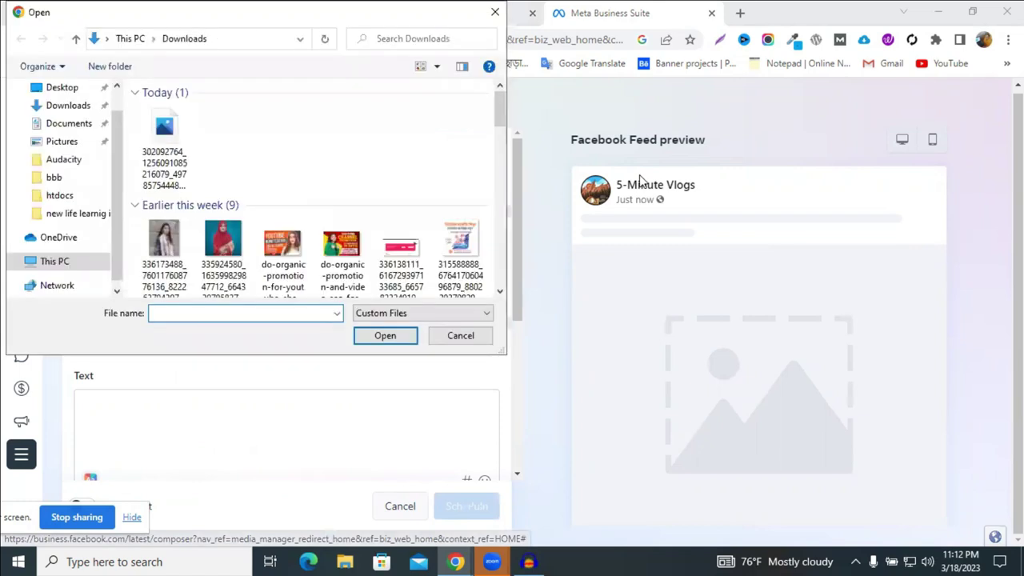
left_click(151, 153)
left_click(385, 336)
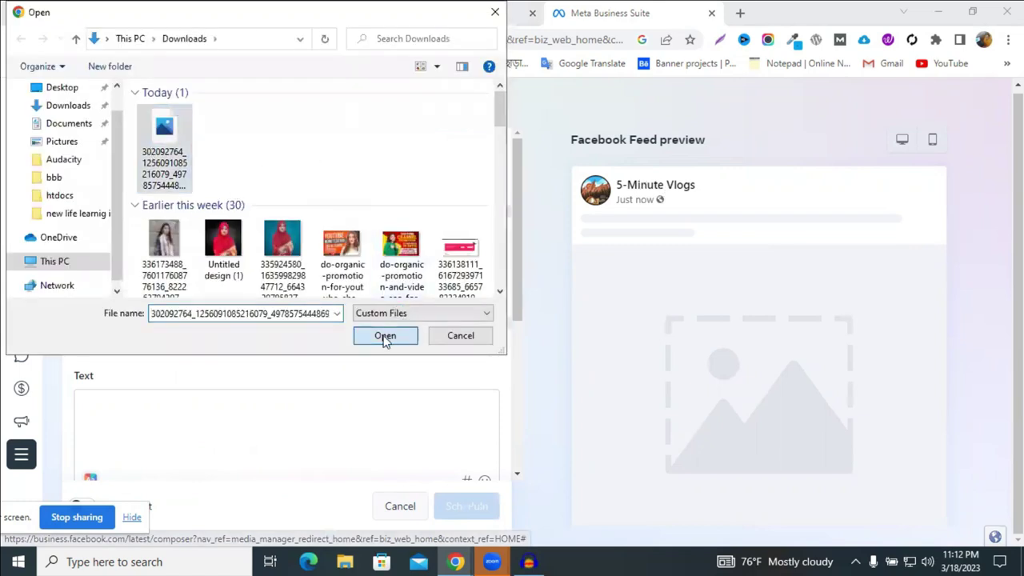
scroll(352, 248, "down", 2)
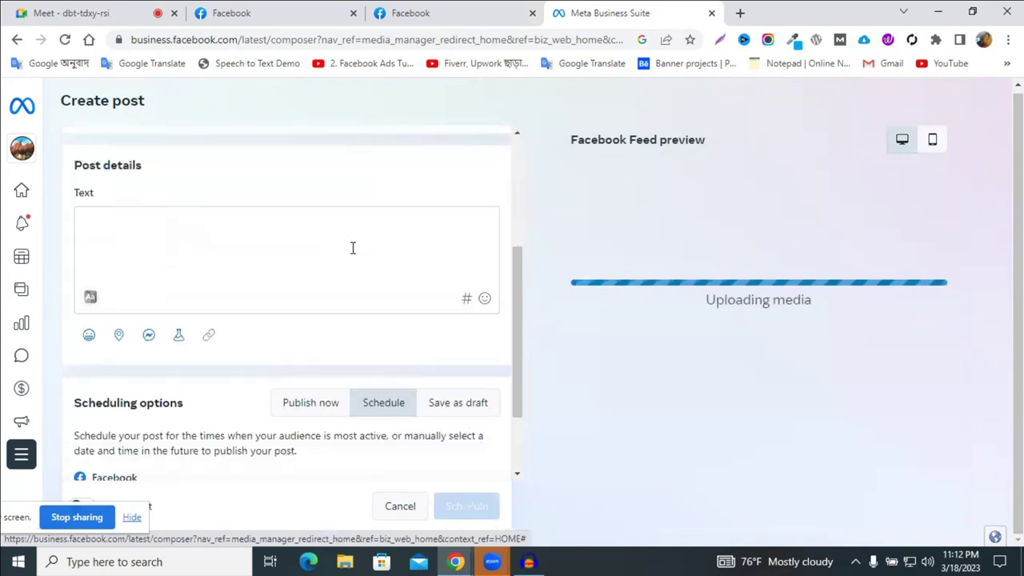
right_click(174, 228)
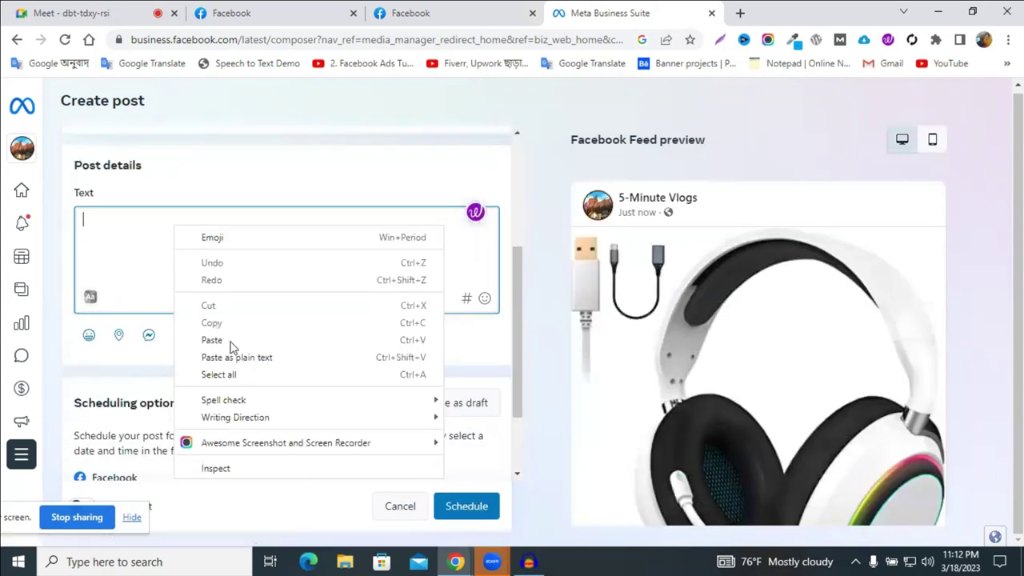
left_click(236, 340)
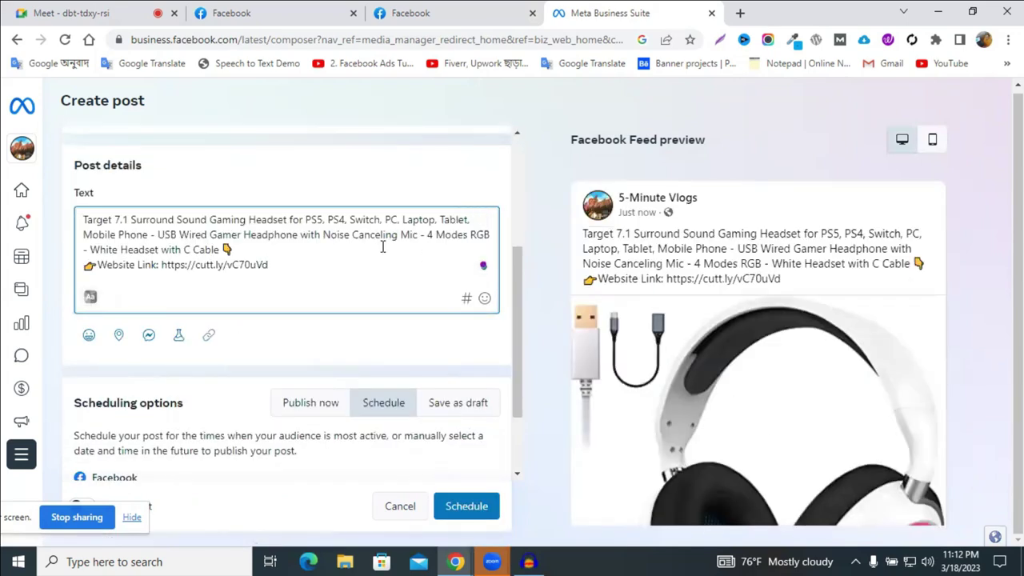
Schedule the headset post for March 21, 2023 at 11:33 PM and view the week in the Planner
scroll(528, 274, "down", 1)
scroll(527, 273, "down", 2)
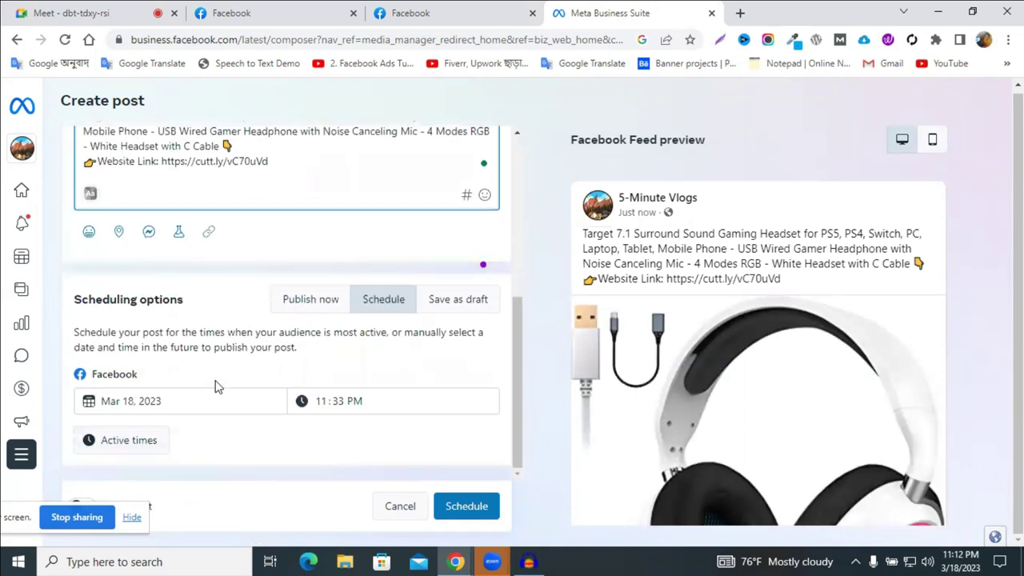
left_click(304, 304)
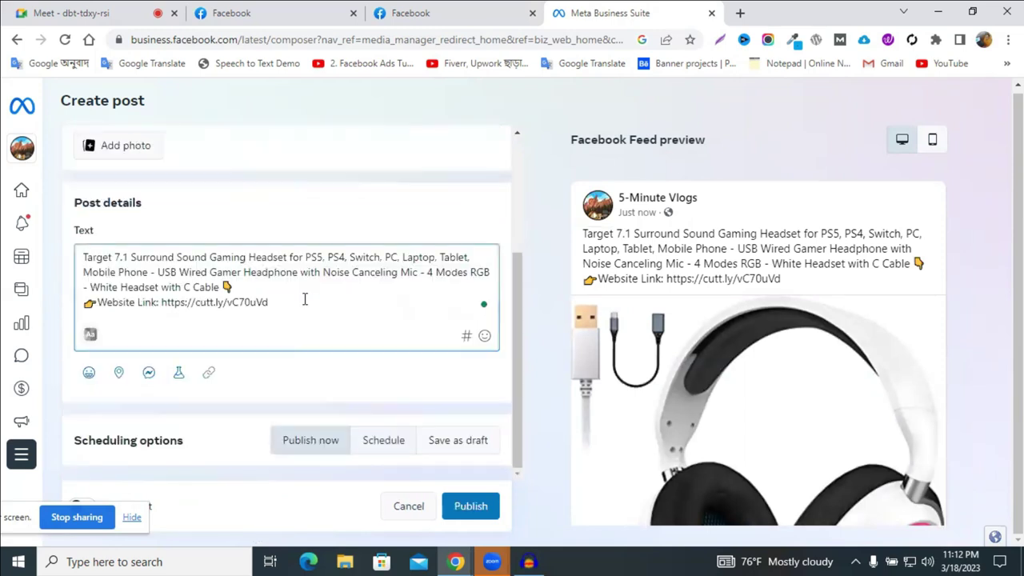
left_click(382, 441)
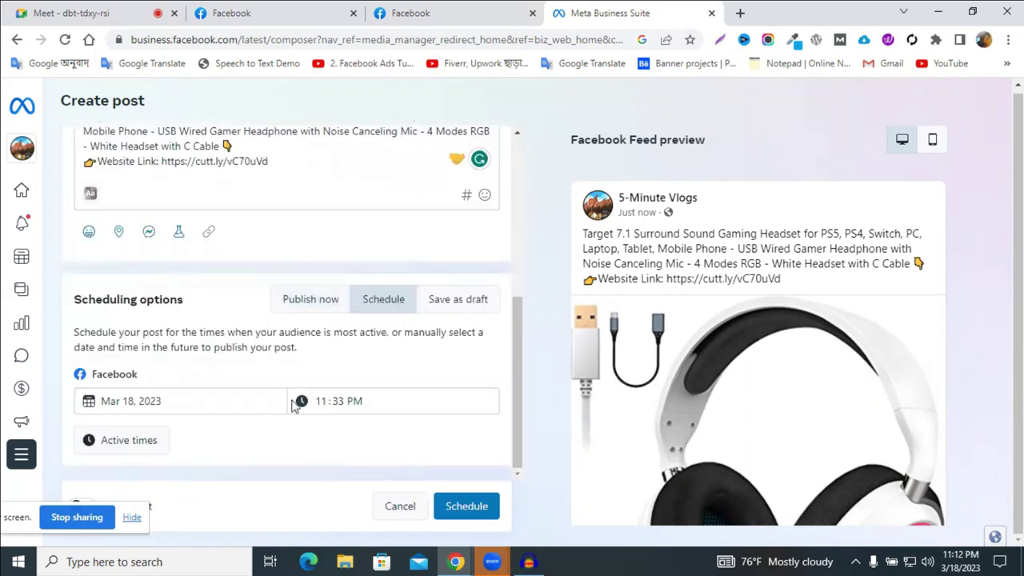
left_click(170, 404)
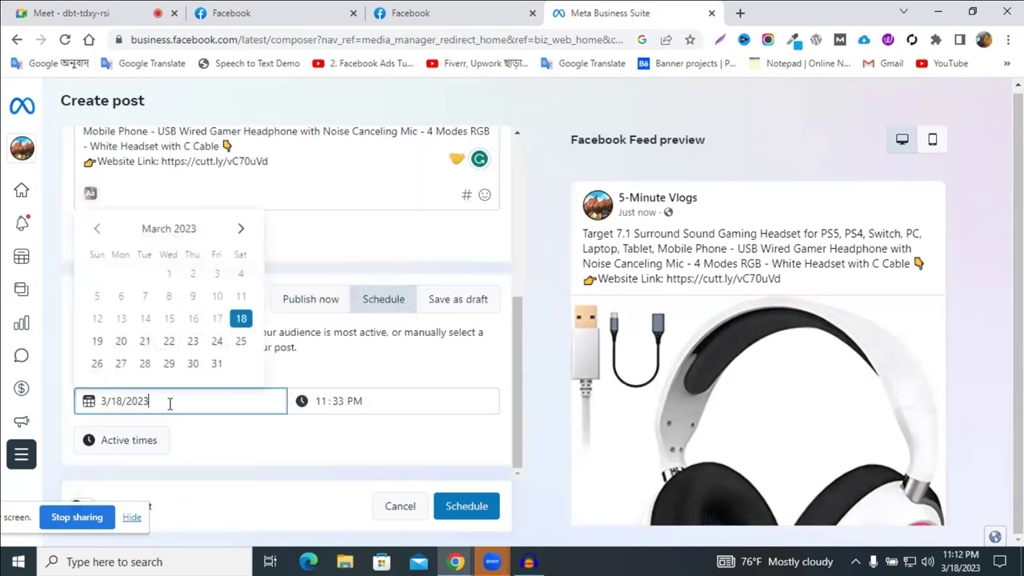
left_click(141, 342)
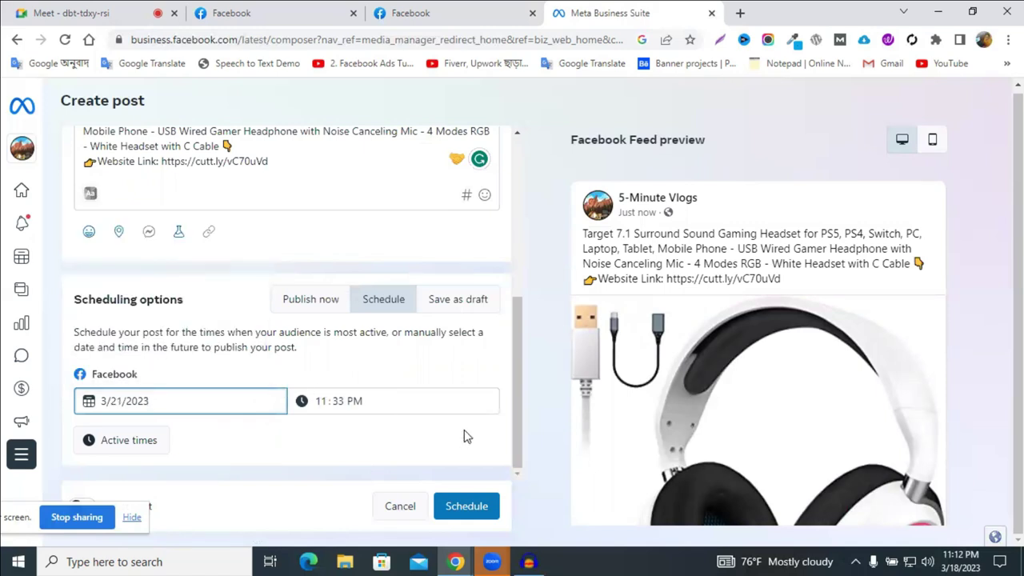
key("Return")
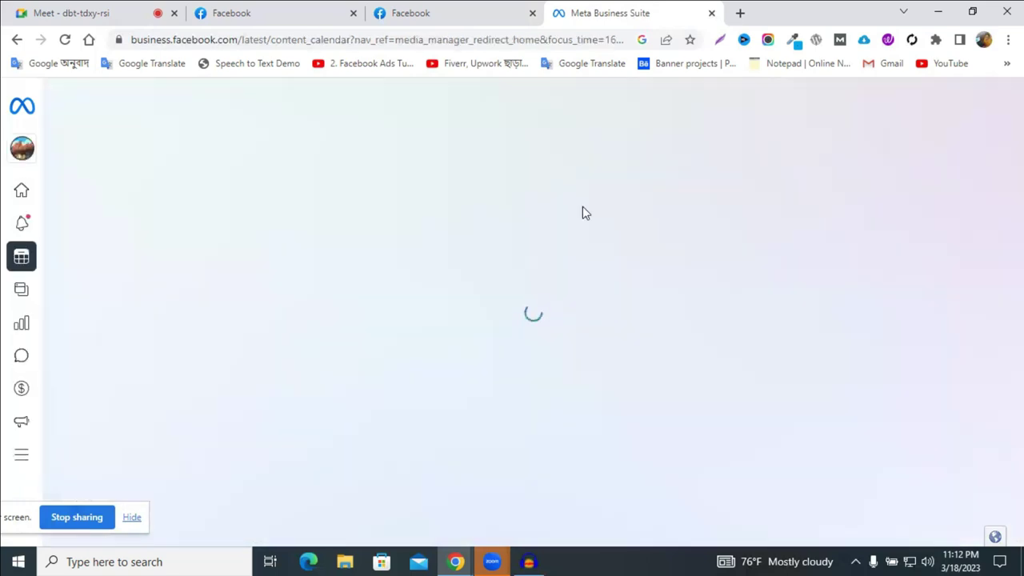
left_click(432, 11)
left_click(637, 10)
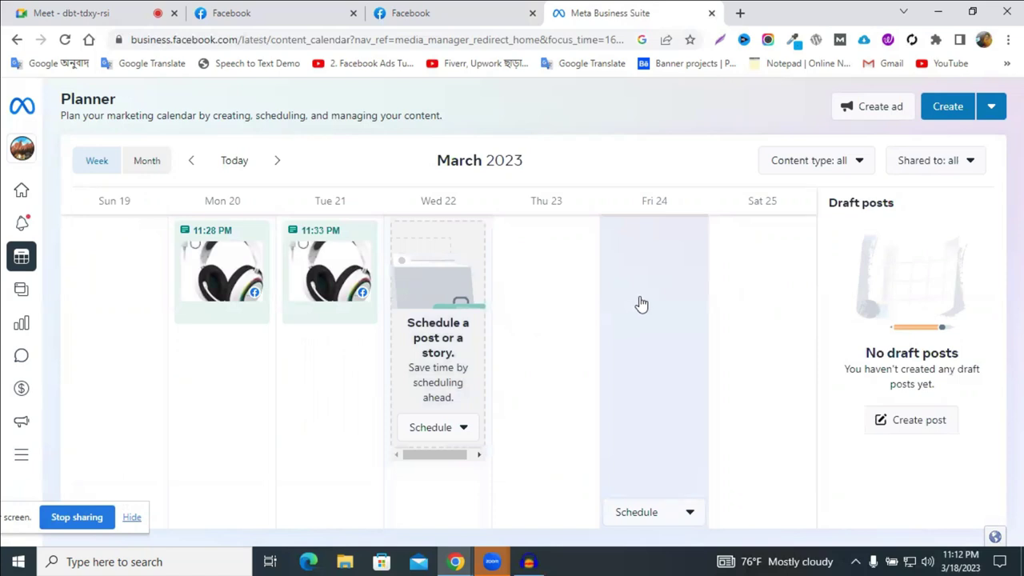
Search Google for "usa time zone" in a new tab, examine the current US zone times such as Central Daylight Time, and close the search
left_click(740, 12)
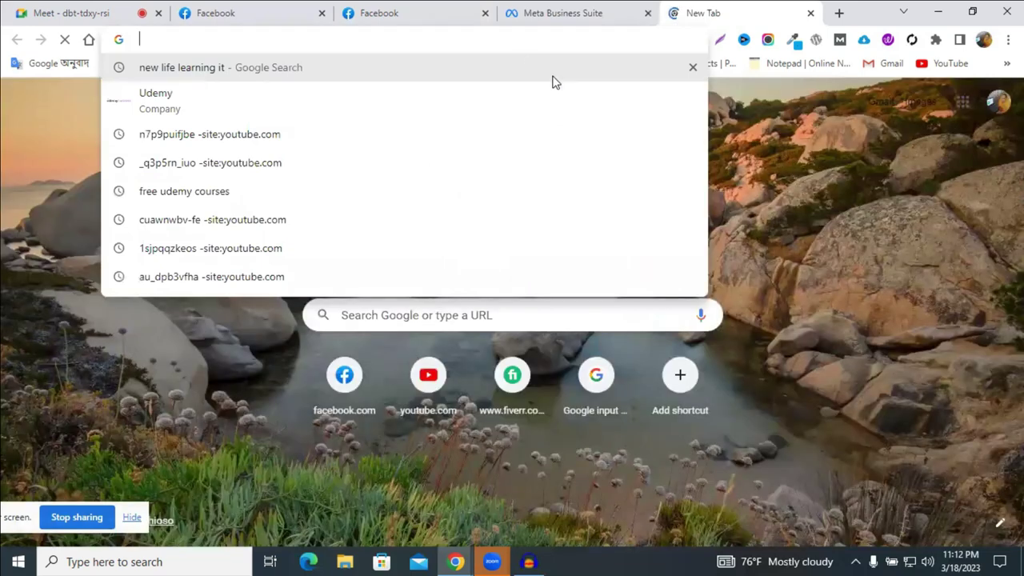
type("t")
key("BackSpace")
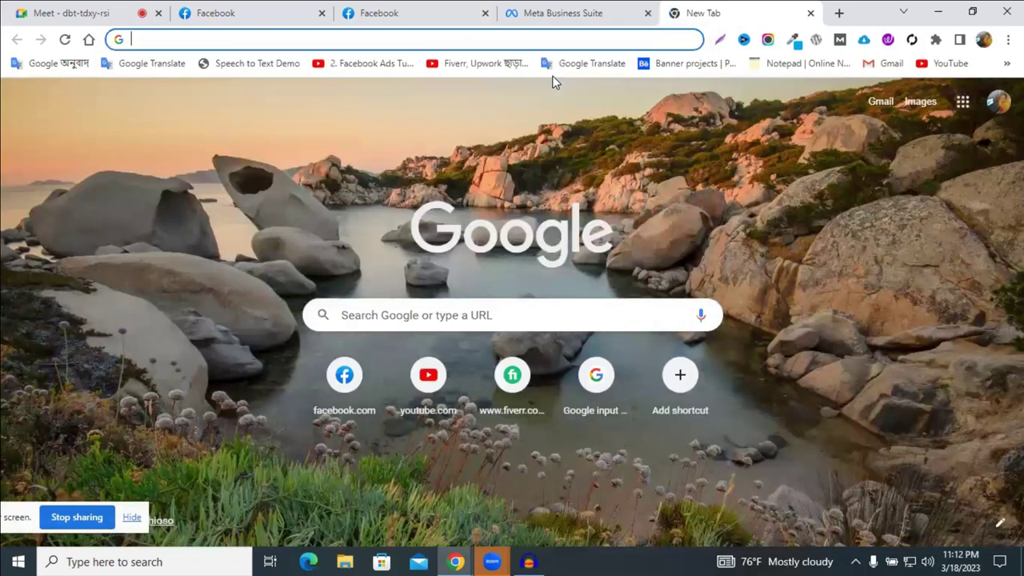
type("usa")
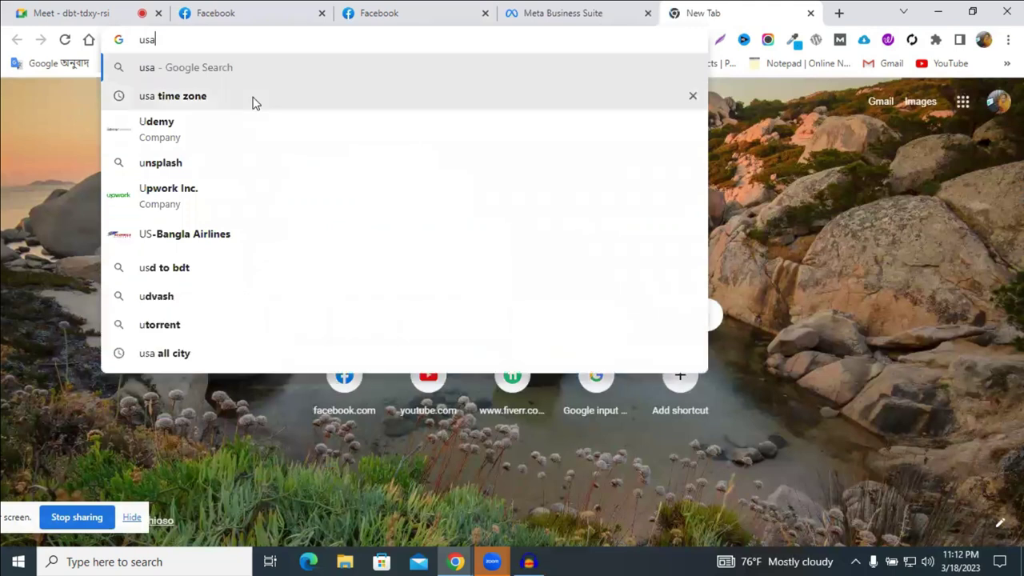
left_click(264, 136)
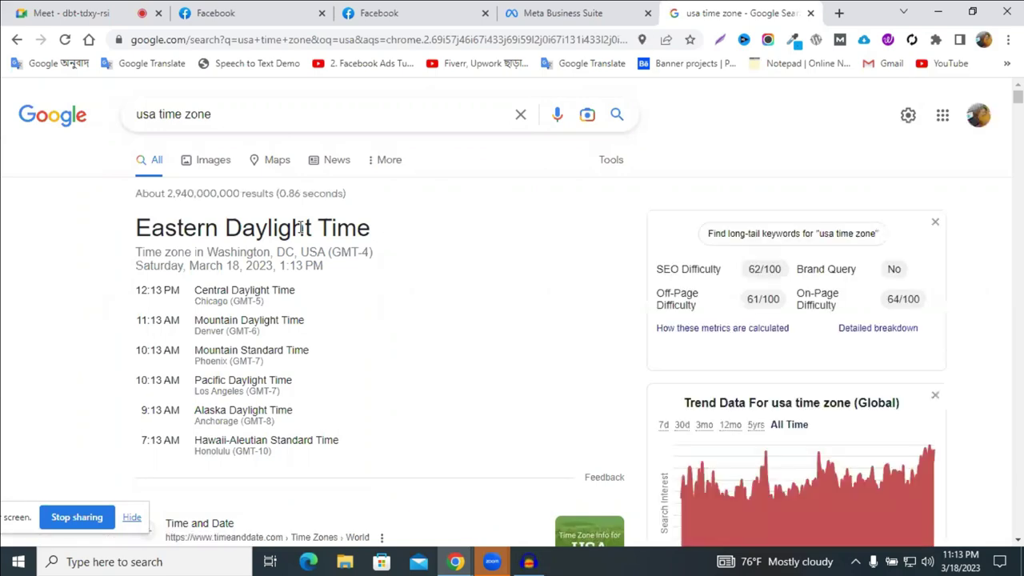
left_click(396, 16)
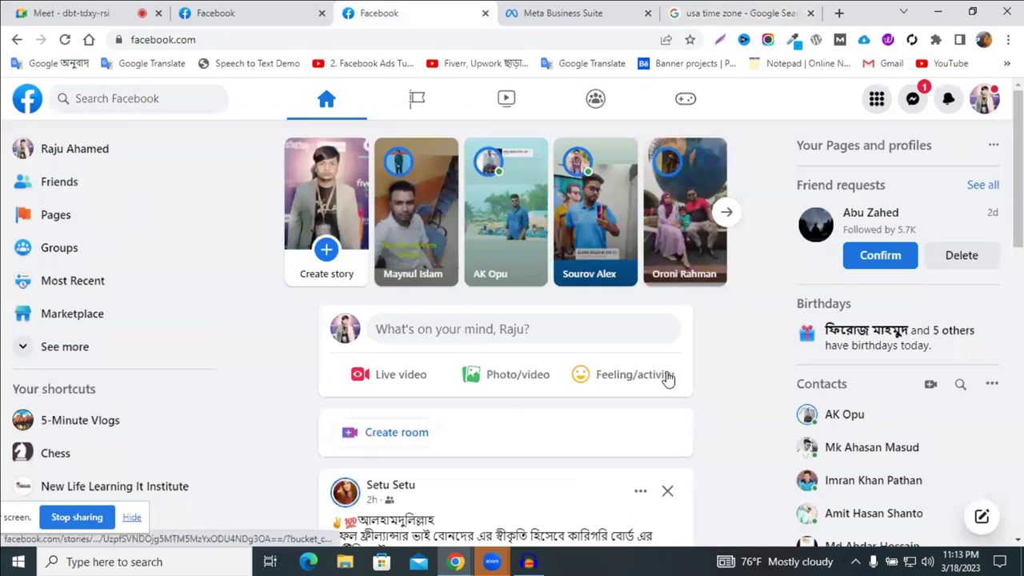
left_click(723, 11)
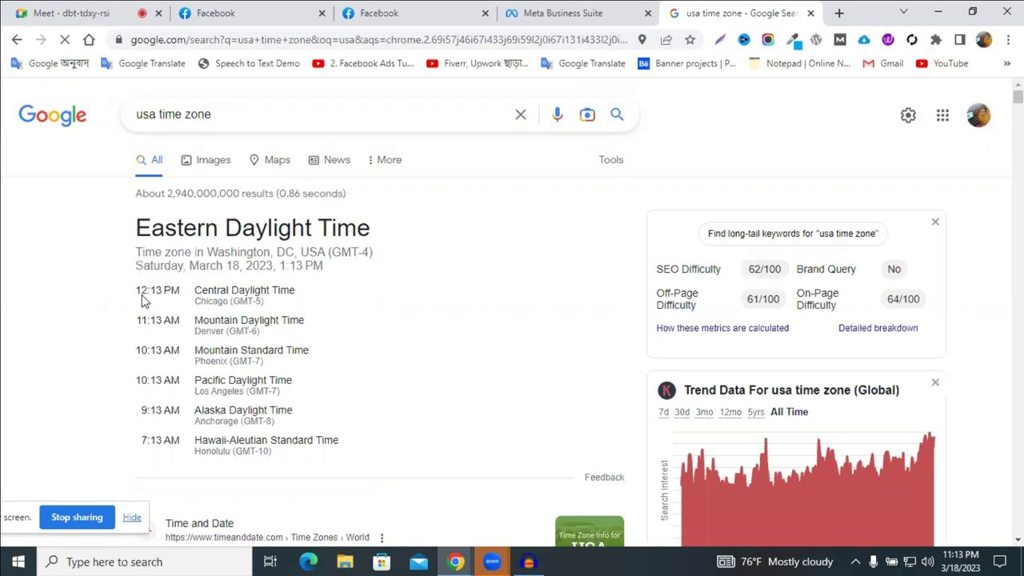
left_click_drag(136, 290, 163, 290)
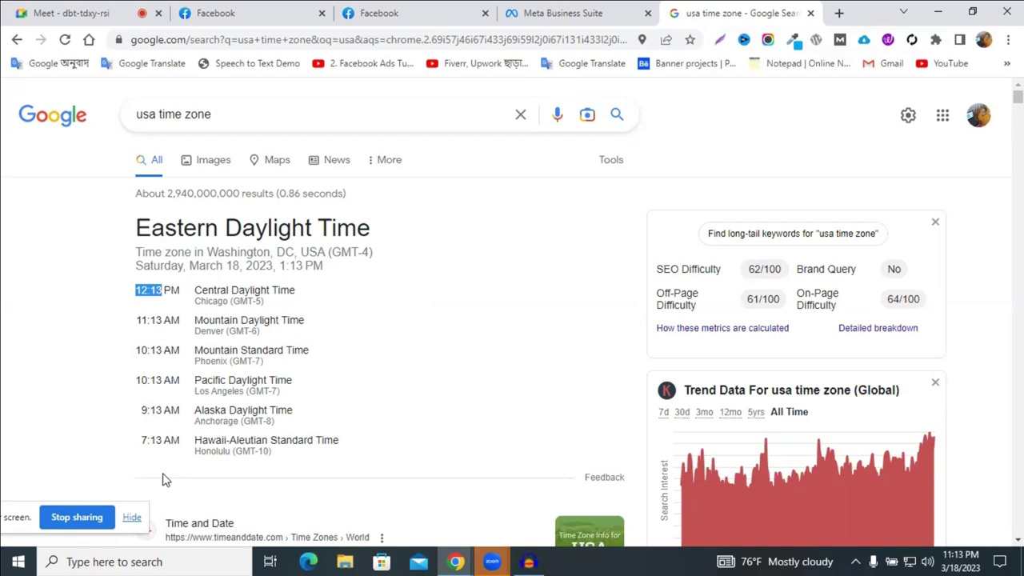
left_click(514, 394)
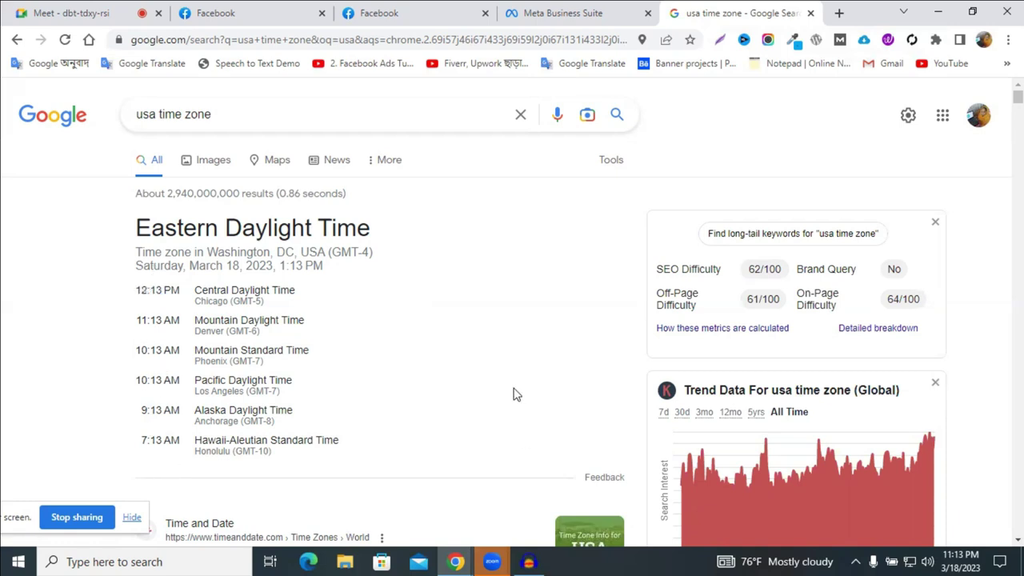
left_click(809, 13)
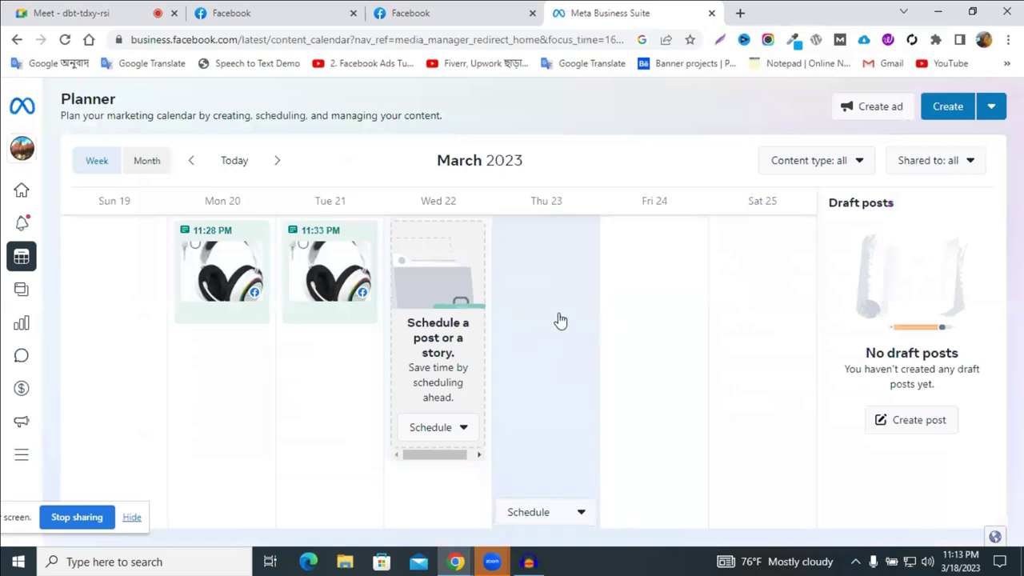
Start a post for March 23, dismiss its schedule dialog, and close the Meta Business Suite and spare Facebook tabs
left_click(558, 313)
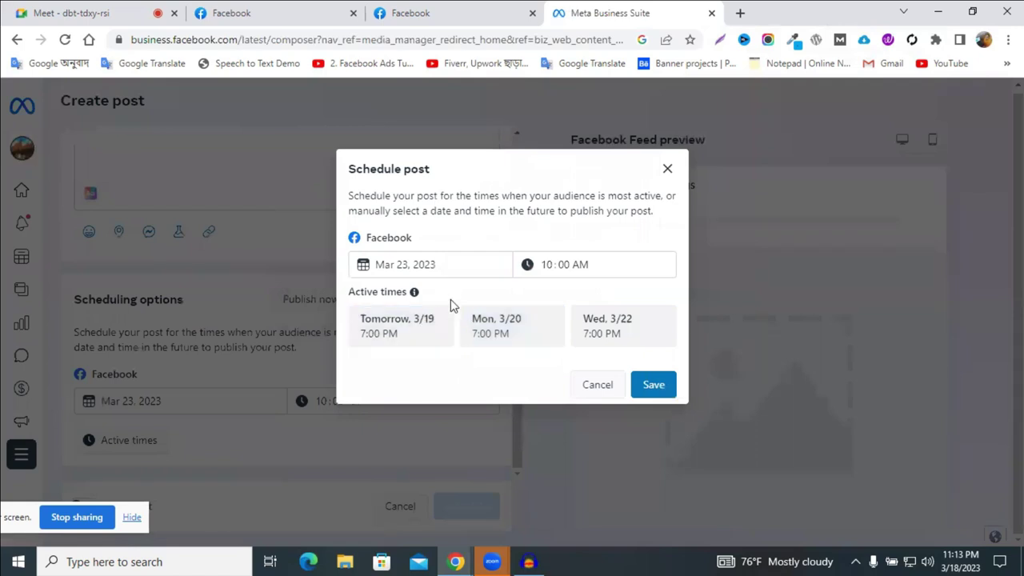
left_click(667, 170)
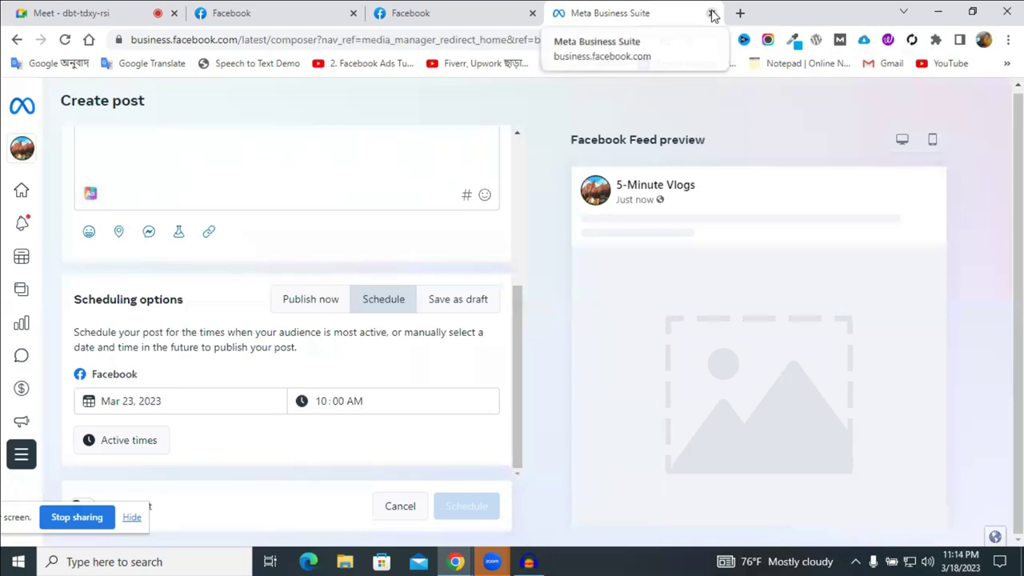
key("ctrl+w")
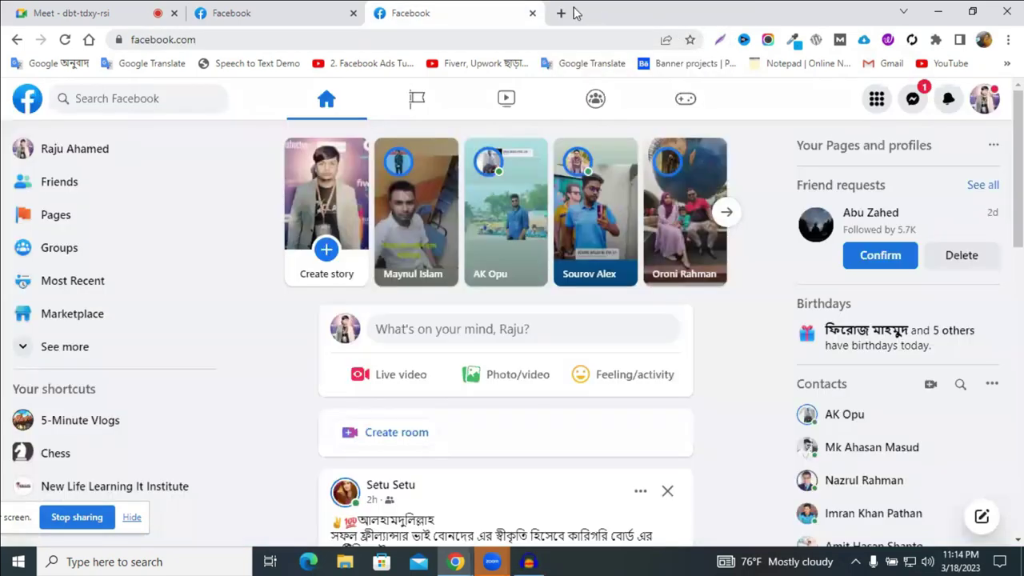
left_click(531, 16)
left_click(27, 103)
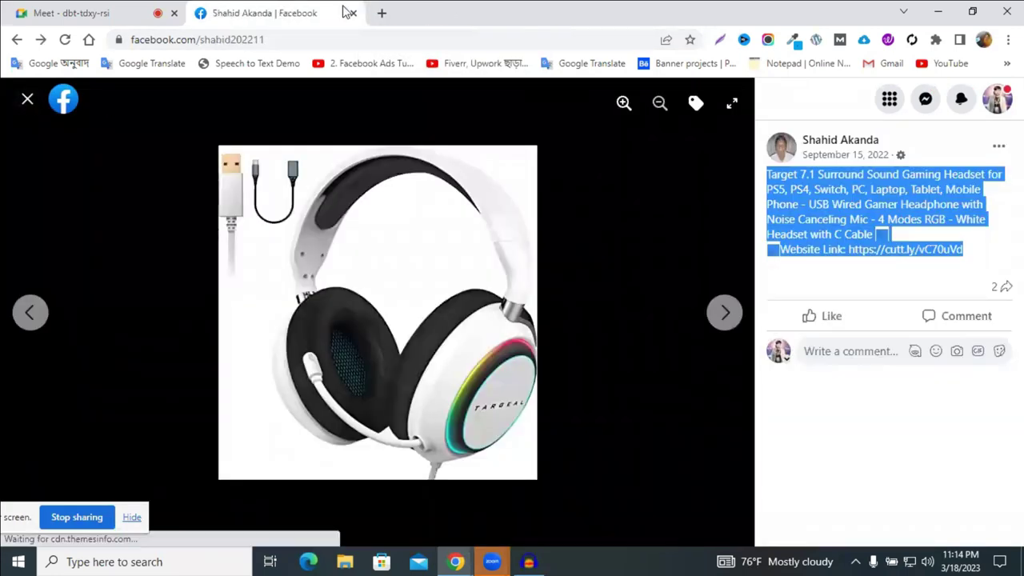
Open publer.io in a new browser tab and look over its home page
left_click(382, 13)
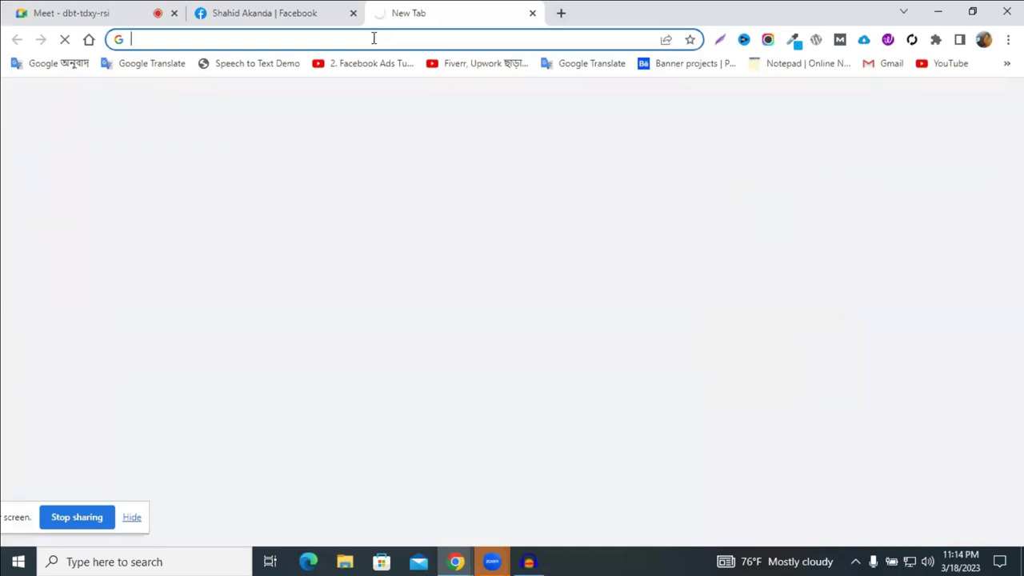
left_click(373, 39)
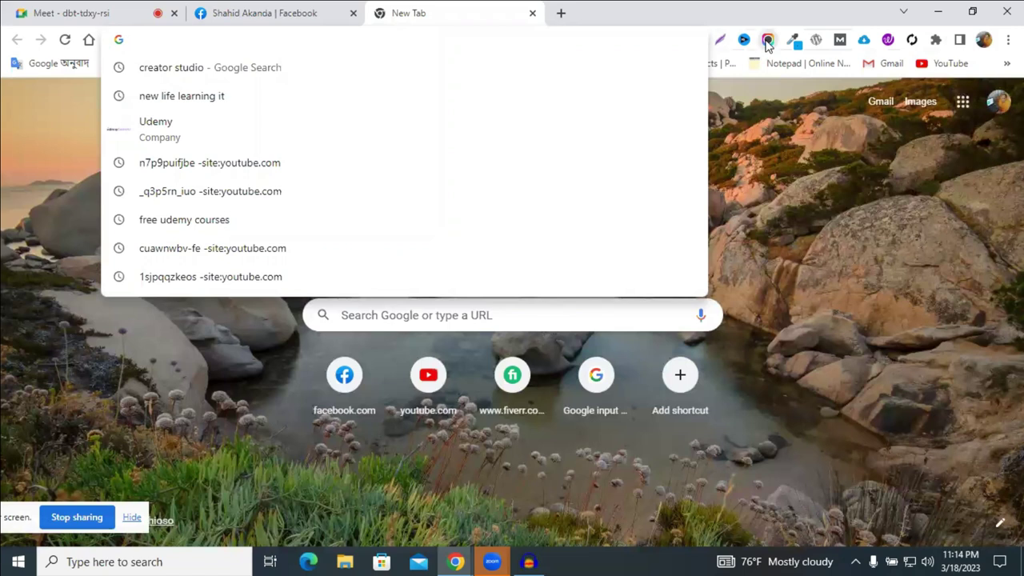
left_click(309, 38)
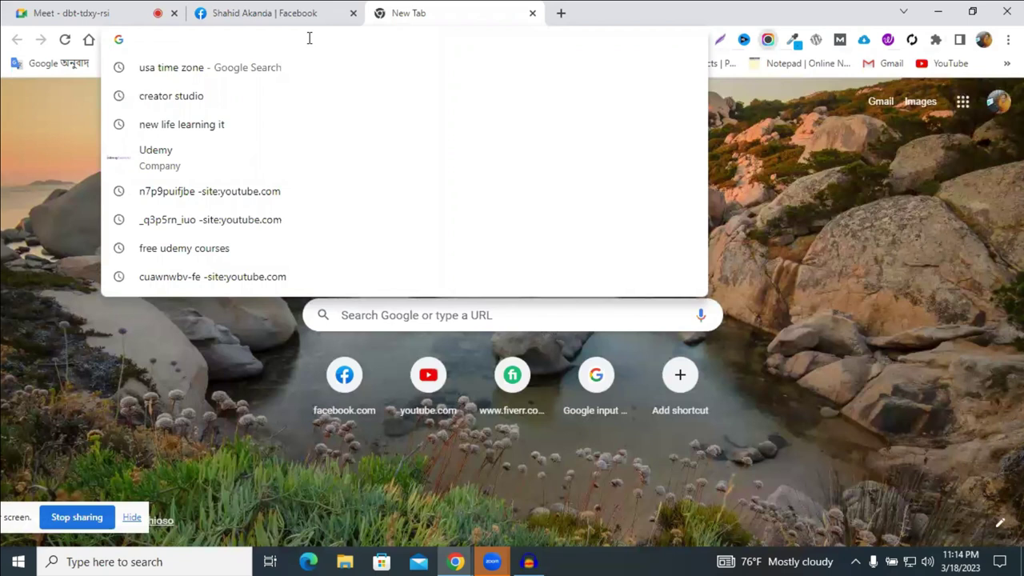
key("alt+shift+a")
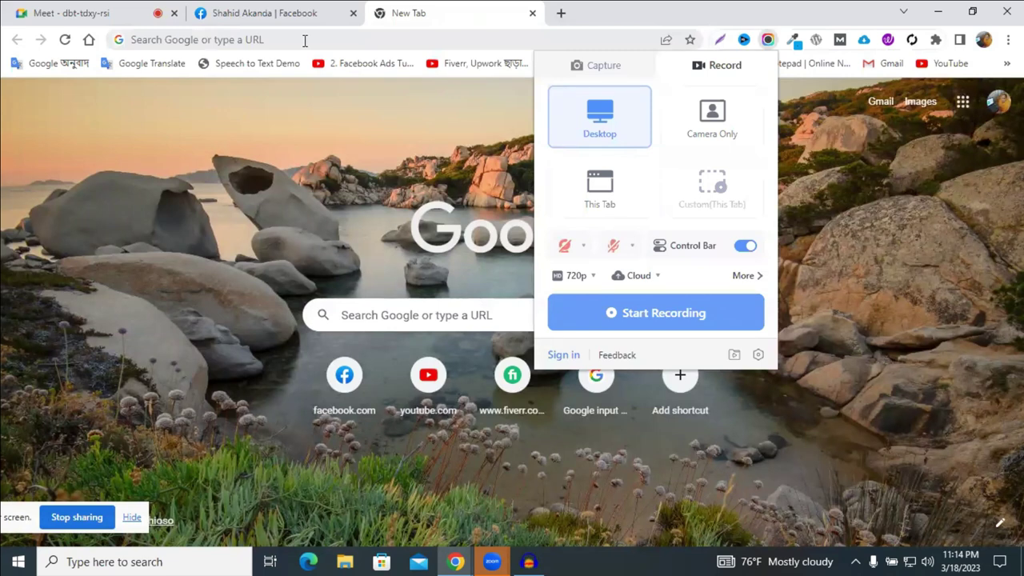
left_click(305, 40)
type("p")
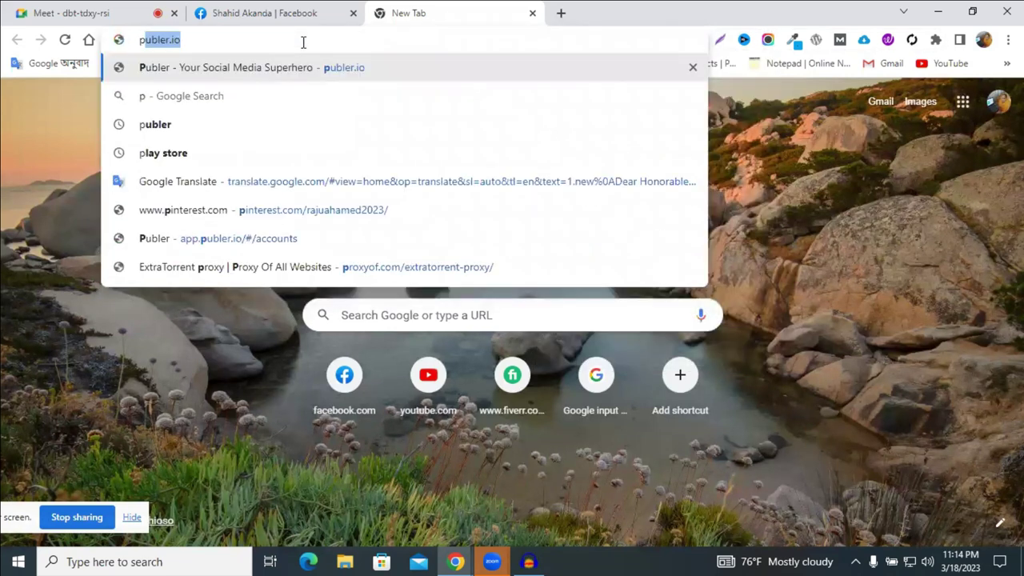
type("u")
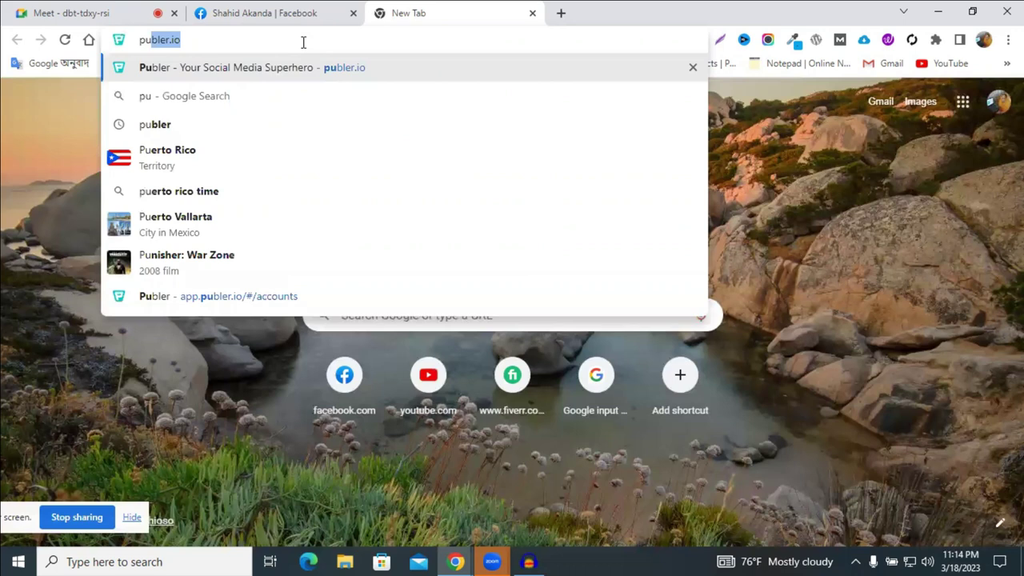
key("Return")
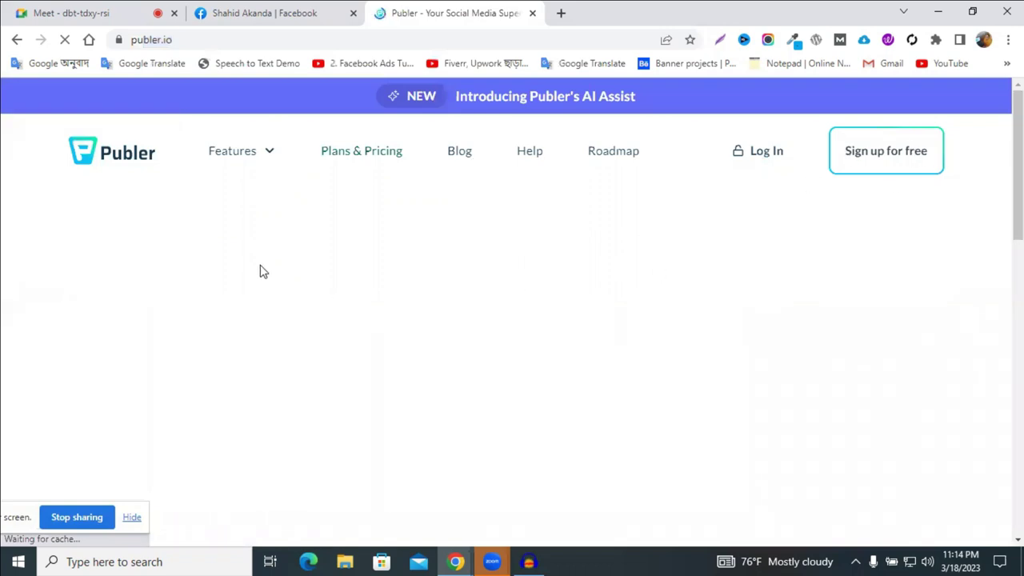
scroll(384, 297, "down", 2)
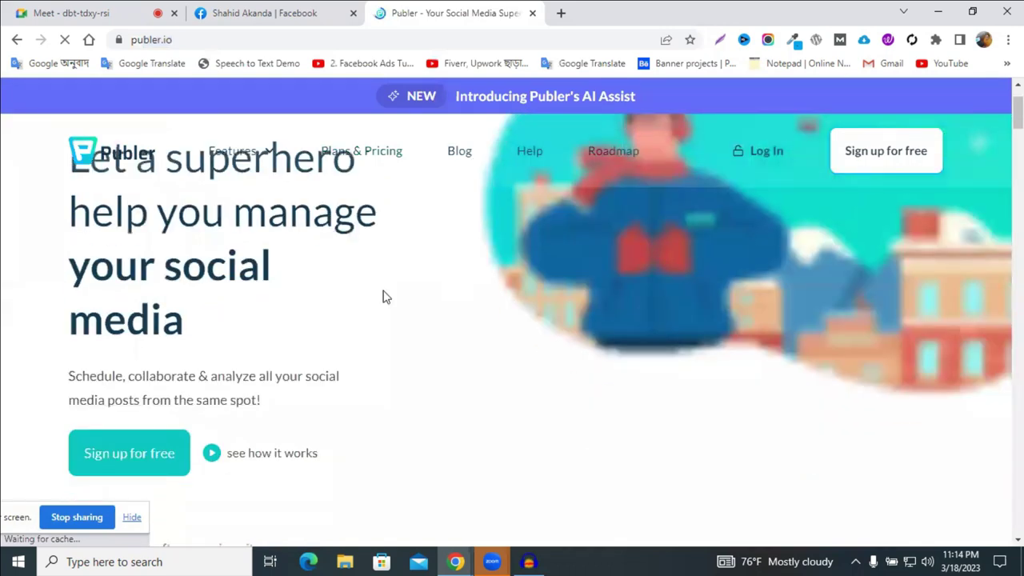
scroll(423, 301, "up", 2)
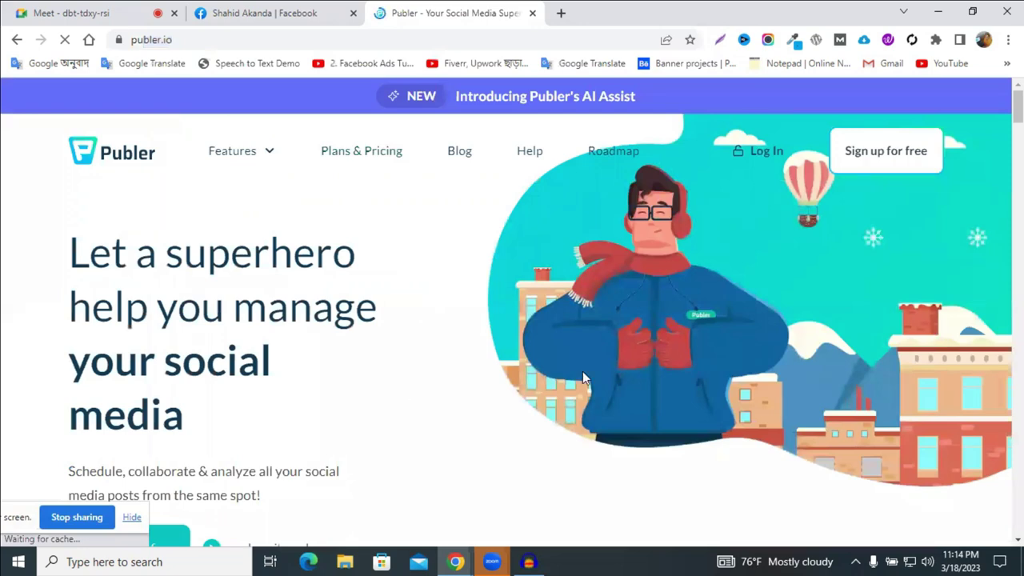
scroll(439, 305, "down", 3)
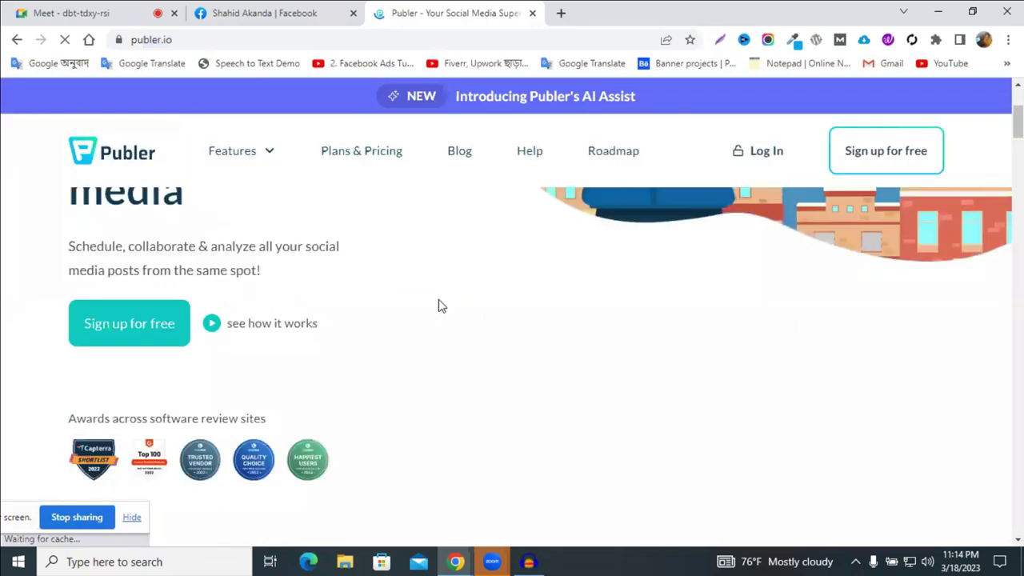
scroll(439, 305, "up", 3)
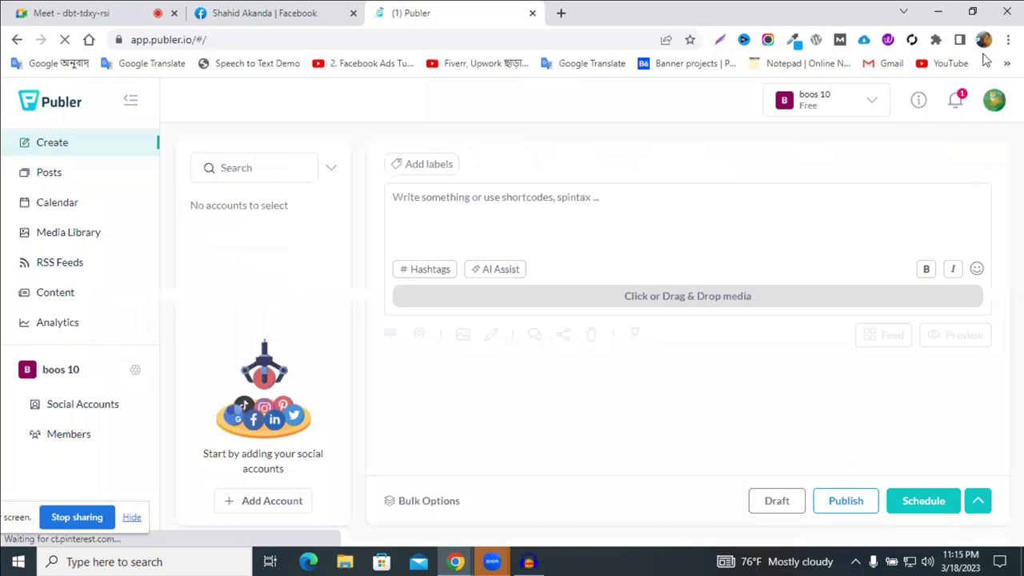
View Publer's notifications and the social accounts of the boos 10 workspace, and return to the post creation page
left_click(954, 105)
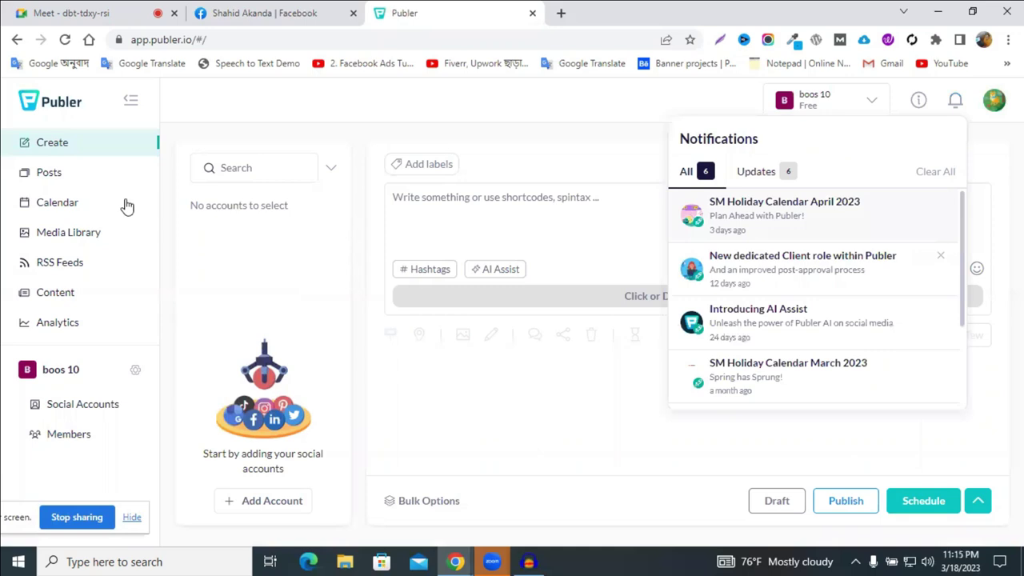
left_click(74, 411)
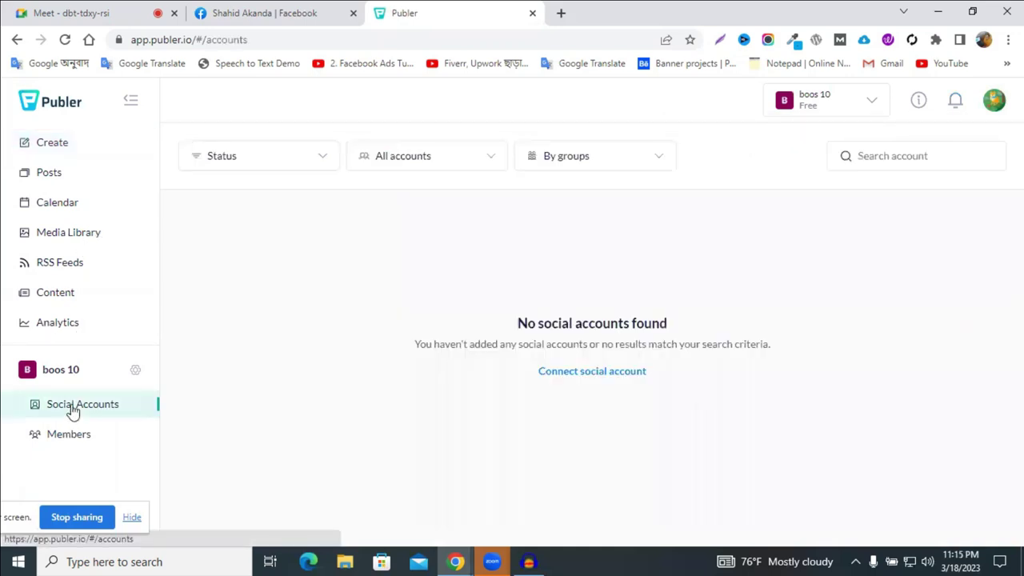
left_click(63, 112)
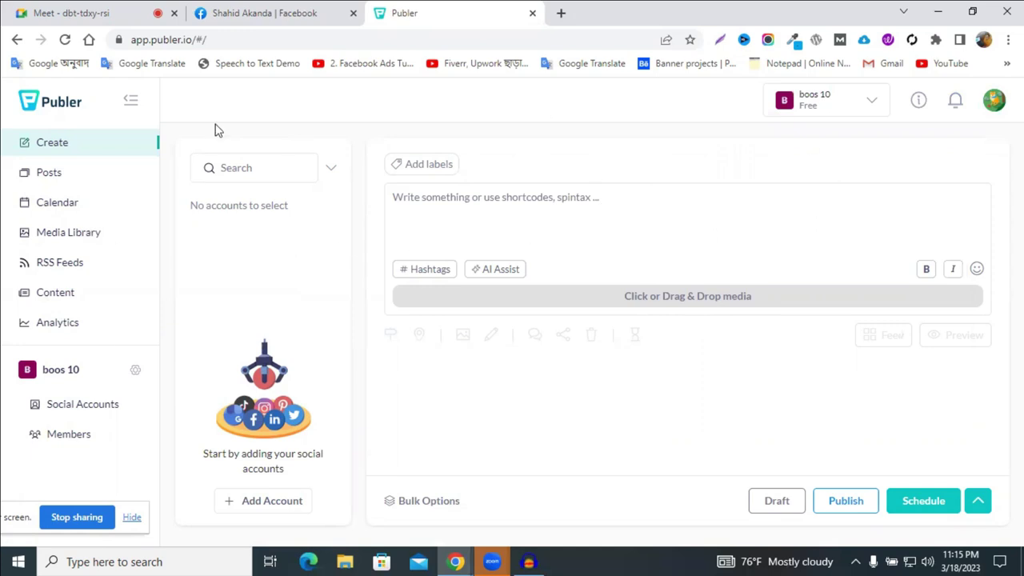
Start connecting a social account to the boos 10 workspace, choosing Facebook and the Page type
left_click(92, 408)
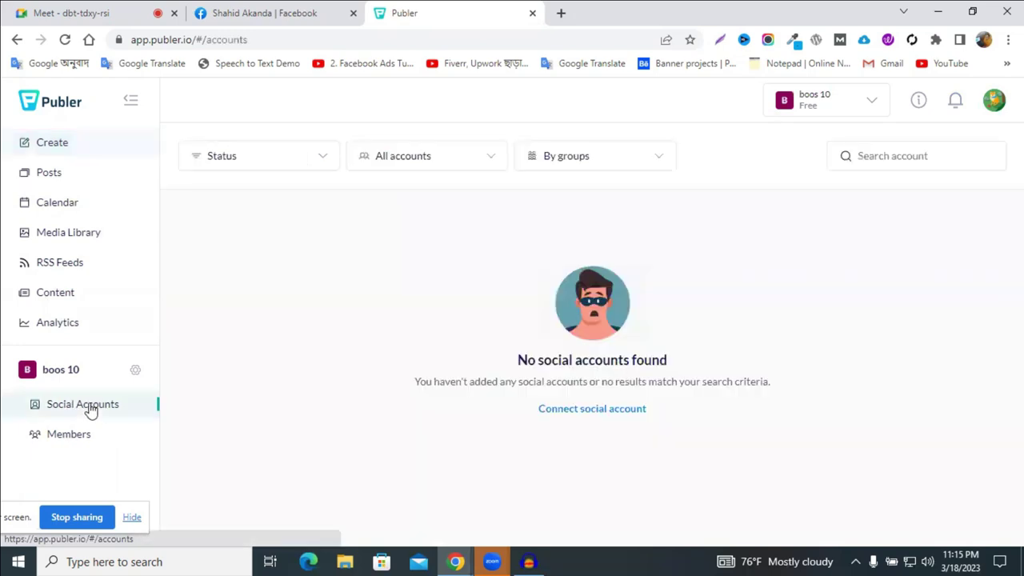
left_click(602, 411)
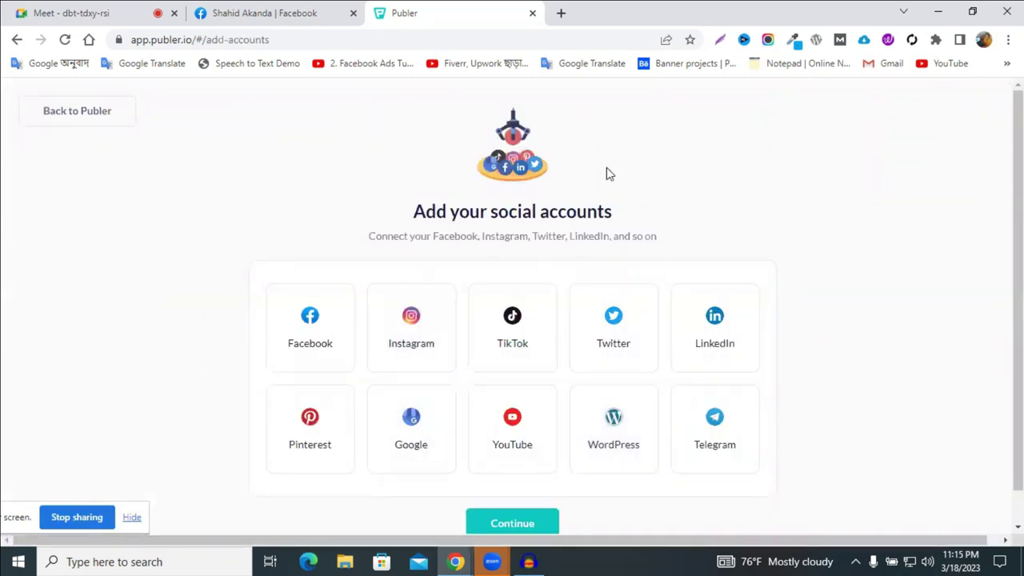
double_click(312, 336)
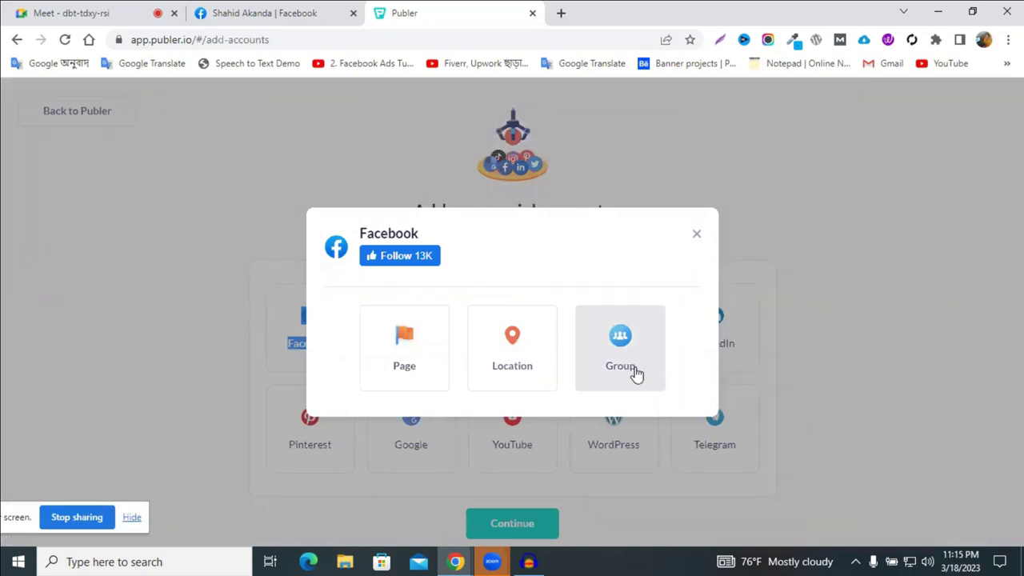
left_click(405, 365)
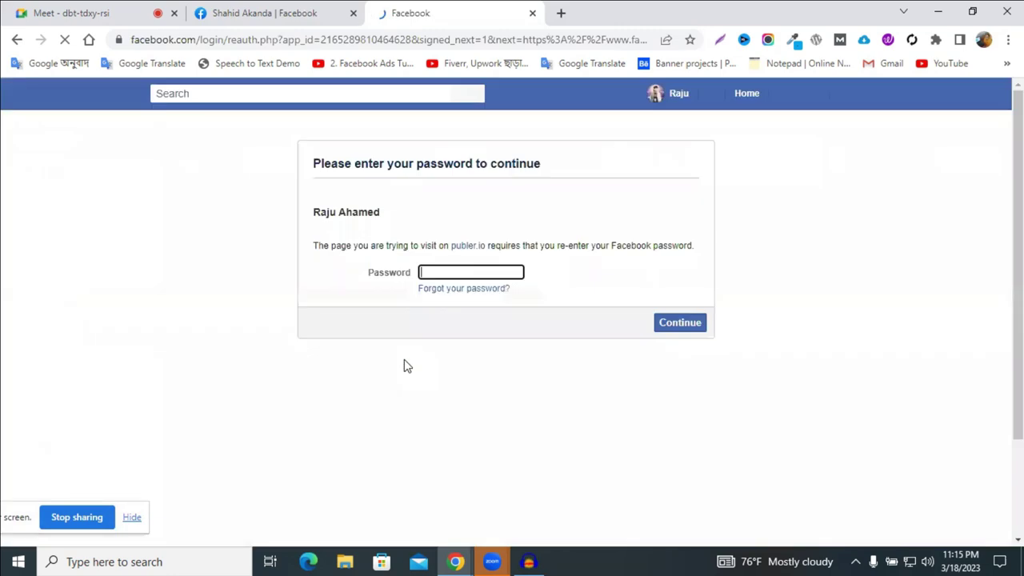
Re-enter the Facebook account password to continue to the publer.io authorization
left_click(441, 270)
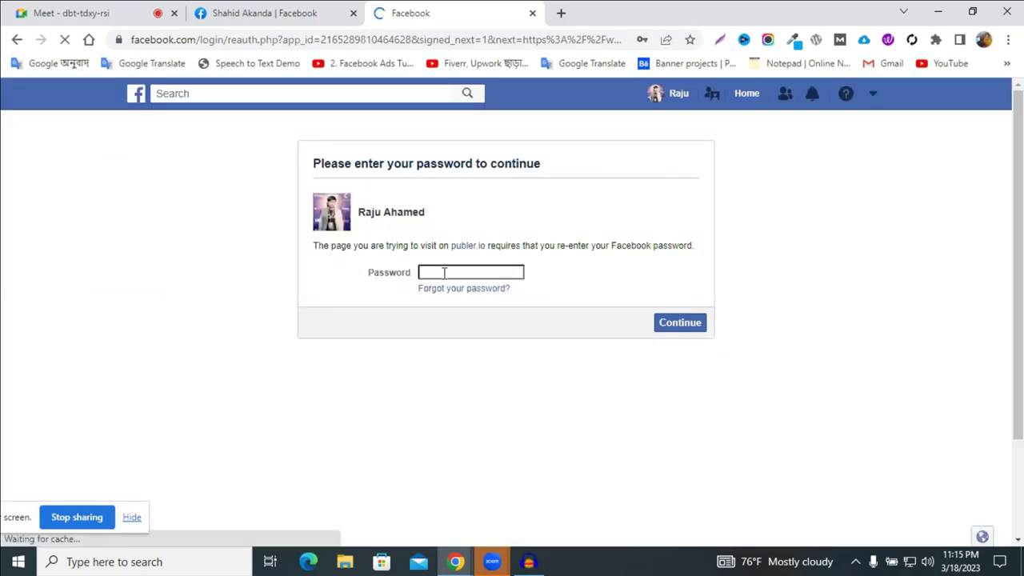
left_click(605, 286)
left_click(677, 323)
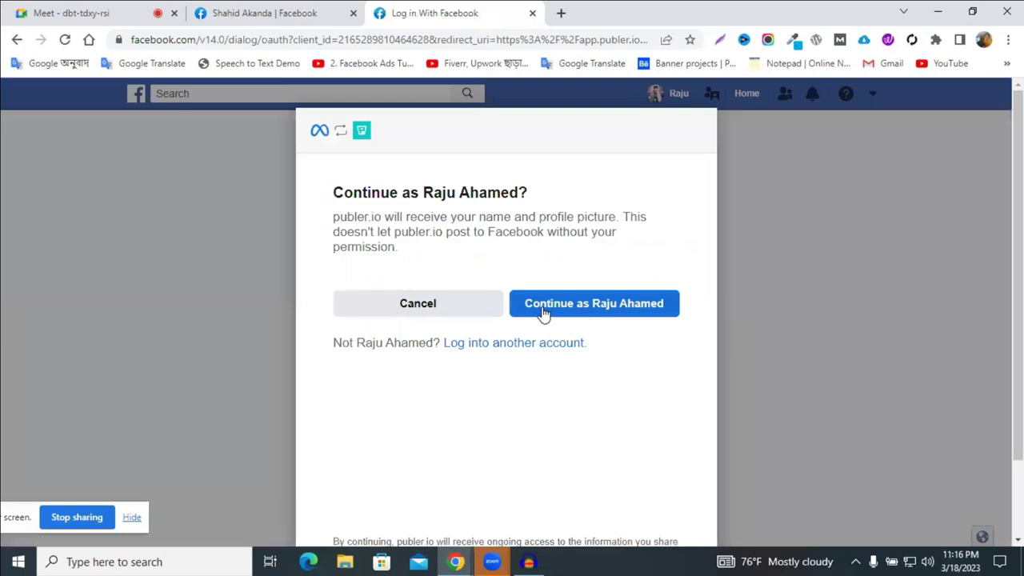
Continue with the signed-in Facebook profile and select the 5-Minute Vlogs page for use with publer.io
left_click(627, 293)
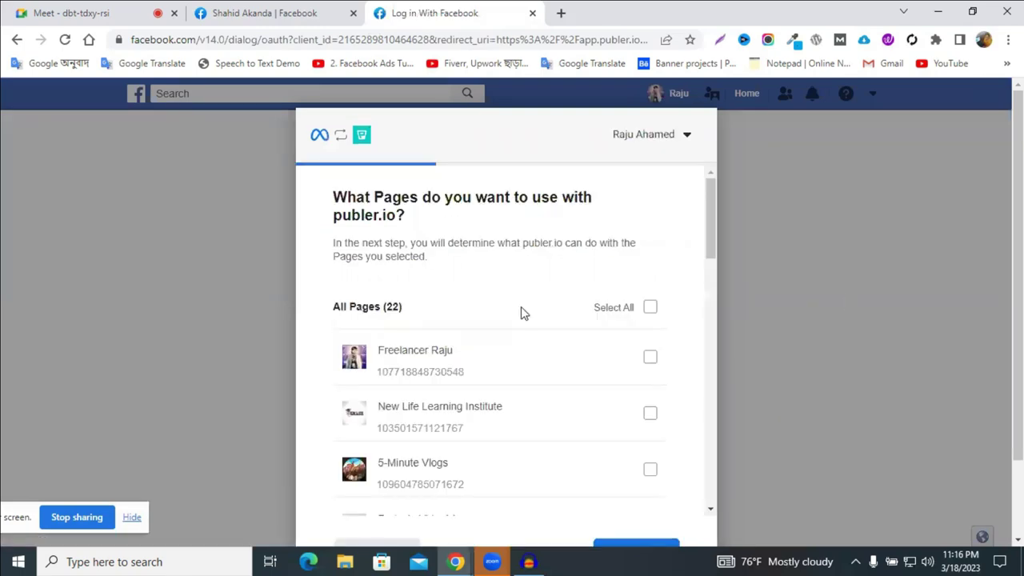
scroll(480, 274, "down", 1)
scroll(384, 320, "down", 1)
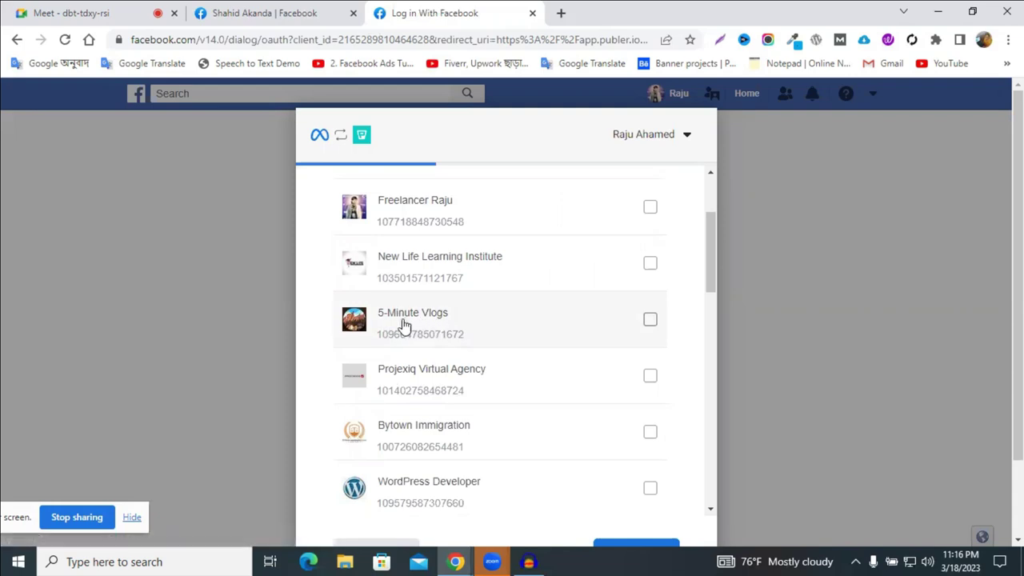
left_click(484, 328)
scroll(664, 352, "down", 5)
scroll(661, 483, "down", 2)
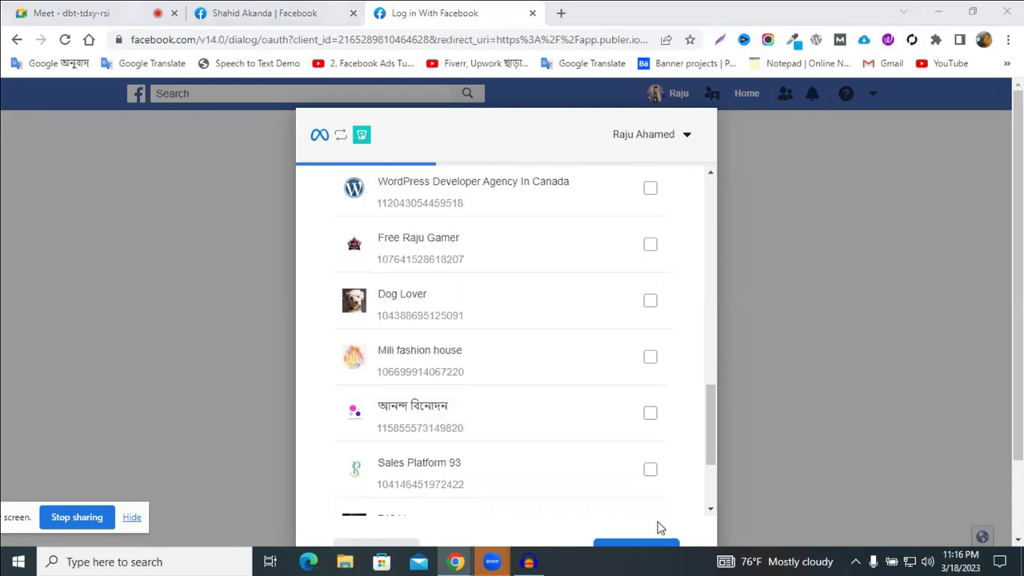
left_click(725, 504)
scroll(678, 492, "down", 1)
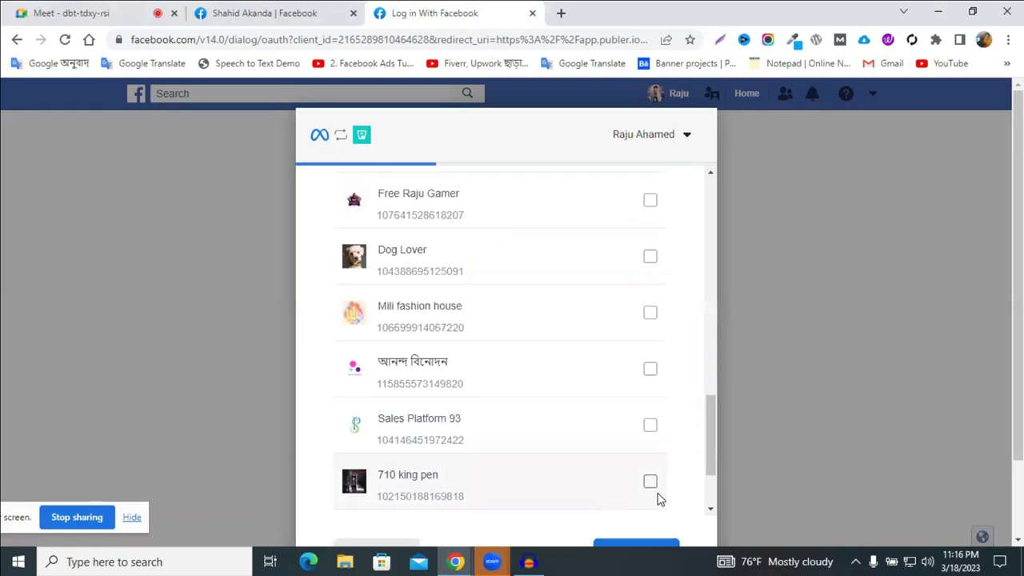
Reduce the browser zoom to 80% and link publer.io to Facebook, allowing all requested permissions for the 5-Minute Vlogs page
key("ctrl+minus")
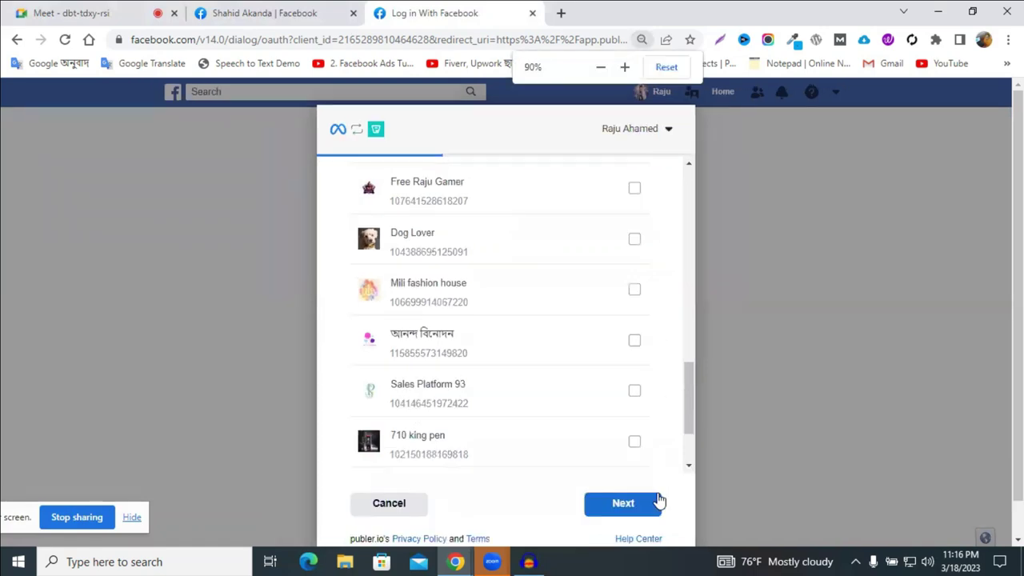
scroll(461, 429, "down", 1)
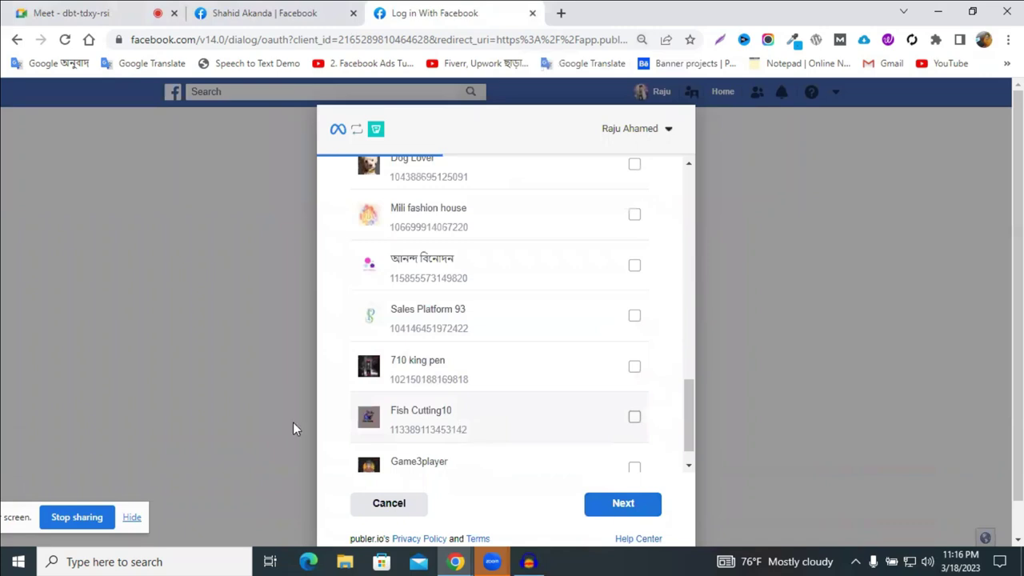
left_click(1008, 39)
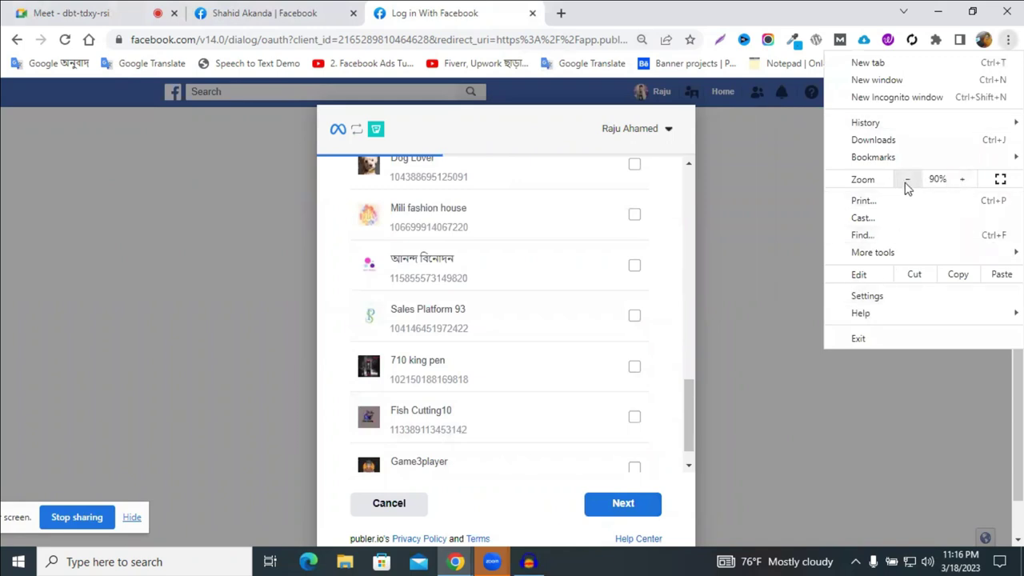
left_click(963, 180)
left_click(907, 181)
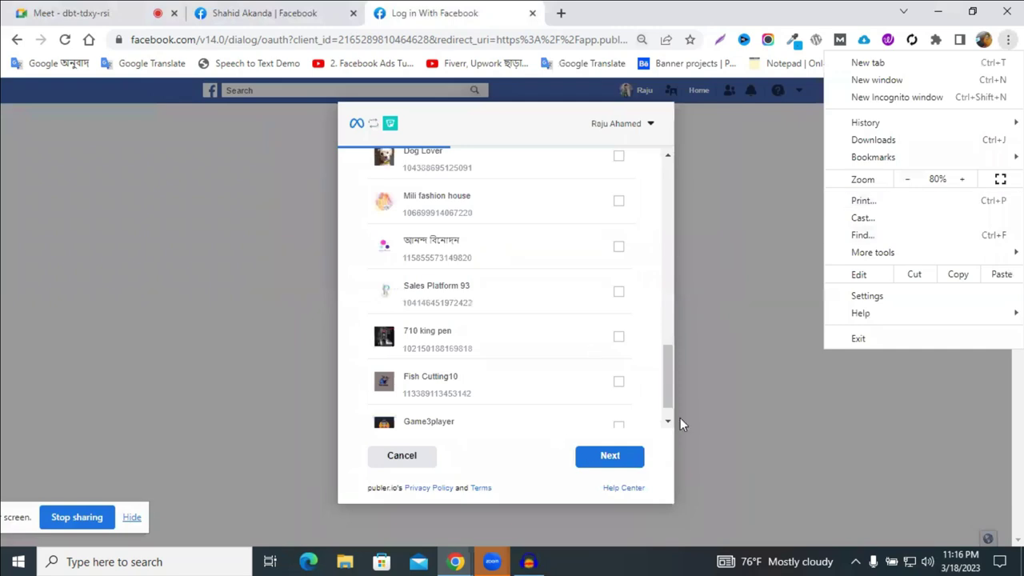
left_click(607, 462)
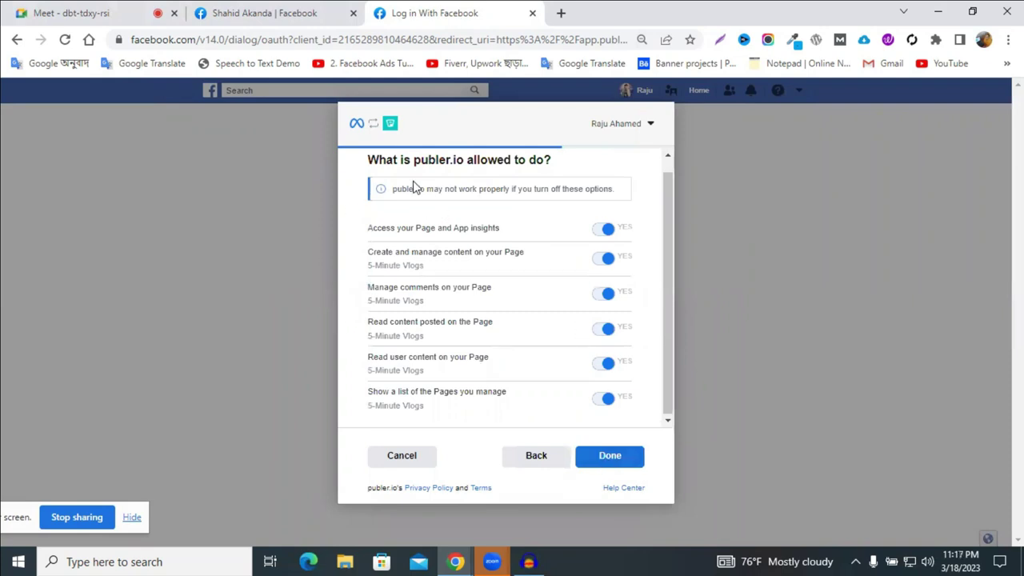
left_click(615, 457)
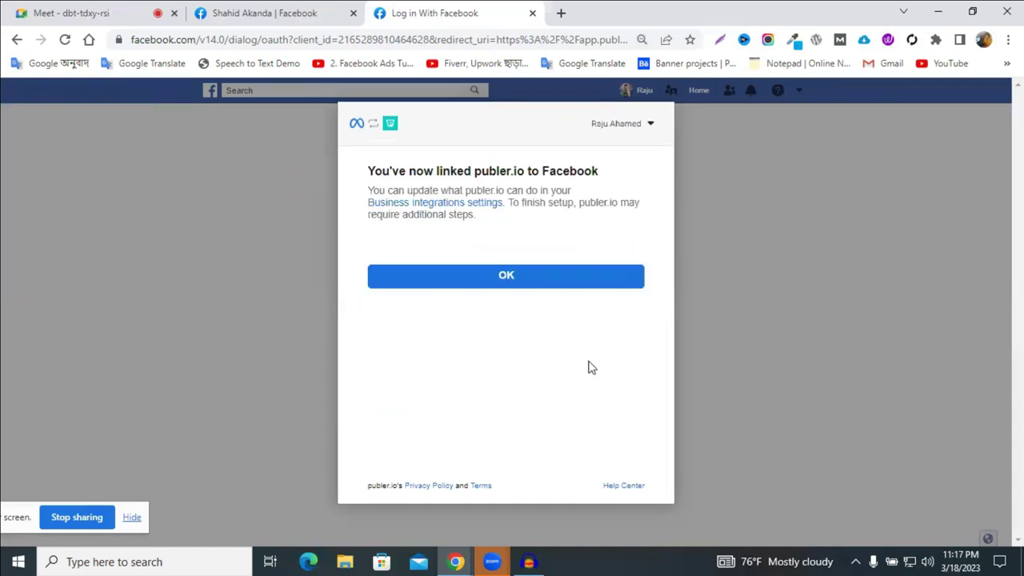
left_click(501, 277)
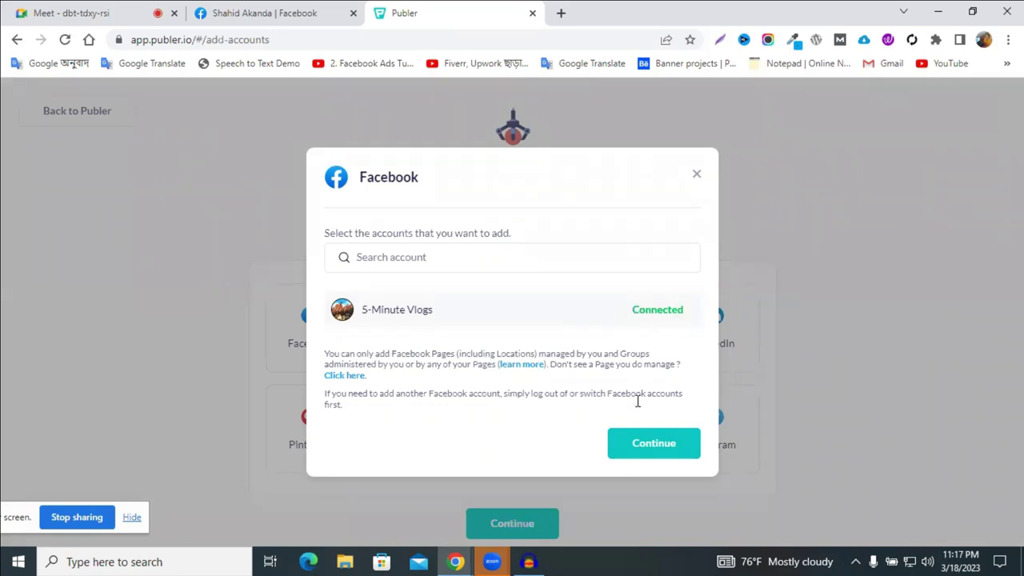
Finish adding the 5-Minute Vlogs page in Publer and review the social accounts of the boos 10 workspace
left_click(662, 454)
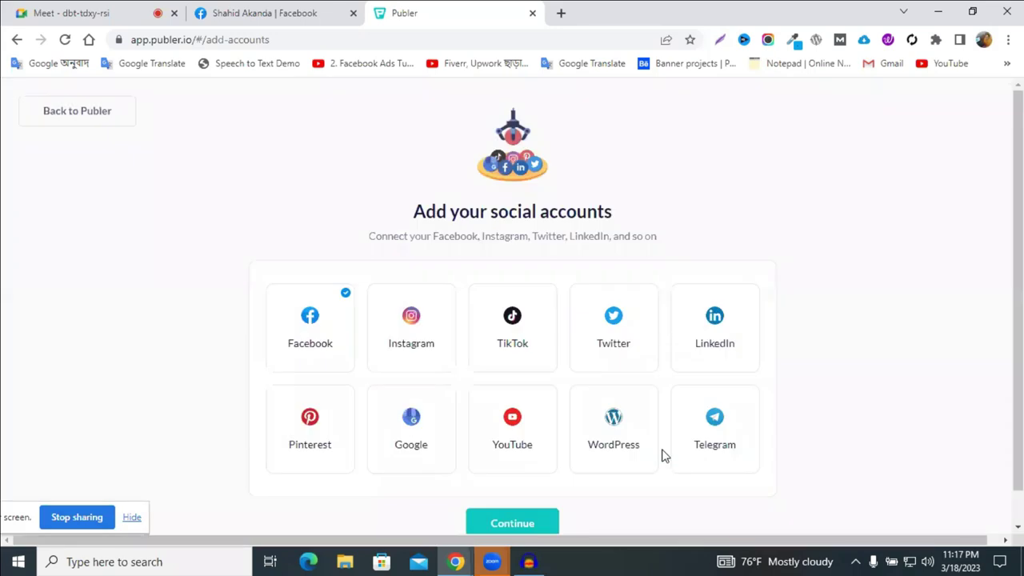
left_click(65, 120)
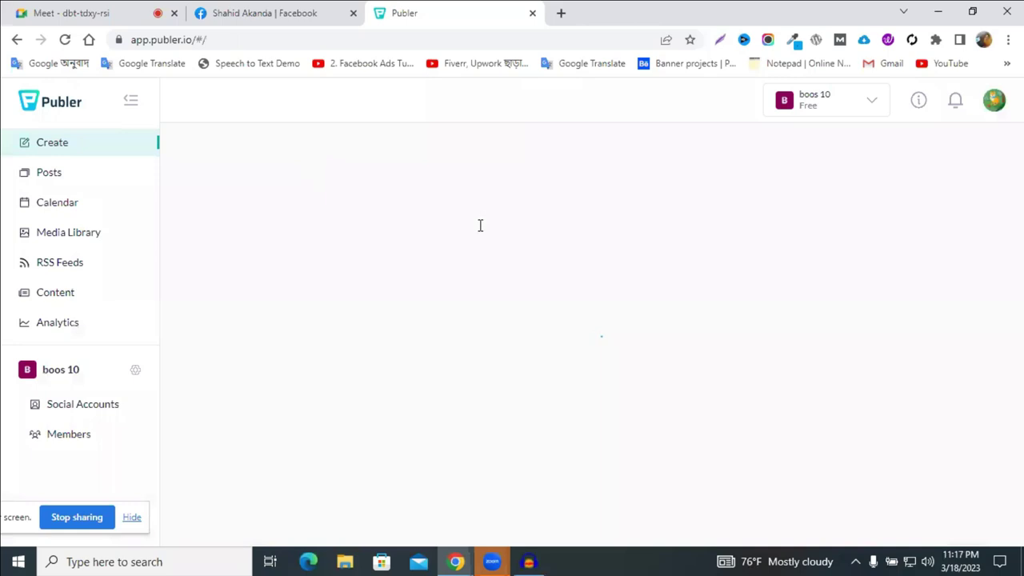
left_click(61, 414)
scroll(625, 287, "down", 2)
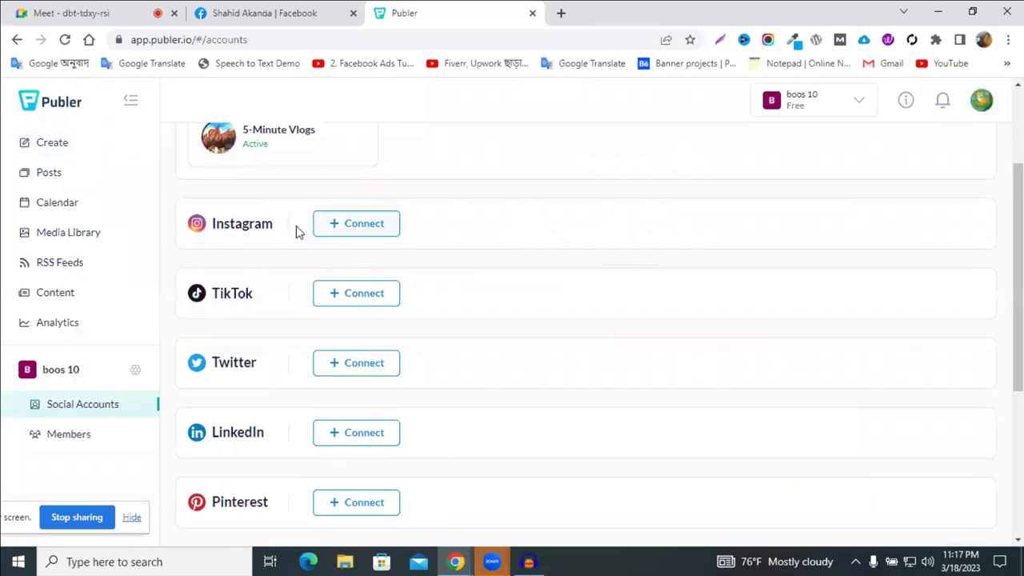
scroll(297, 239, "up", 1)
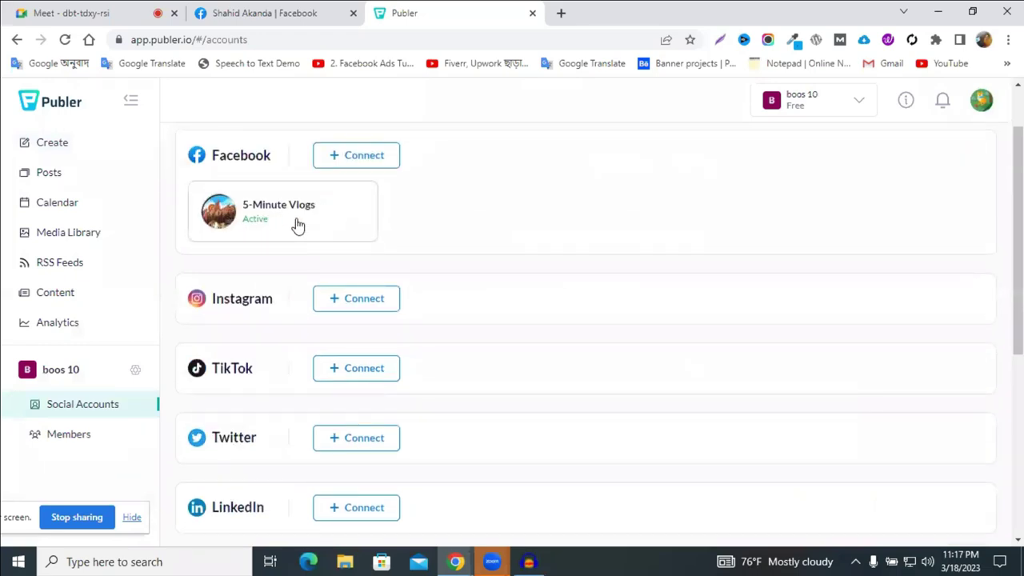
Start connecting an Instagram Business account to the workspace and re-enter the Facebook account password
left_click(355, 305)
left_click(512, 336)
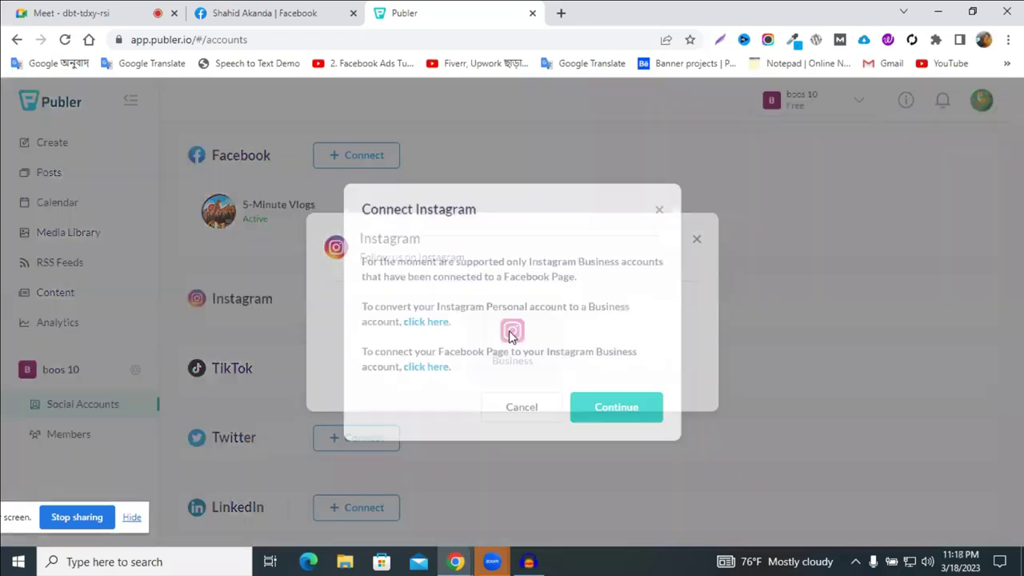
left_click(610, 410)
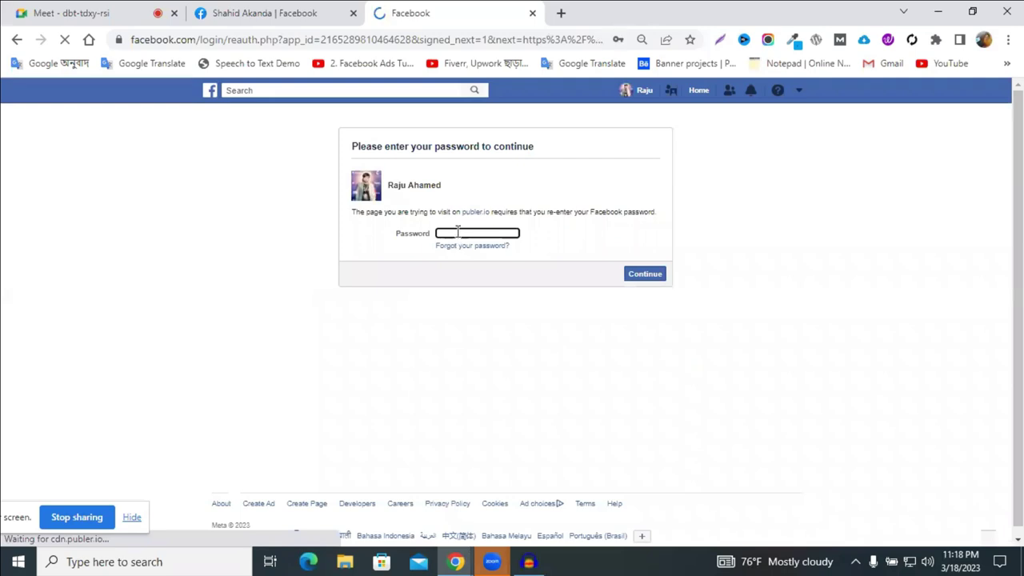
left_click(452, 233)
left_click(570, 243)
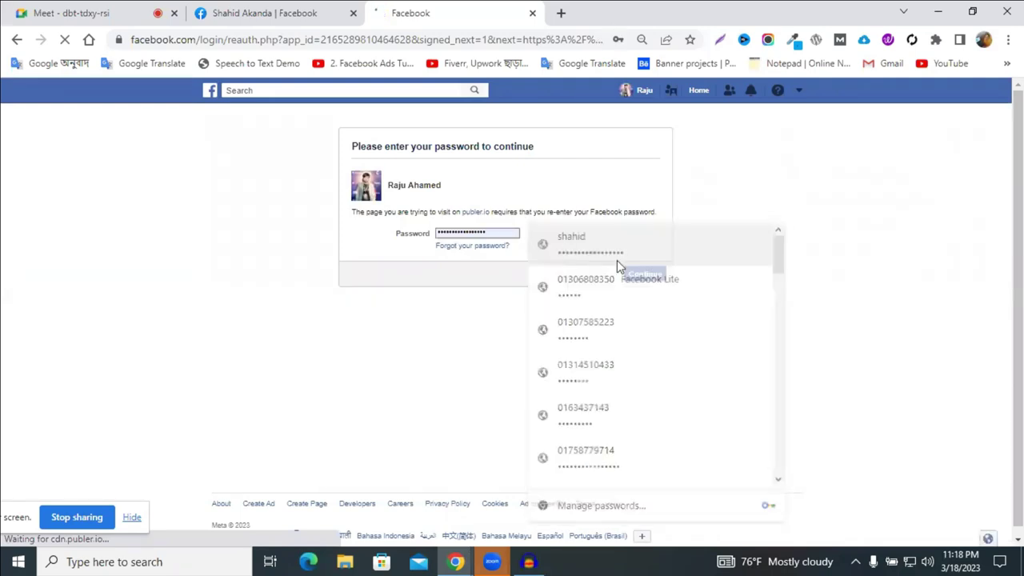
left_click(640, 276)
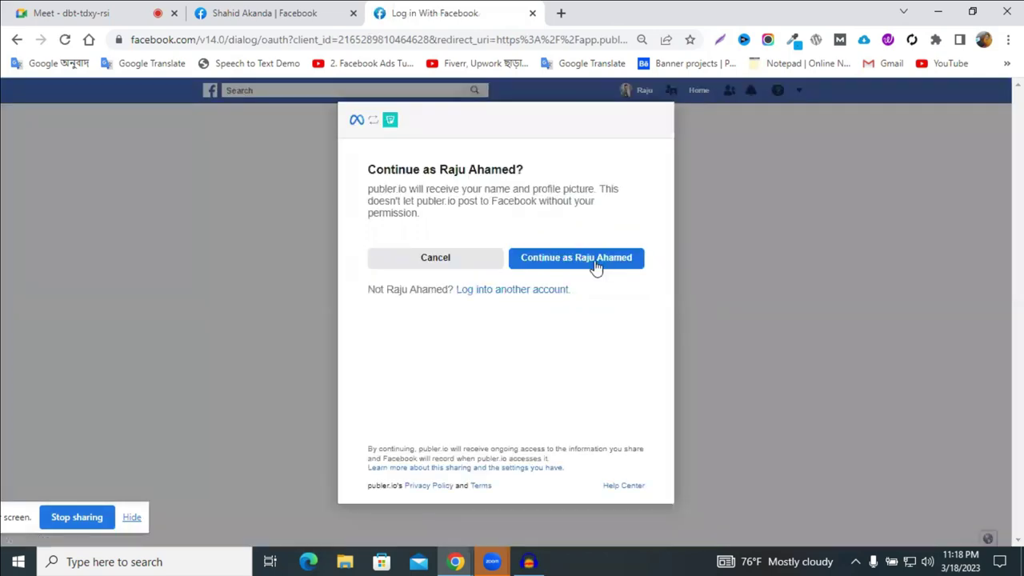
Try to add the digitalmarketingexpert02 Instagram Business account to Publer, authorizing it together with the 5-Minute Vlogs page
left_click(596, 268)
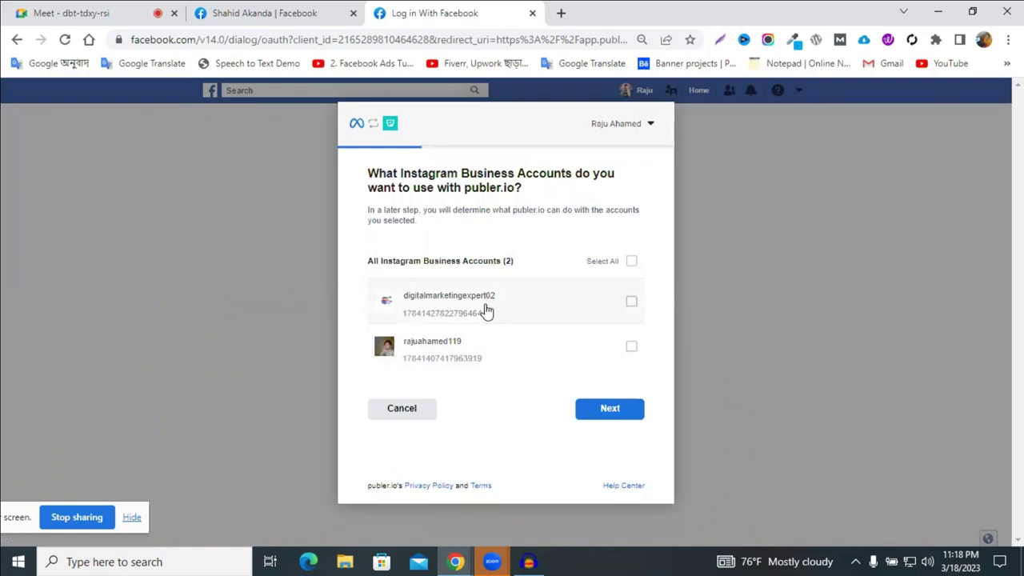
left_click(489, 307)
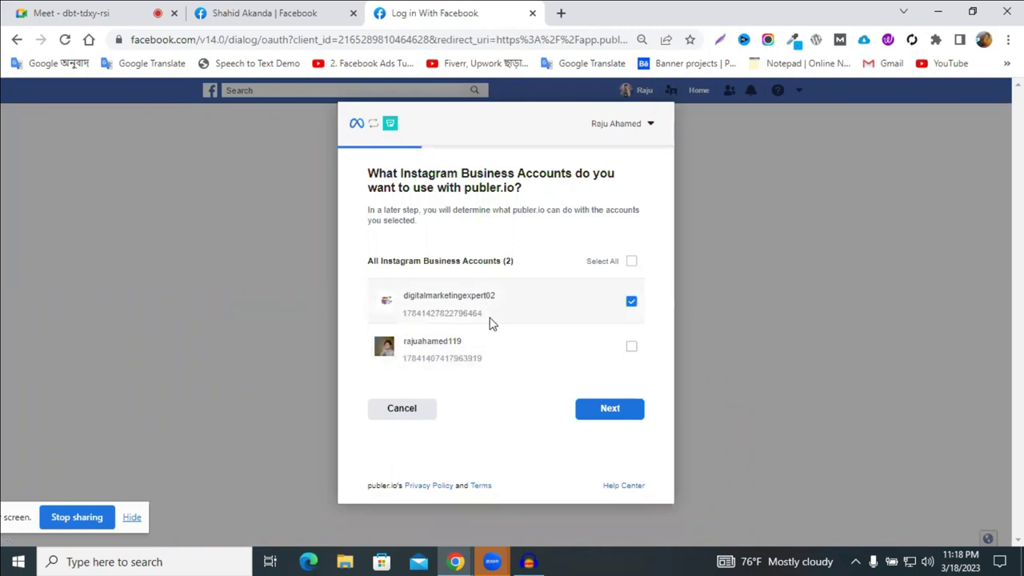
left_click(589, 411)
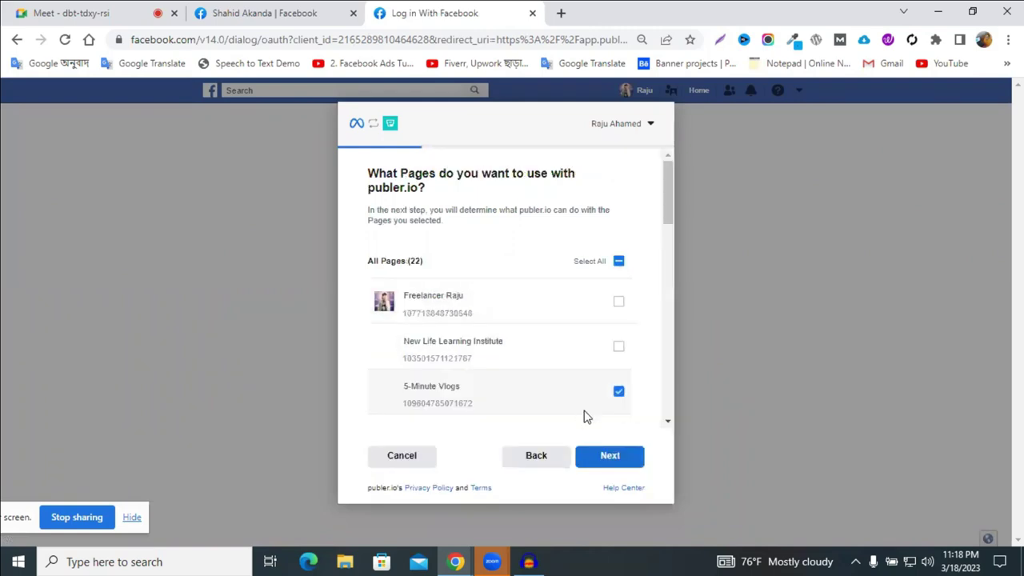
left_click(595, 456)
left_click(594, 454)
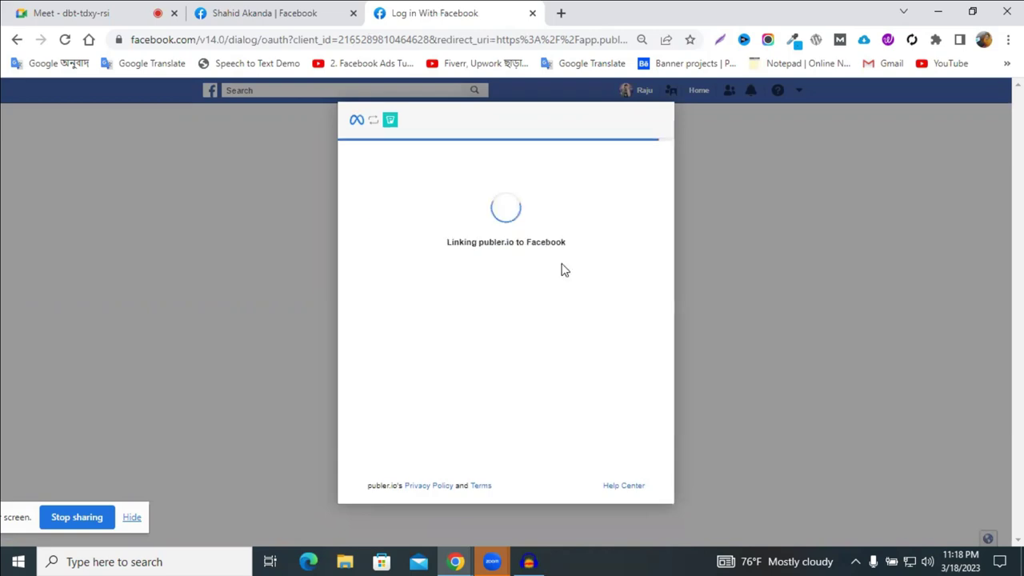
left_click(620, 288)
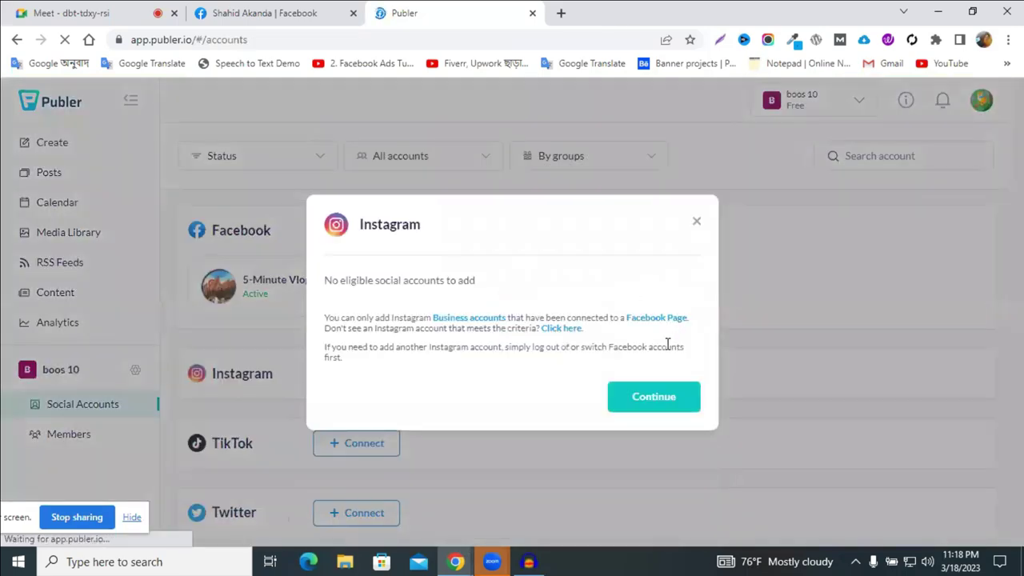
left_click(652, 398)
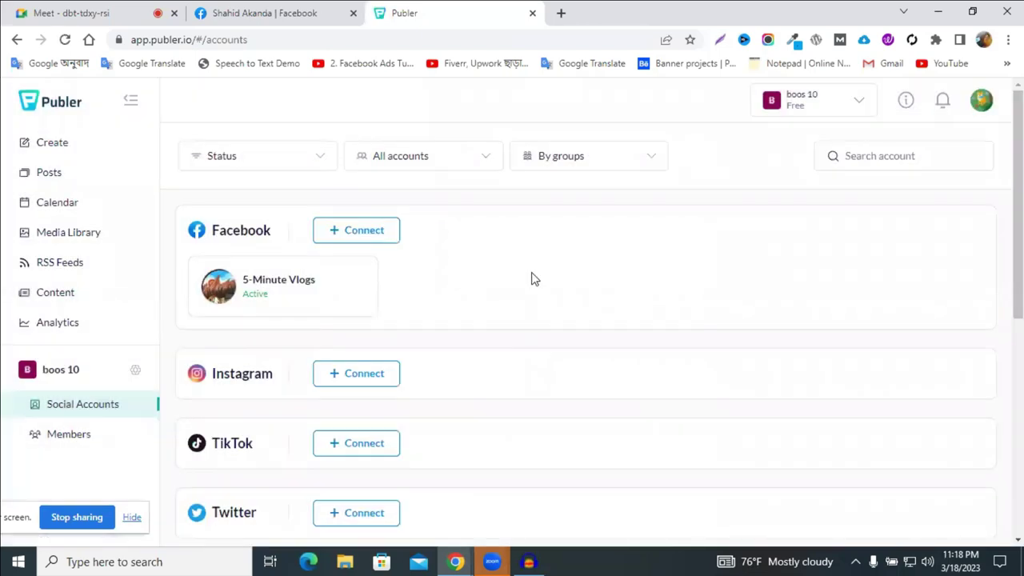
Reload Publer's social accounts page and check the listed connections
right_click(596, 316)
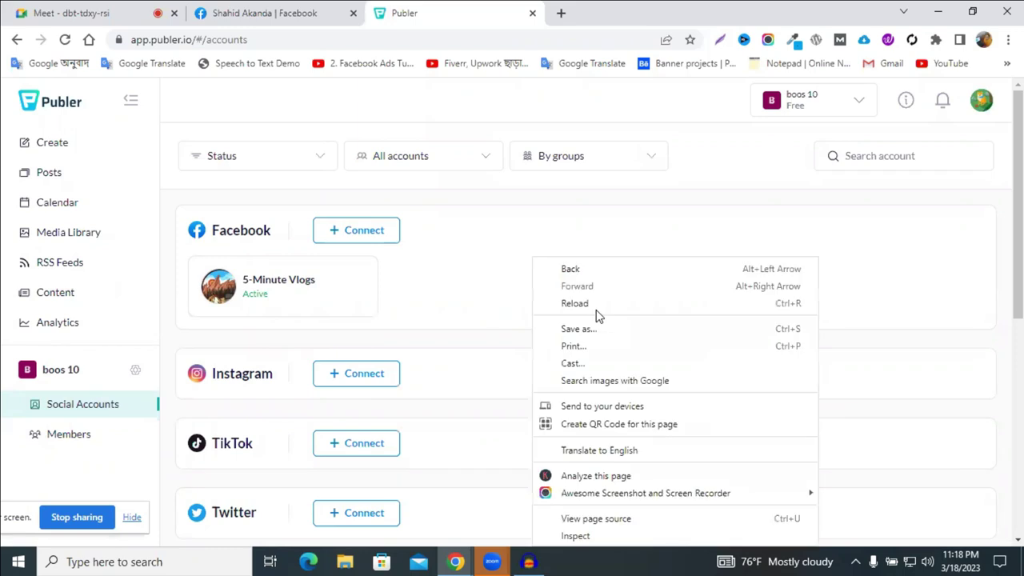
left_click(575, 303)
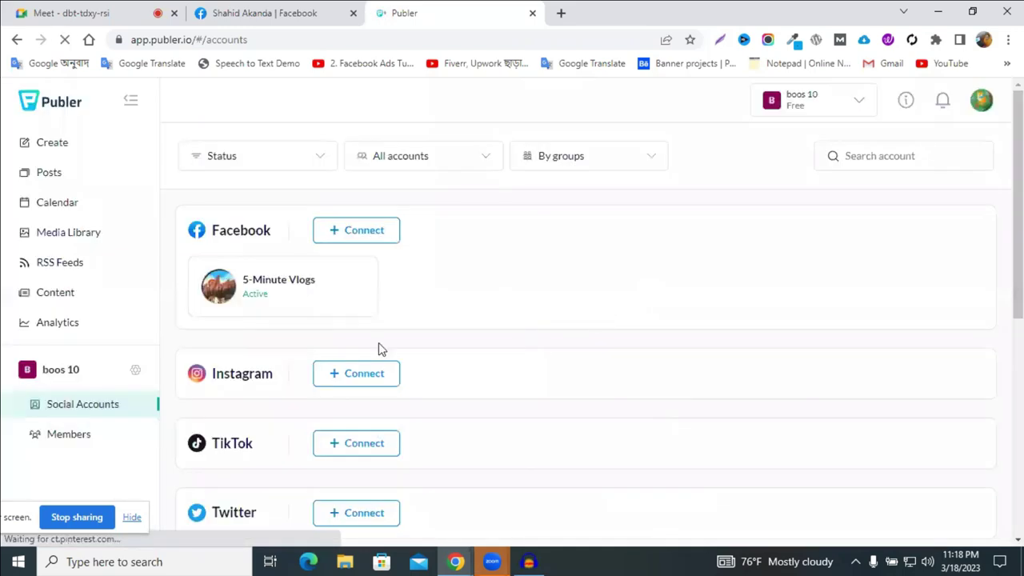
scroll(487, 359, "down", 1)
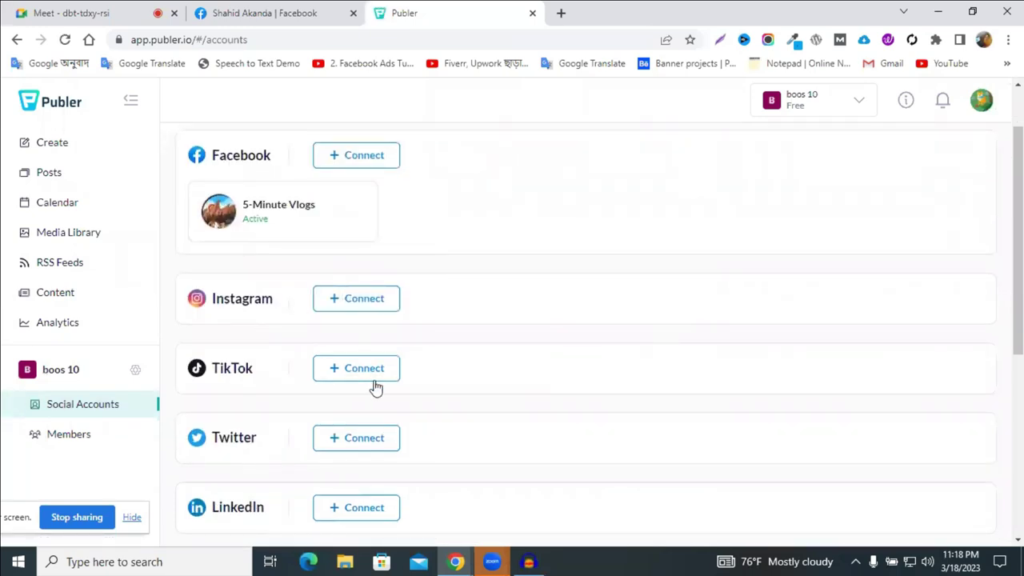
Open instagram.com in a new browser tab and go to the signed-in account's profile
left_click(560, 14)
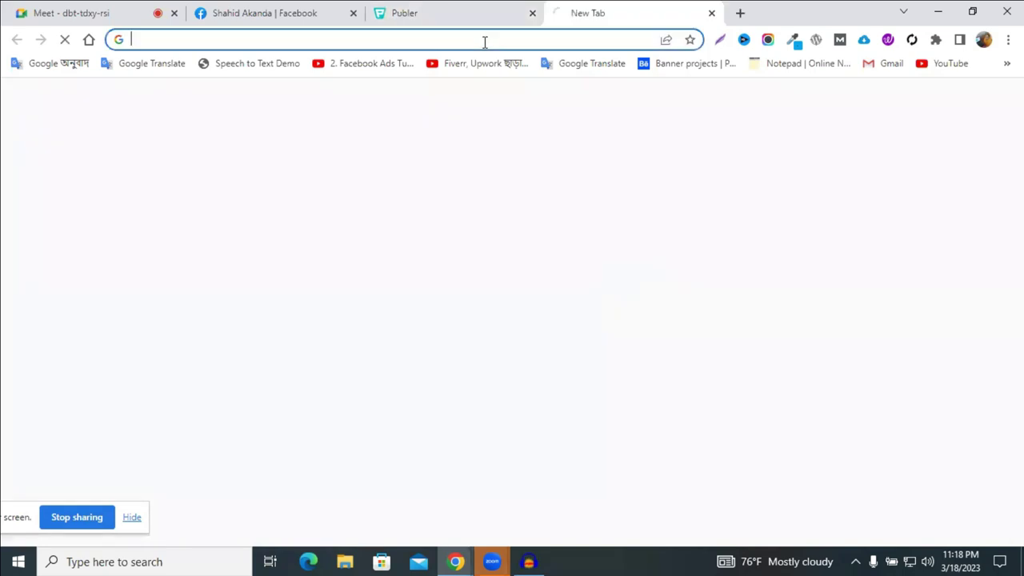
left_click(484, 41)
type("instagram.com")
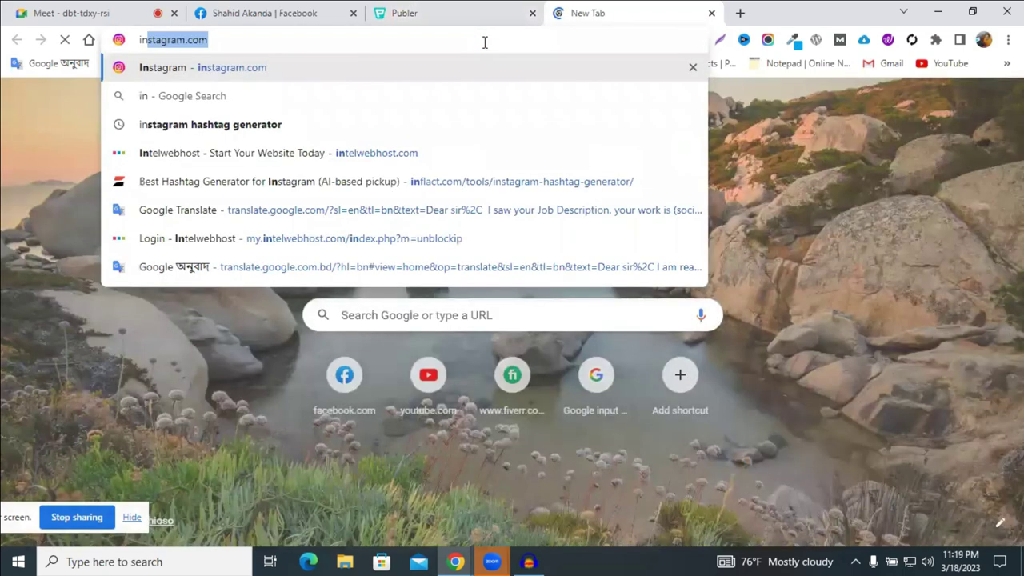
key("Return")
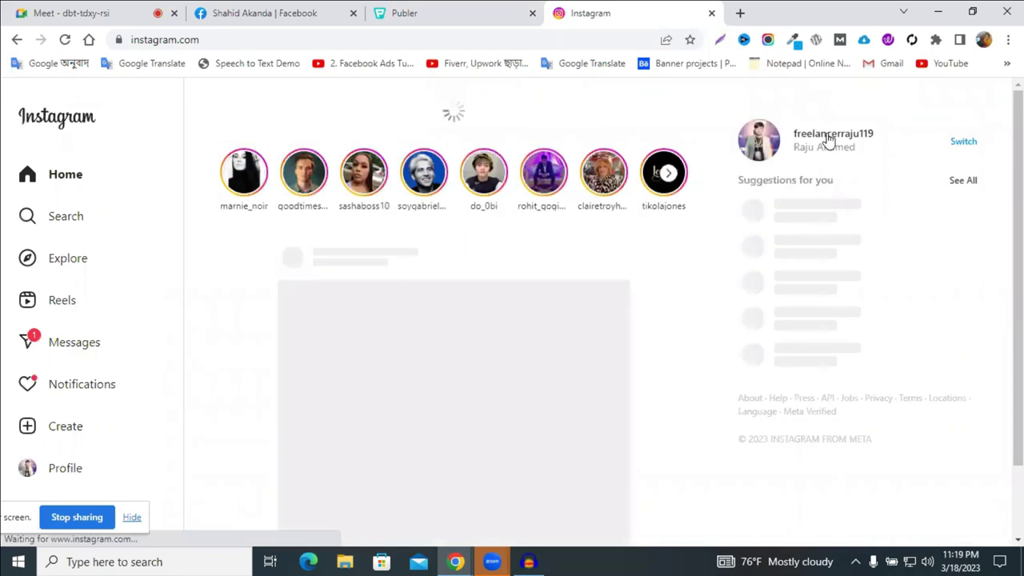
left_click(830, 139)
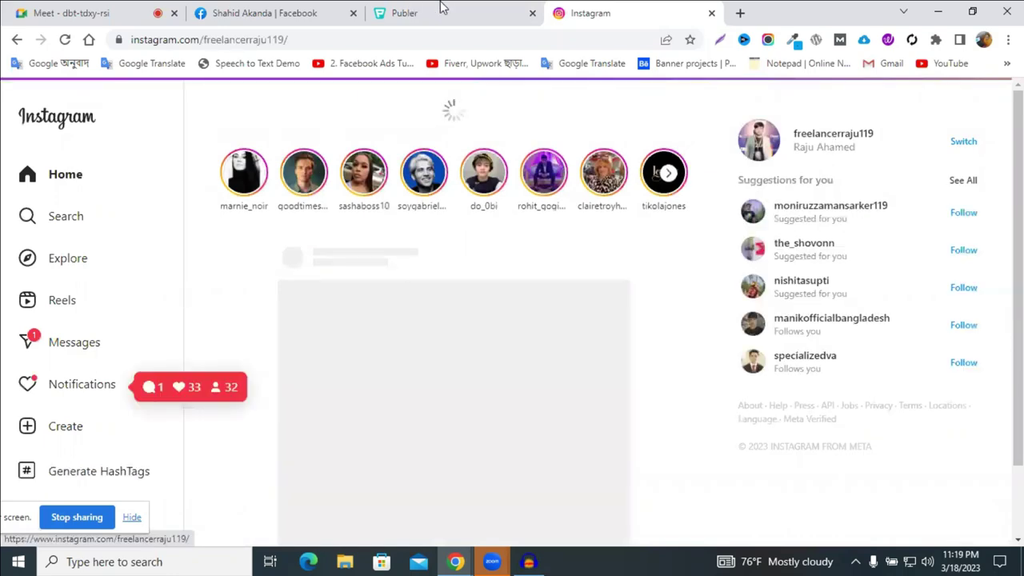
left_click(440, 12)
left_click(357, 301)
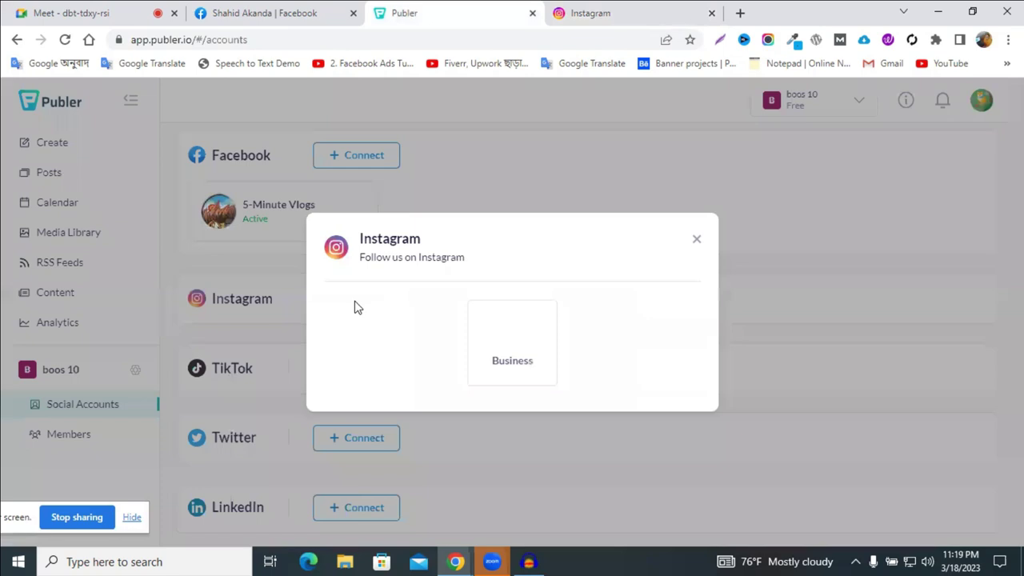
left_click(532, 349)
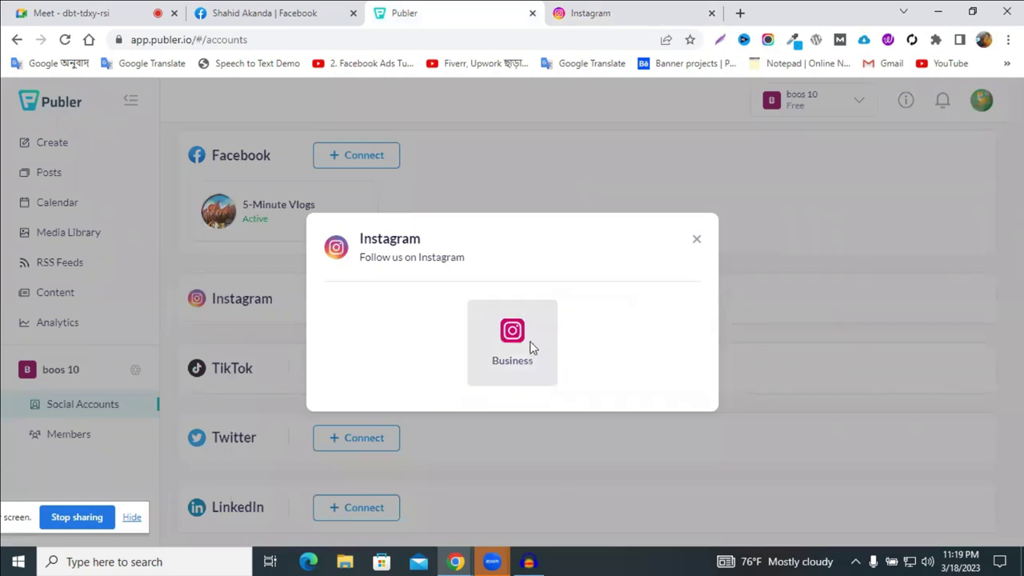
left_click(603, 410)
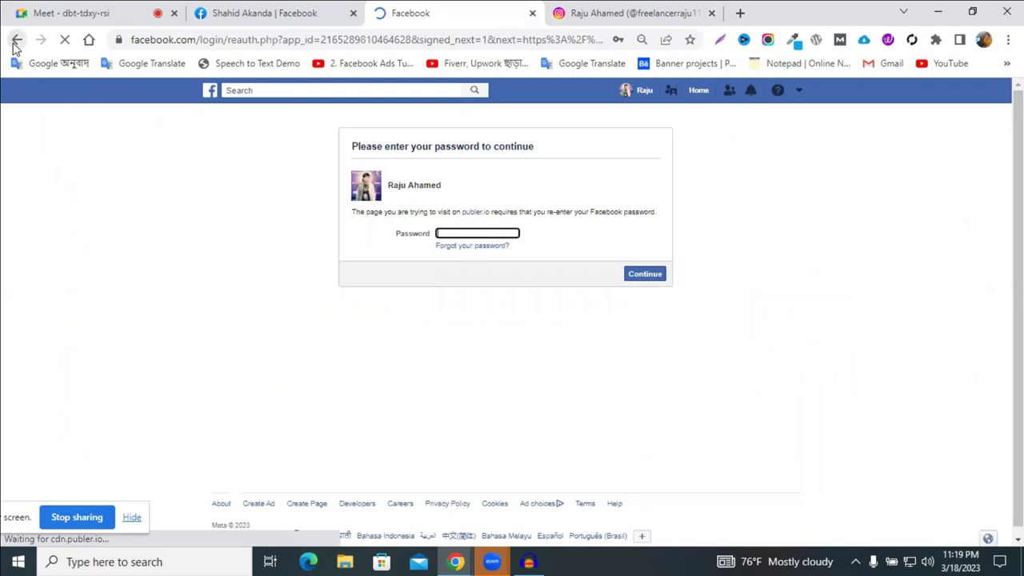
left_click(16, 40)
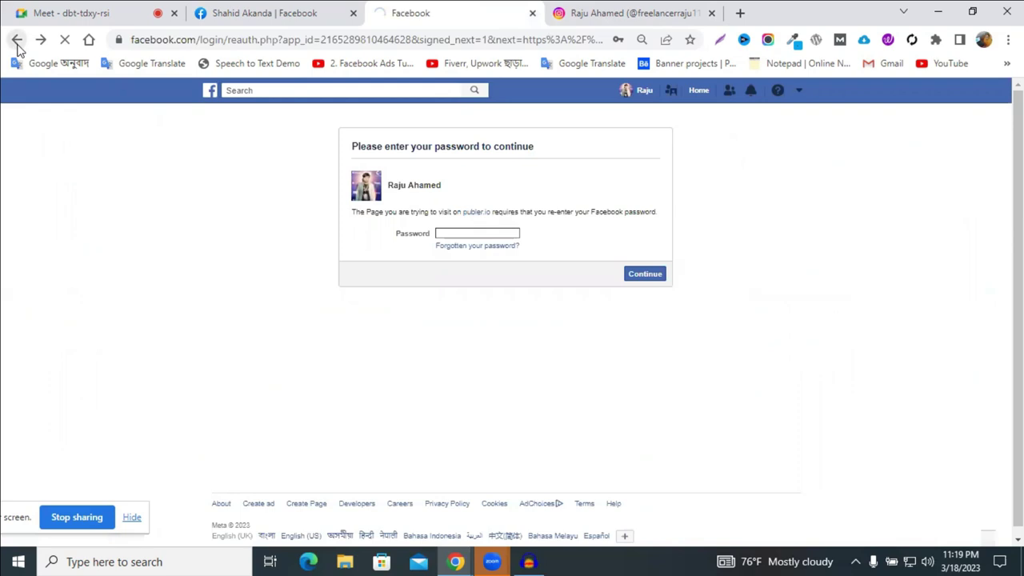
left_click(16, 41)
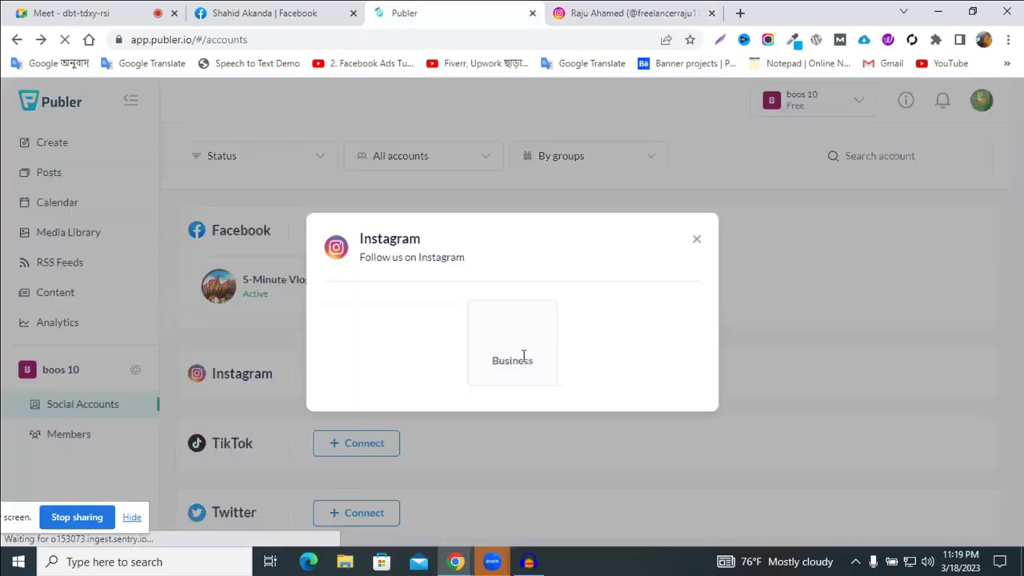
Check the Instagram help article on converting to a business account from Publer's Connect Instagram dialog and its related article on switching back to personal
left_click(522, 360)
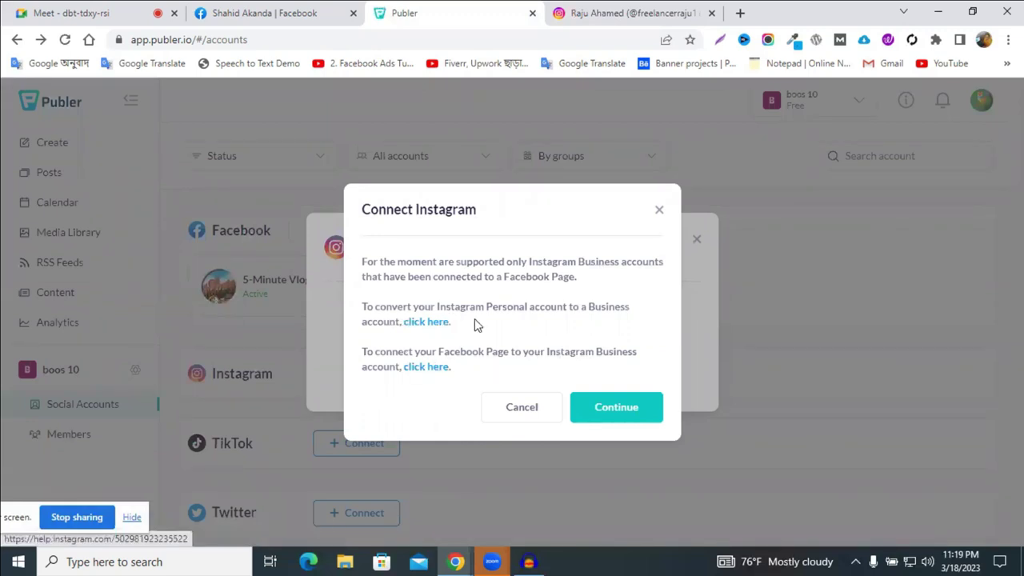
left_click(425, 328)
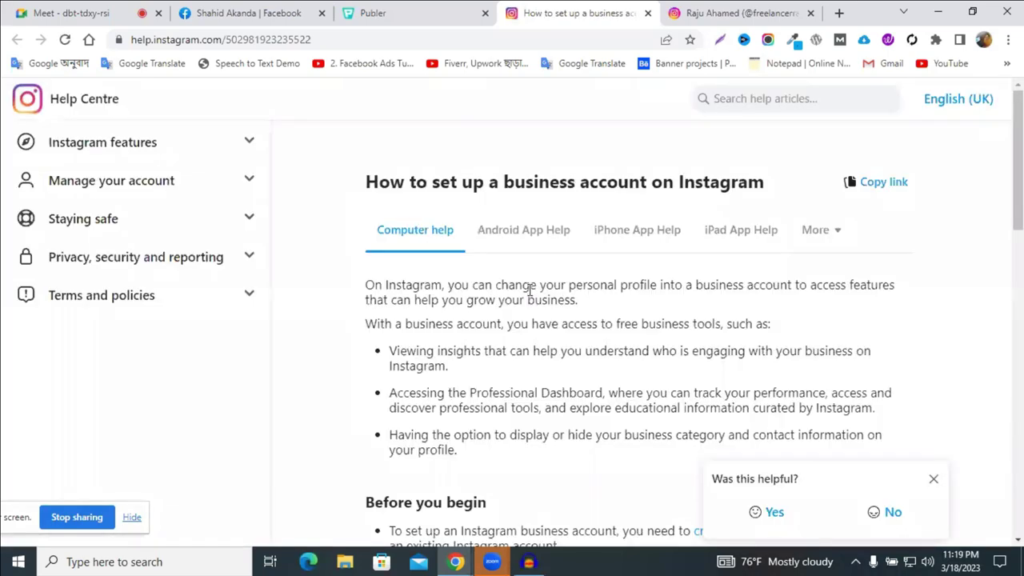
left_click(412, 8)
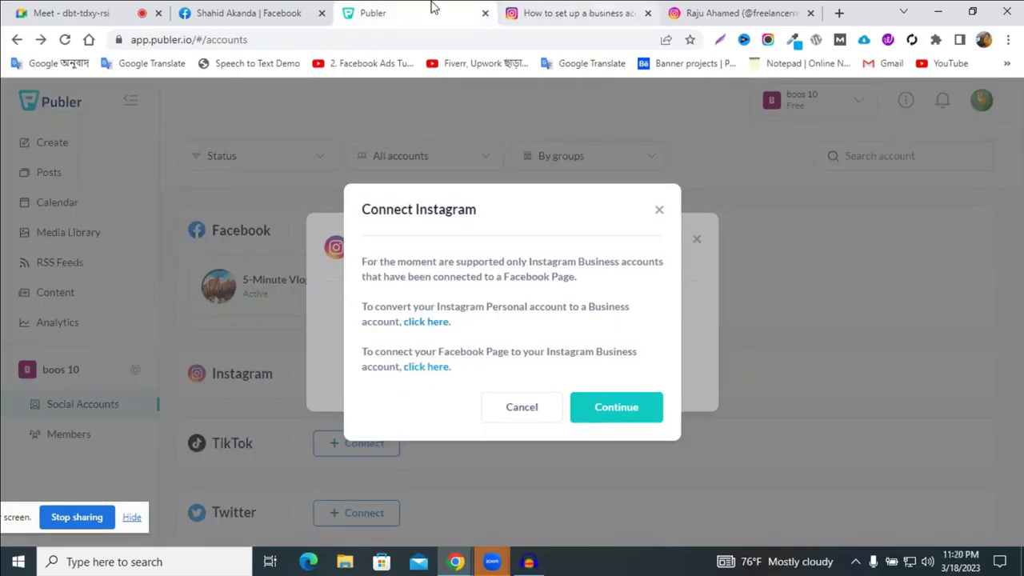
key("ctrl+Tab")
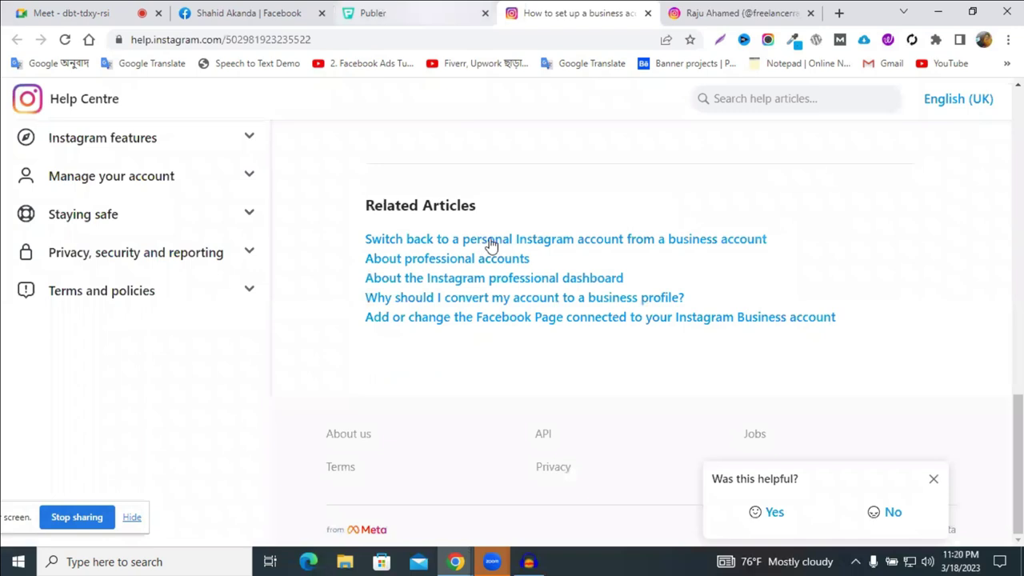
left_click(584, 241)
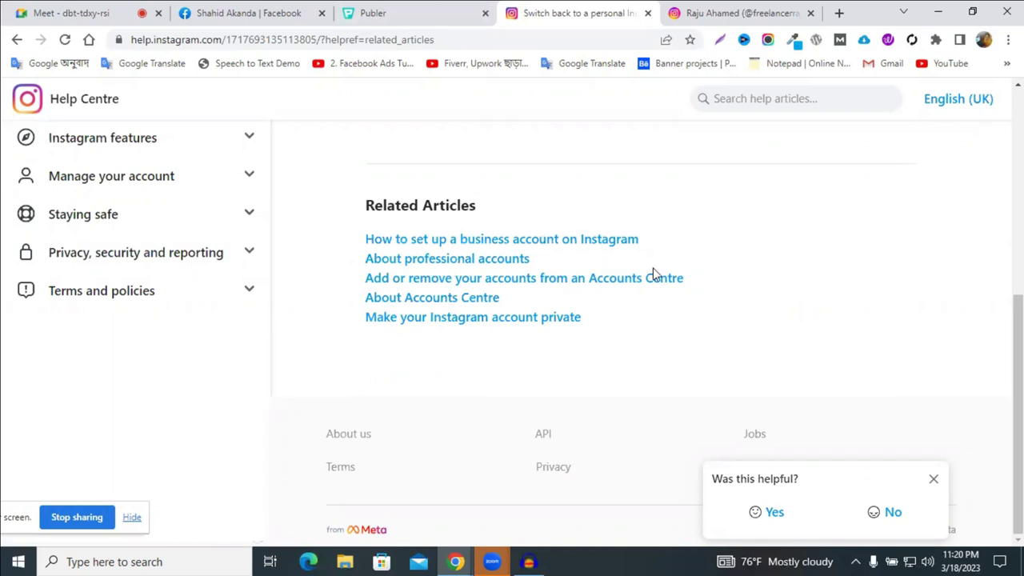
key("ctrl+w")
left_click(660, 212)
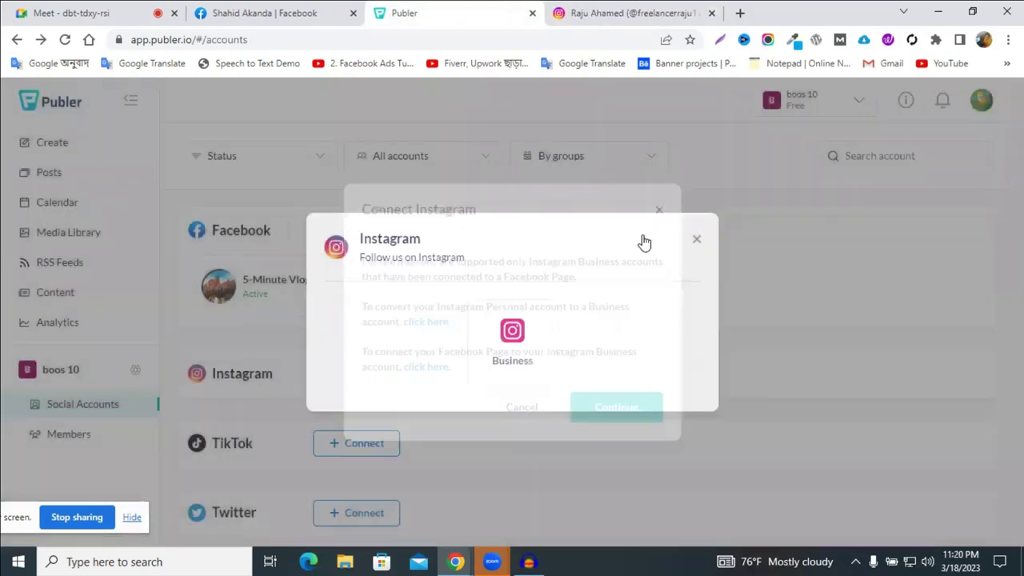
Read the Instagram help article on connecting a Facebook Page to a business account, and close the profile tab, article and connection dialogs
left_click(529, 357)
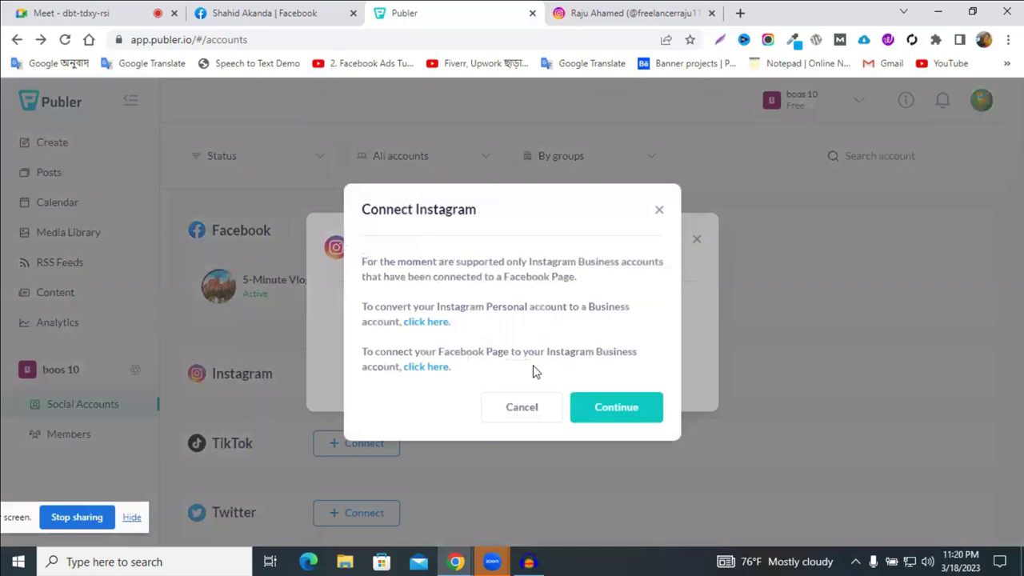
key("Return")
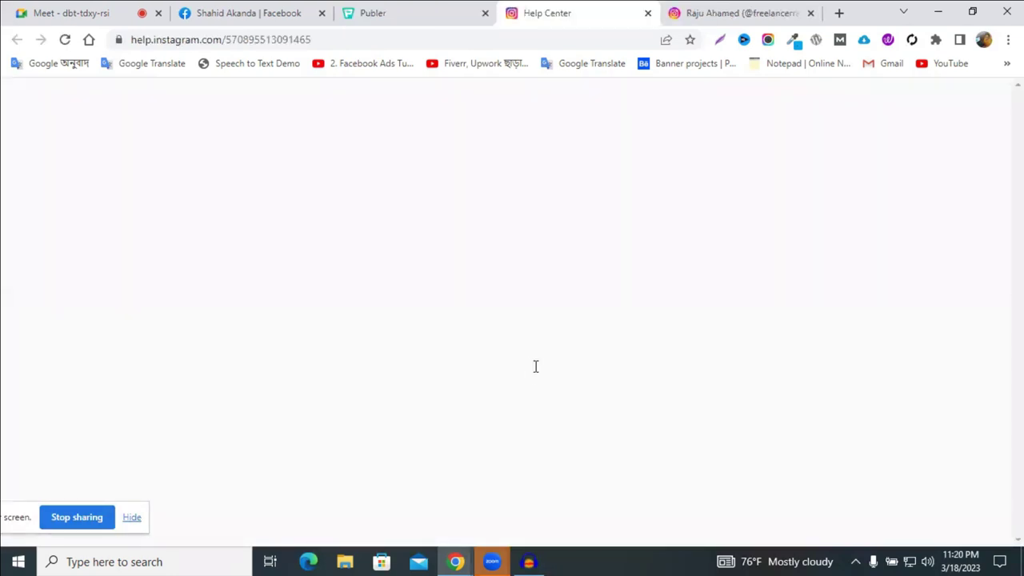
left_click(818, 14)
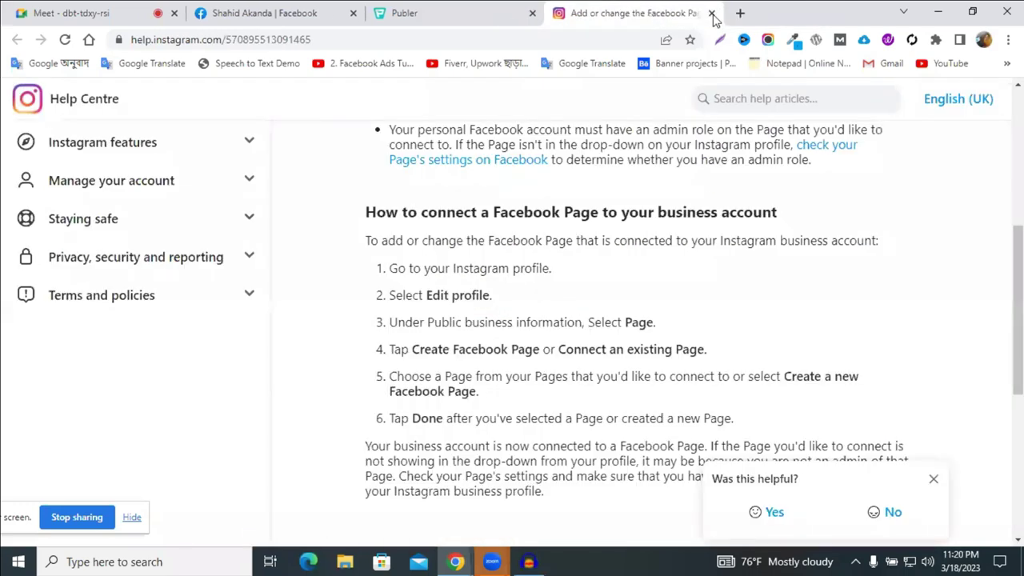
middle_click(575, 17)
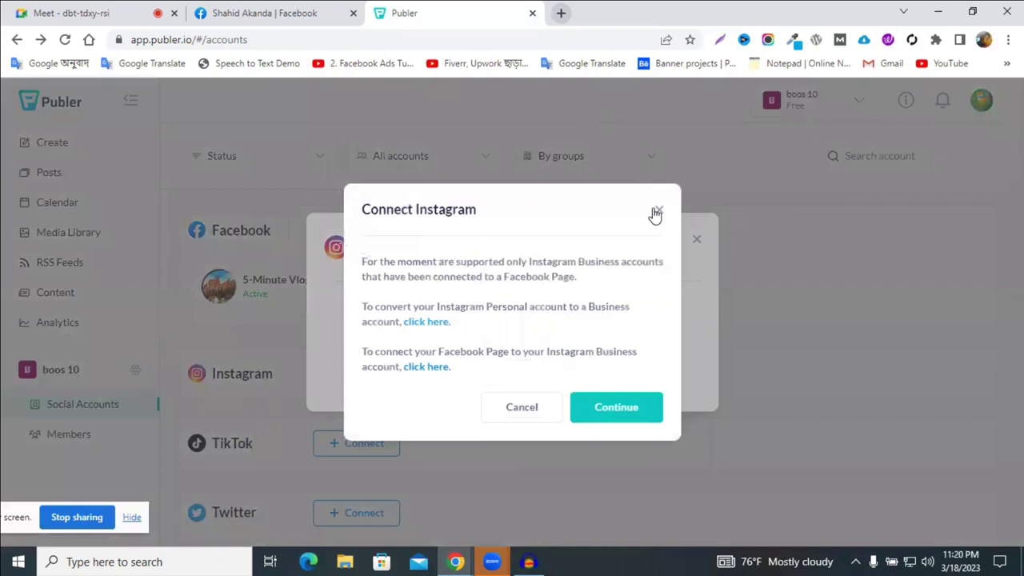
left_click(659, 209)
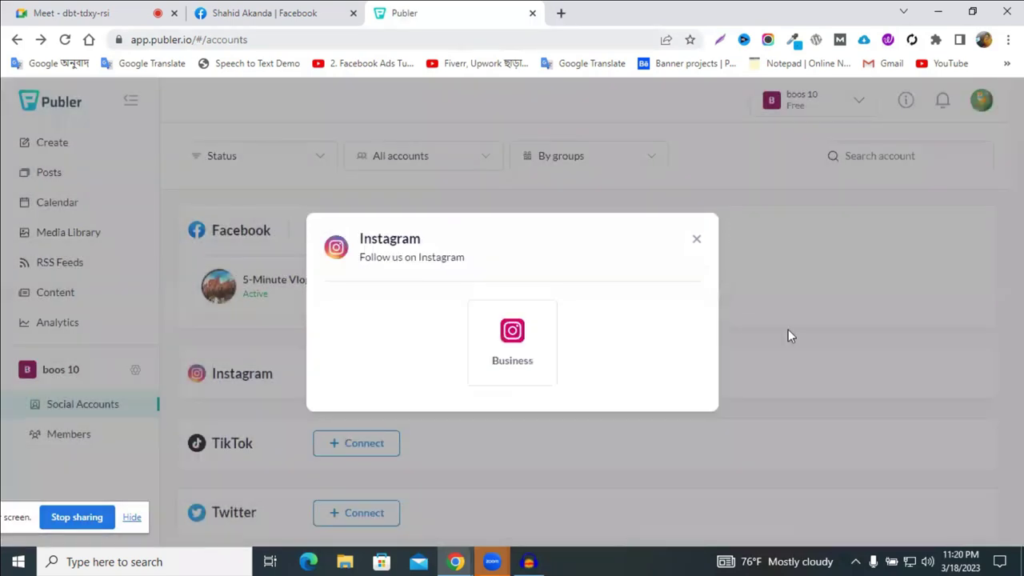
left_click(696, 240)
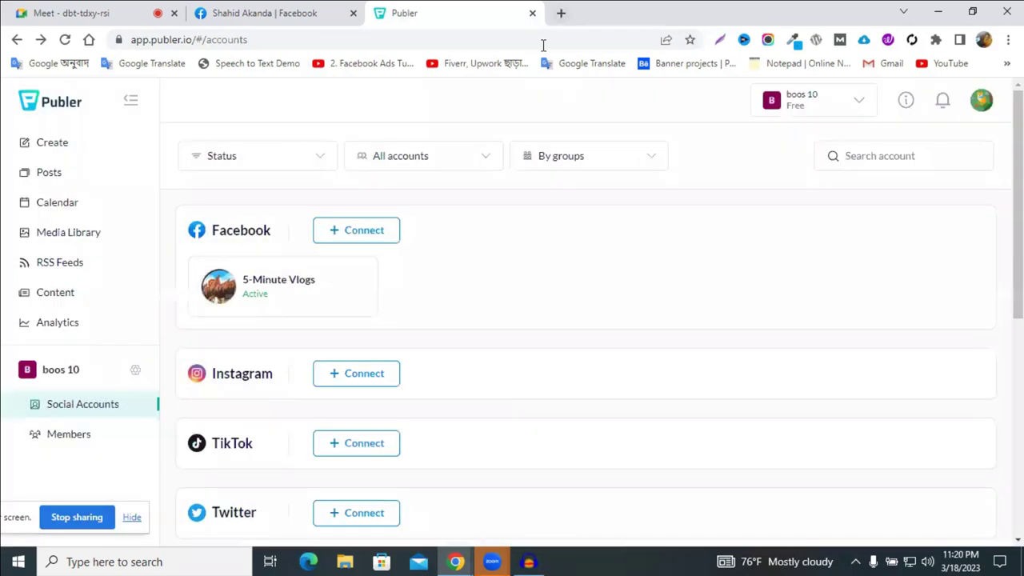
Open instagram.com in a new browser tab and view the profile of the signed-in account
key("ctrl+t")
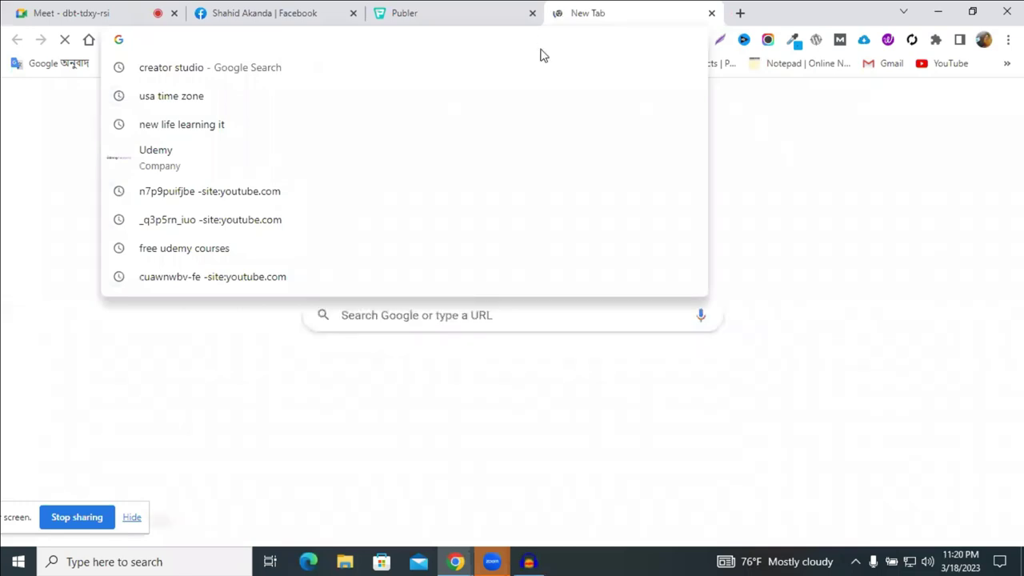
type("instagram.com")
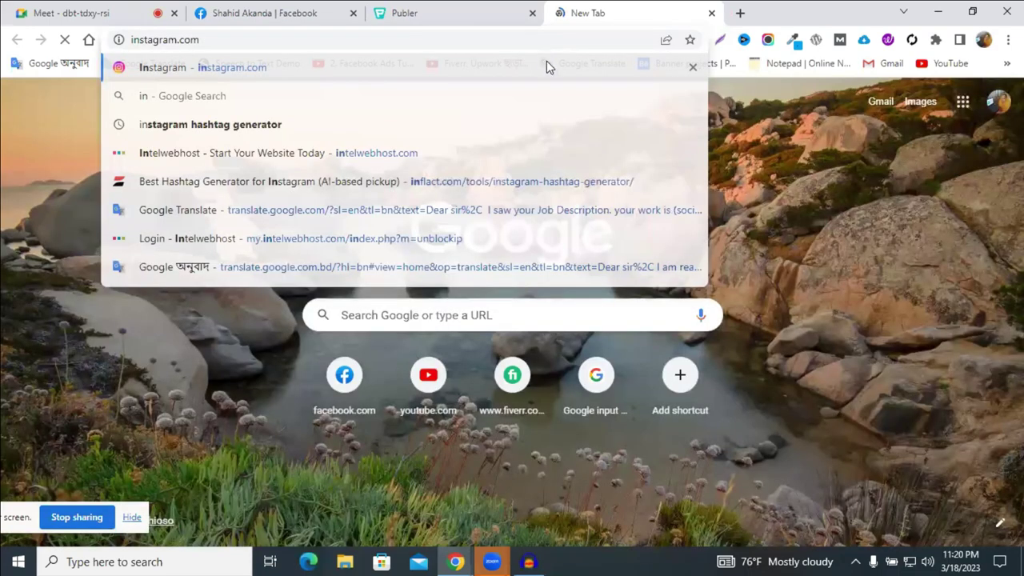
key("Return")
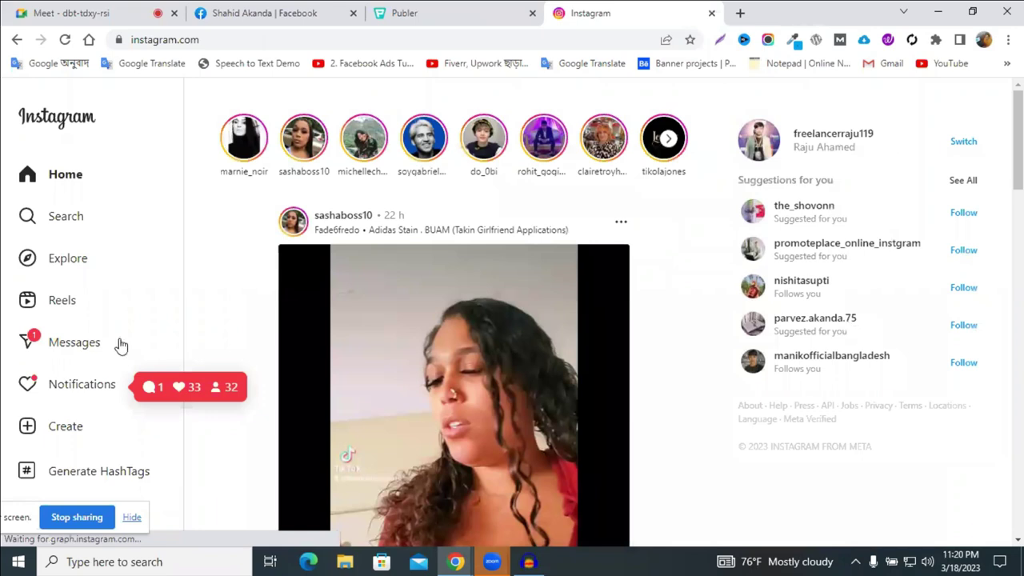
scroll(56, 502, "down", 8)
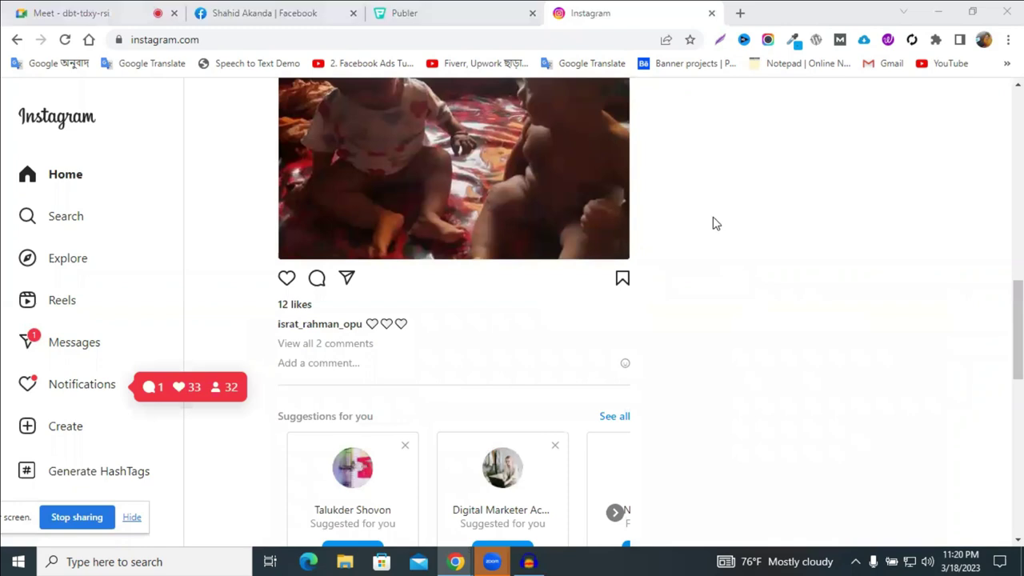
scroll(713, 216, "up", 8)
scroll(823, 144, "up", 5)
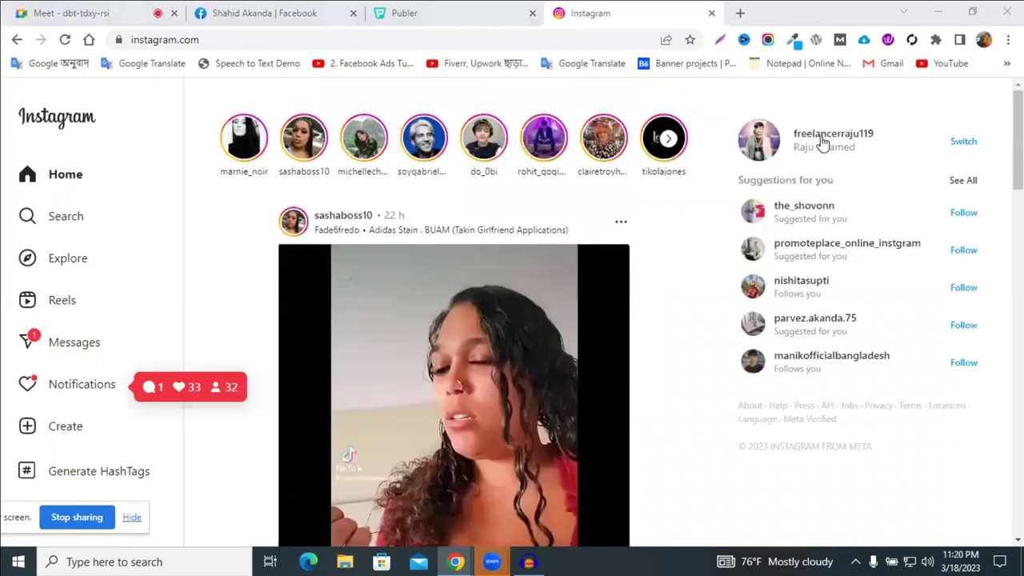
left_click(824, 142)
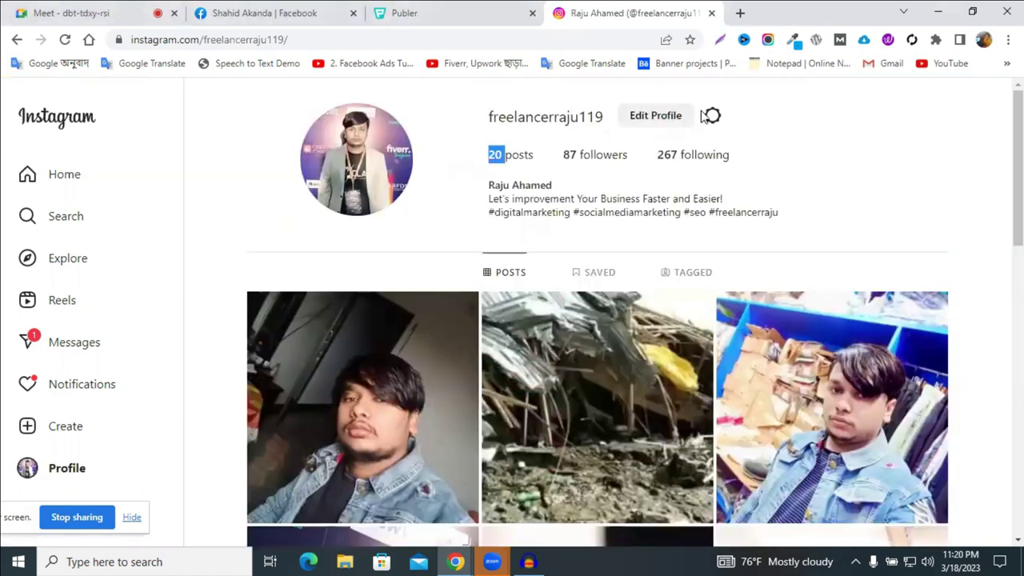
Log out of the current Instagram account from its profile settings
left_click(711, 115)
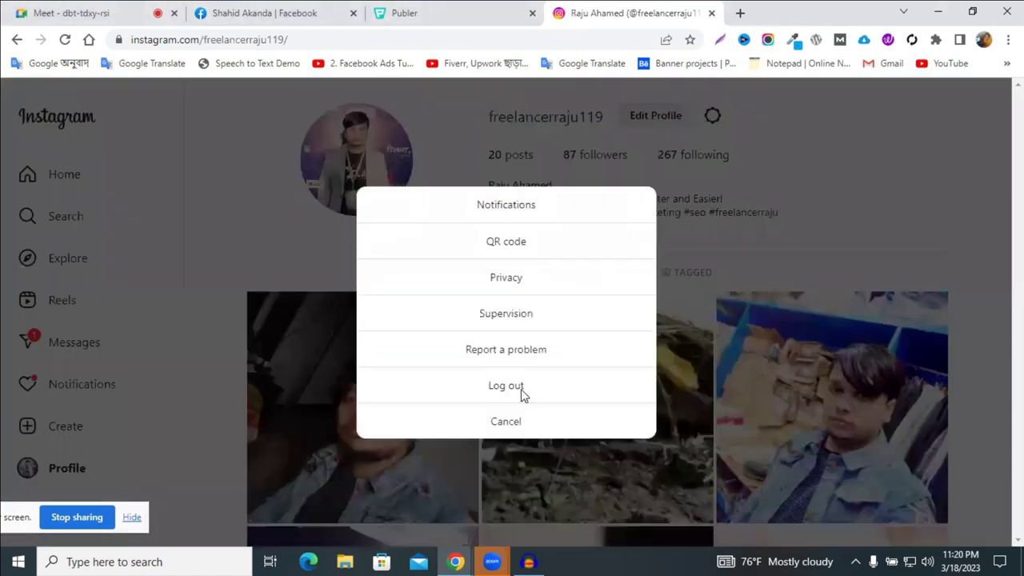
left_click(521, 389)
left_click(525, 362)
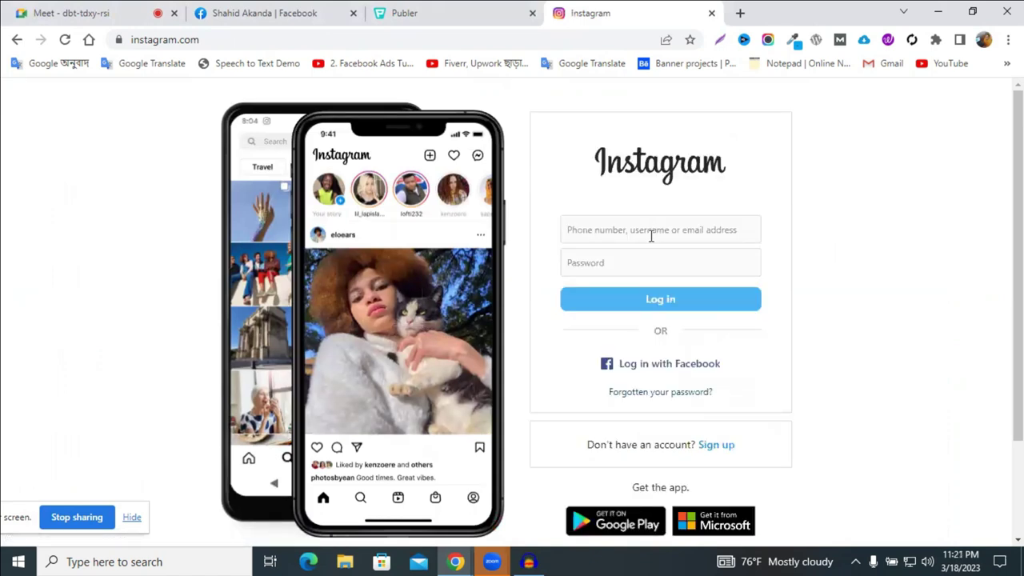
Look through the saved logins offered for the Instagram username field
left_click(650, 235)
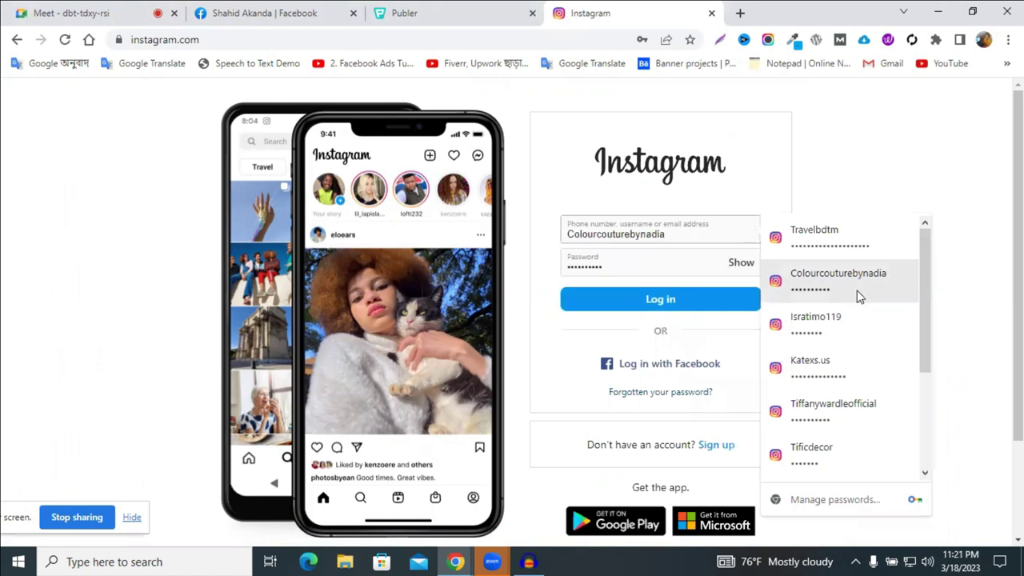
scroll(832, 381, "down", 3)
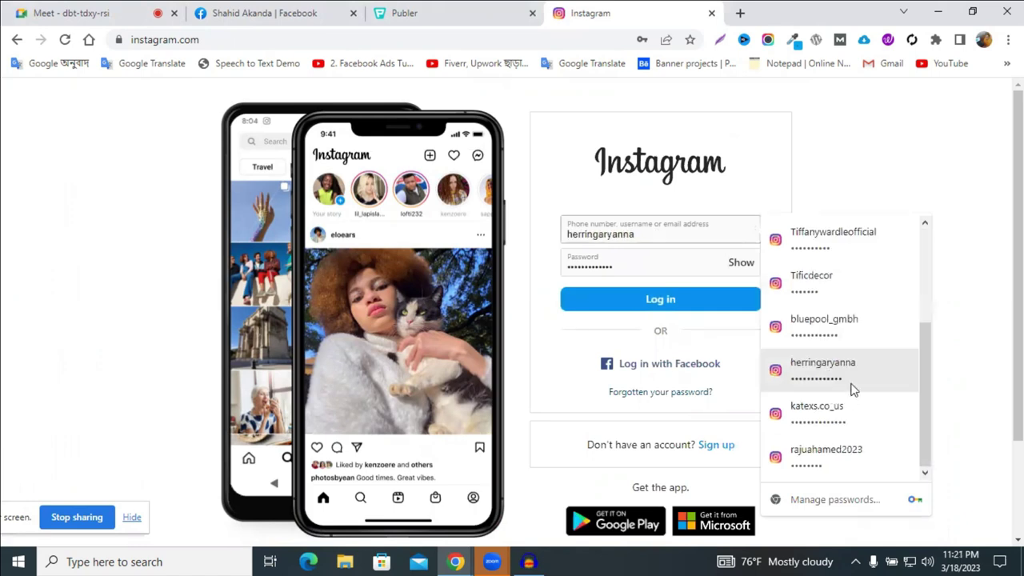
scroll(853, 336, "up", 2)
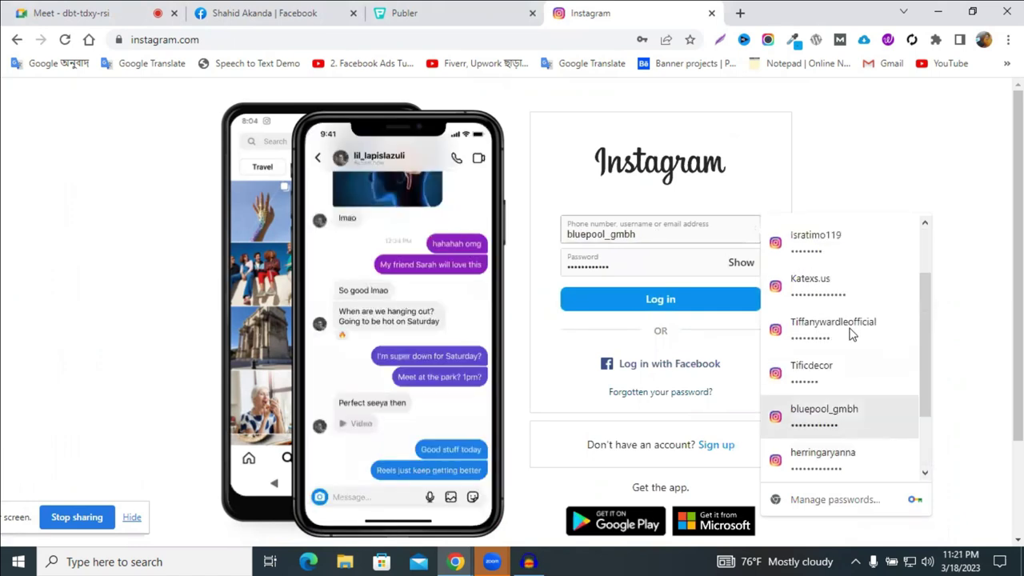
scroll(853, 336, "up", 2)
scroll(853, 336, "down", 4)
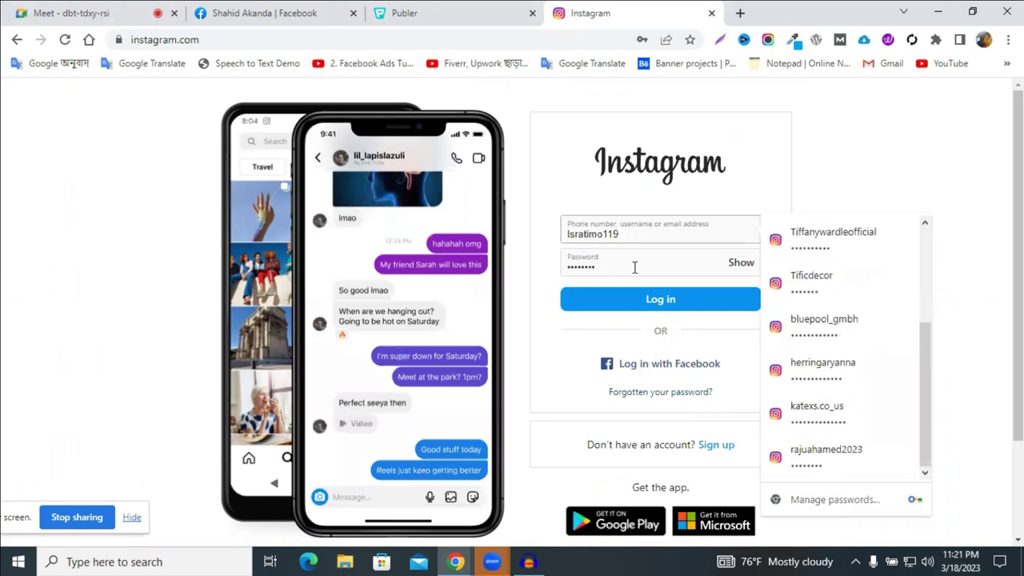
key("Down")
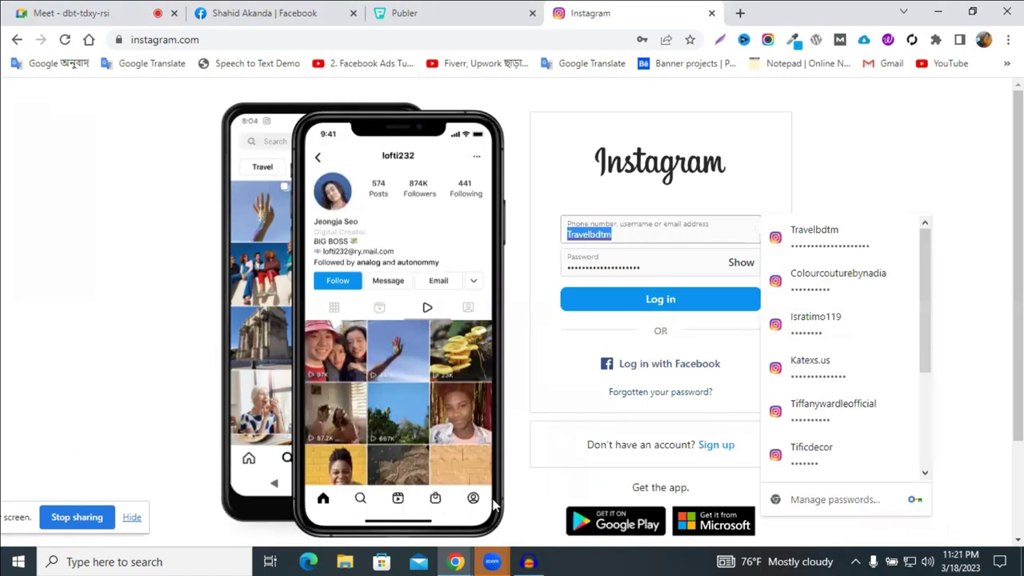
Try to log in to Instagram by entering another account's username and password
type("Do")
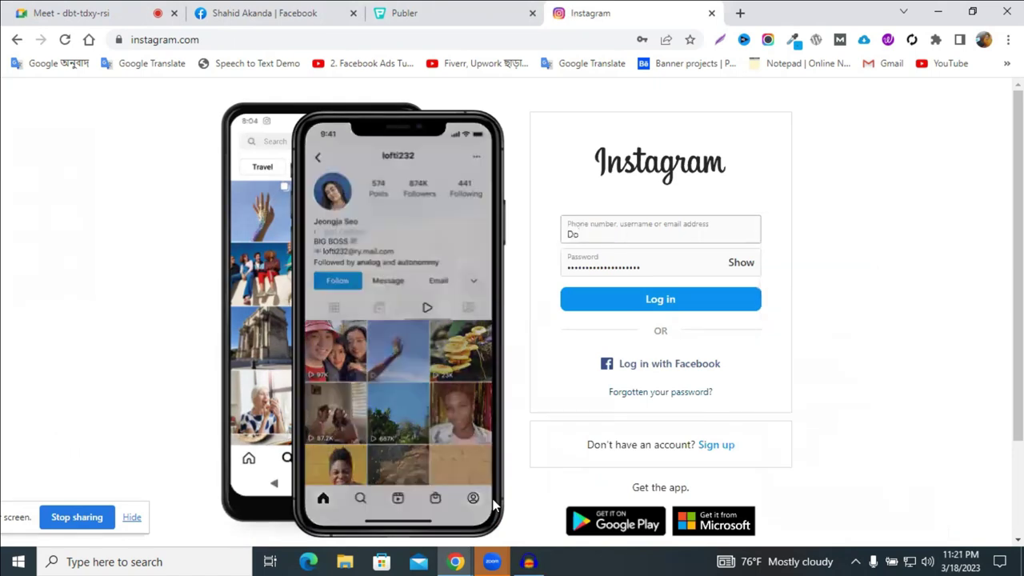
type("hg")
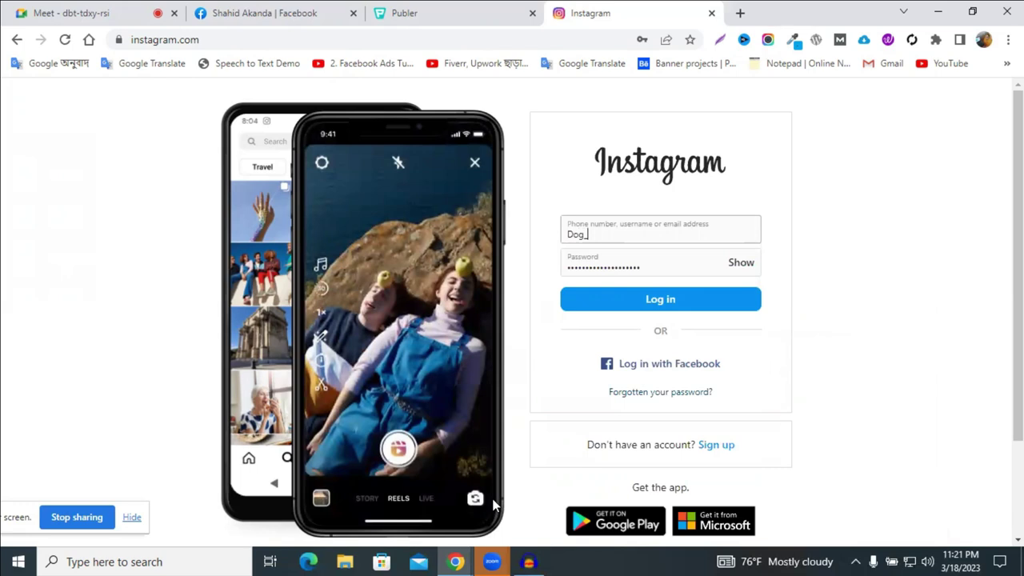
type("_lovr")
key("BackSpace")
type("er.uk")
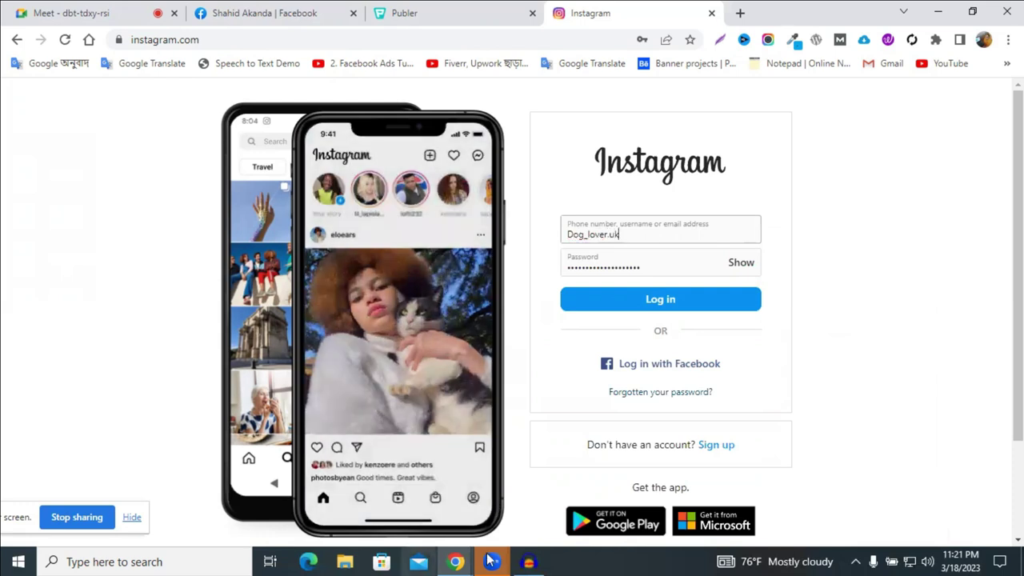
key("Tab")
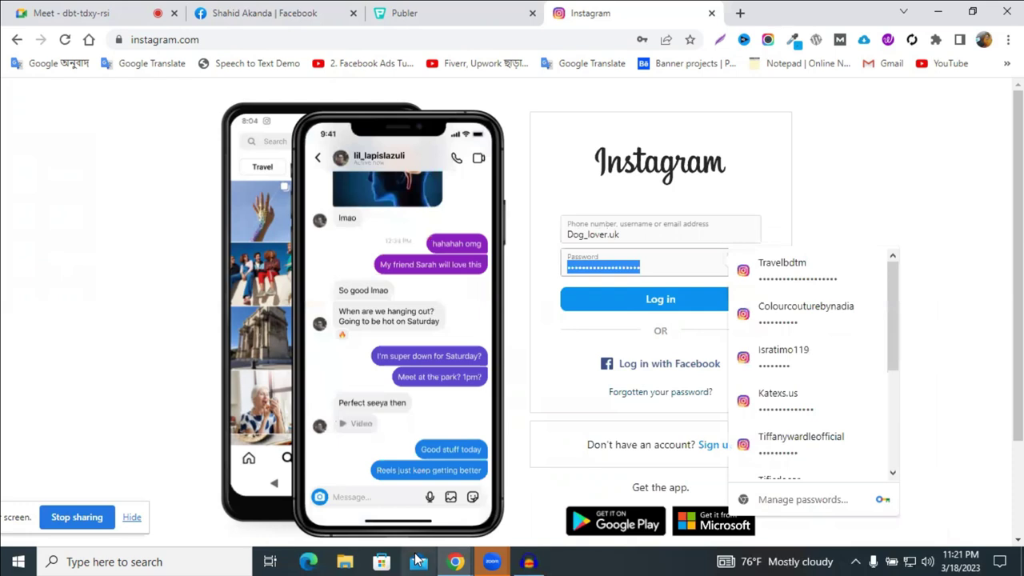
type("•••••••••")
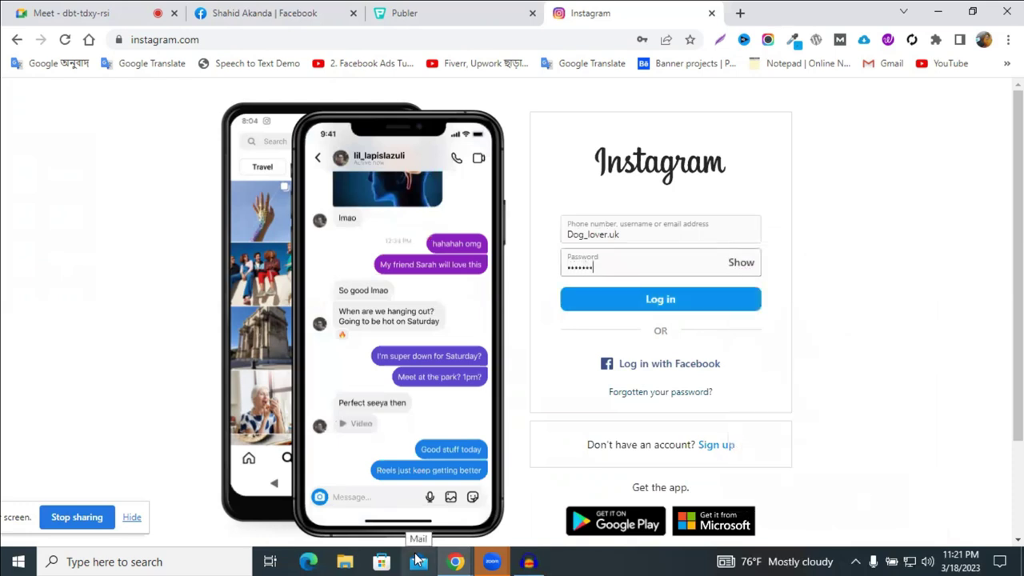
key("Return")
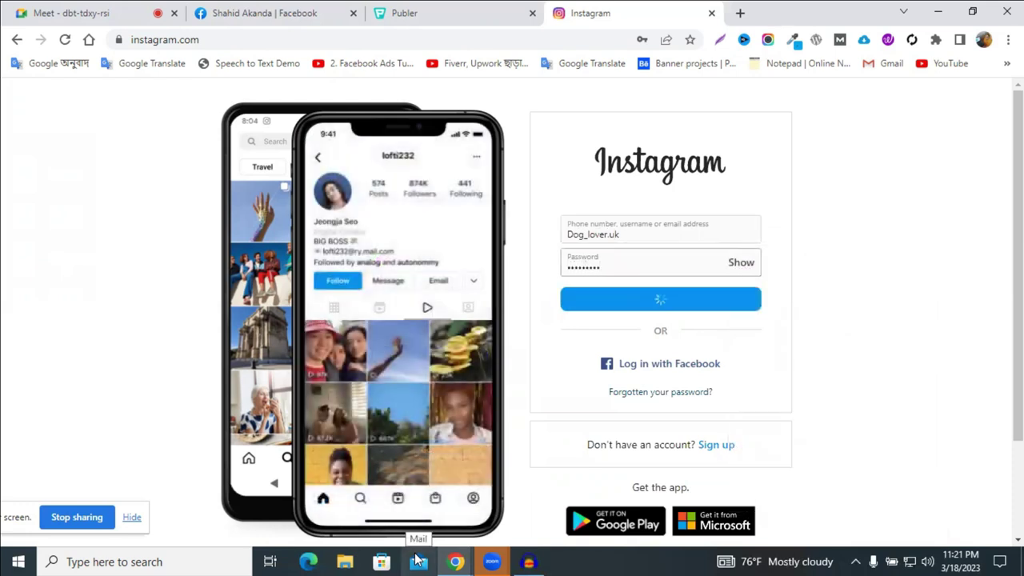
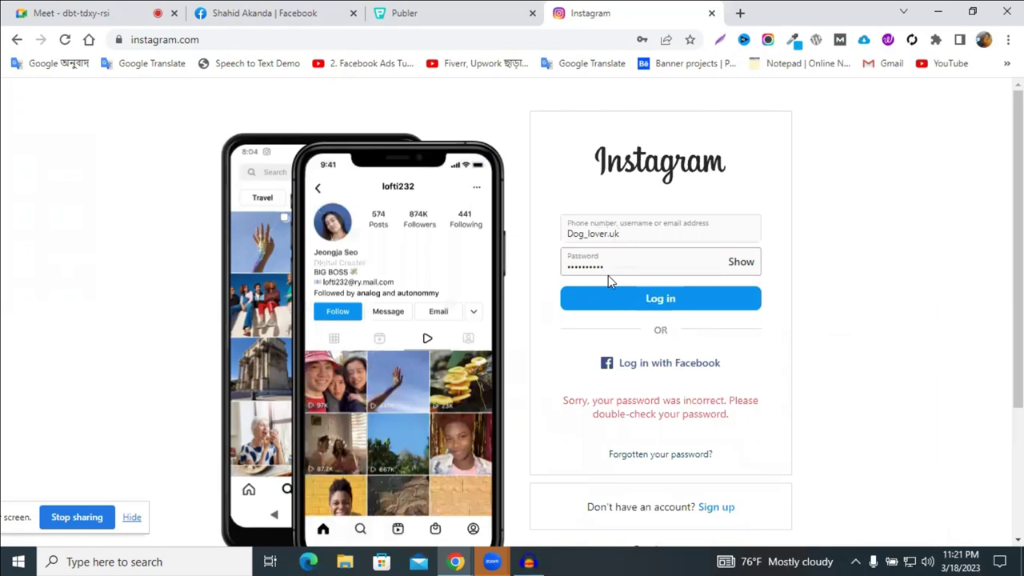
Re-enter the Instagram account password without submitting it, and clear the password field
double_click(642, 267)
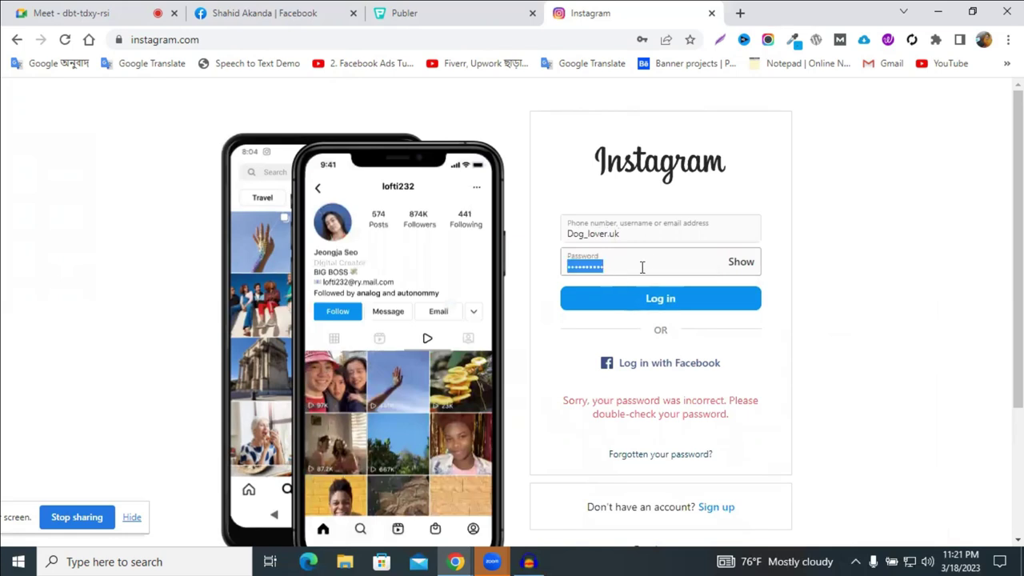
key("BackSpace")
type("d")
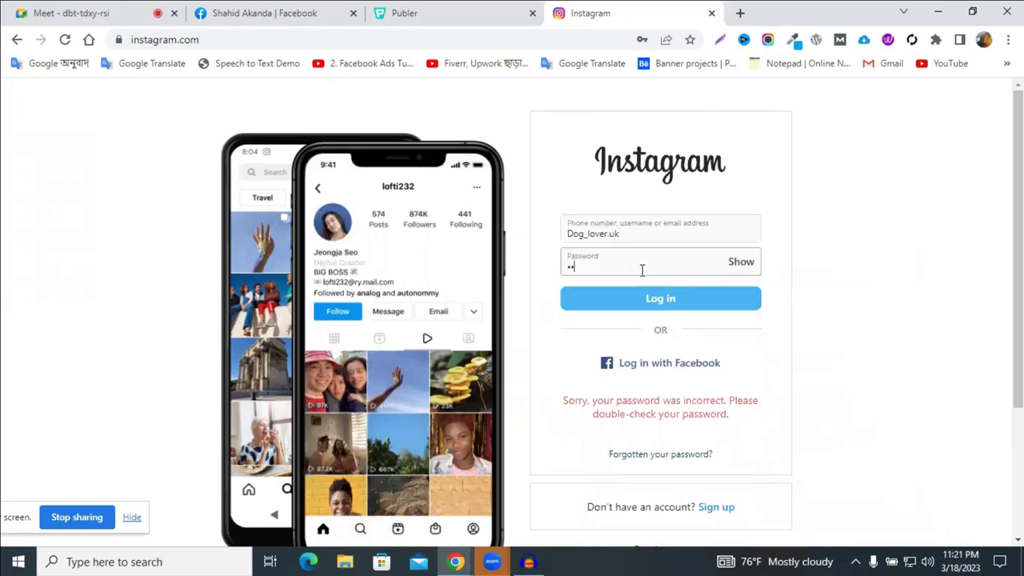
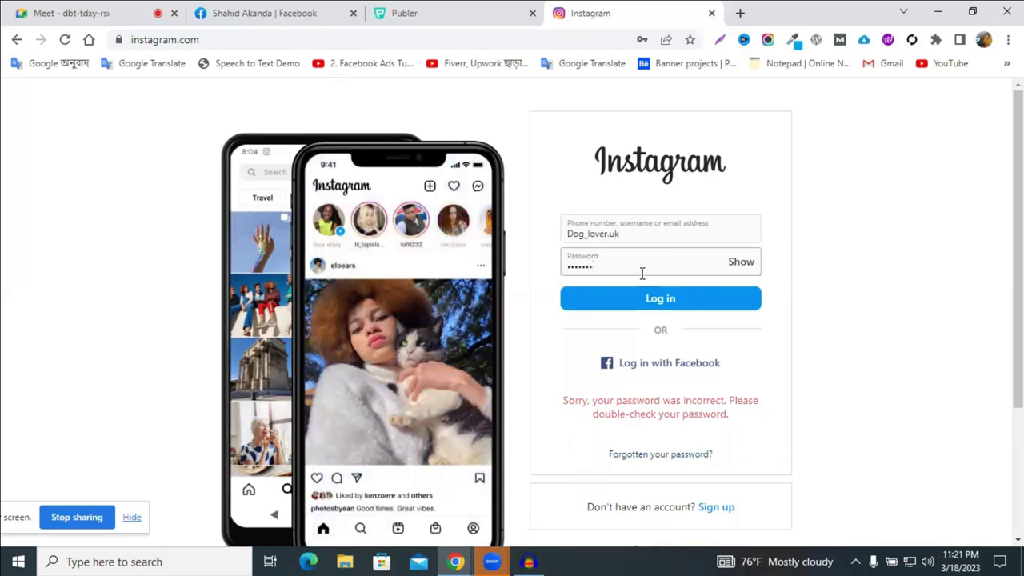
key("BackSpace")
key("BackSpace")
key("BackSpace")
key("BackSpace")
key("BackSpace")
key("BackSpace")
key("BackSpace")
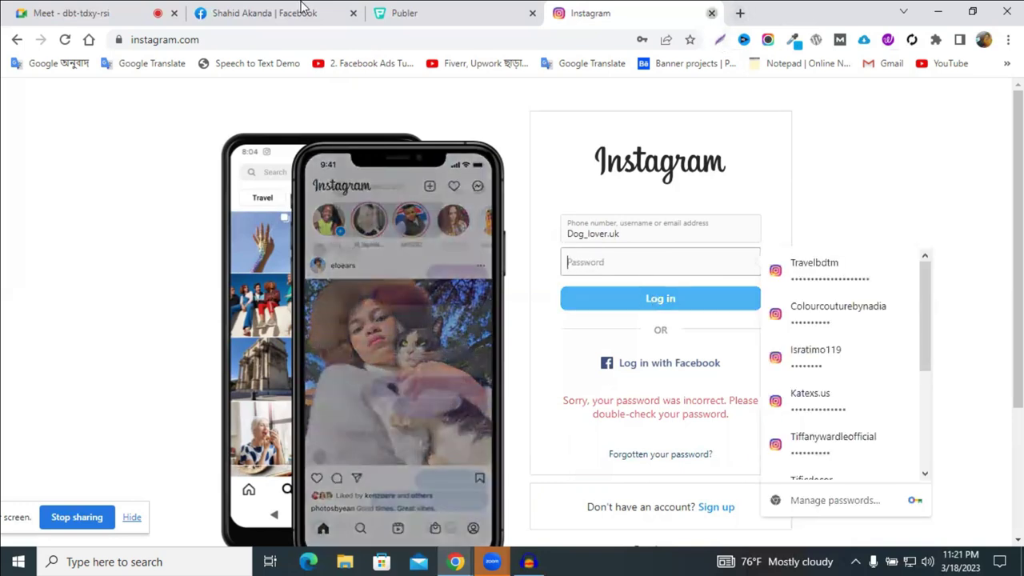
Return to Publer's social accounts page and start connecting a Pinterest account
left_click(428, 11)
scroll(448, 304, "down", 3)
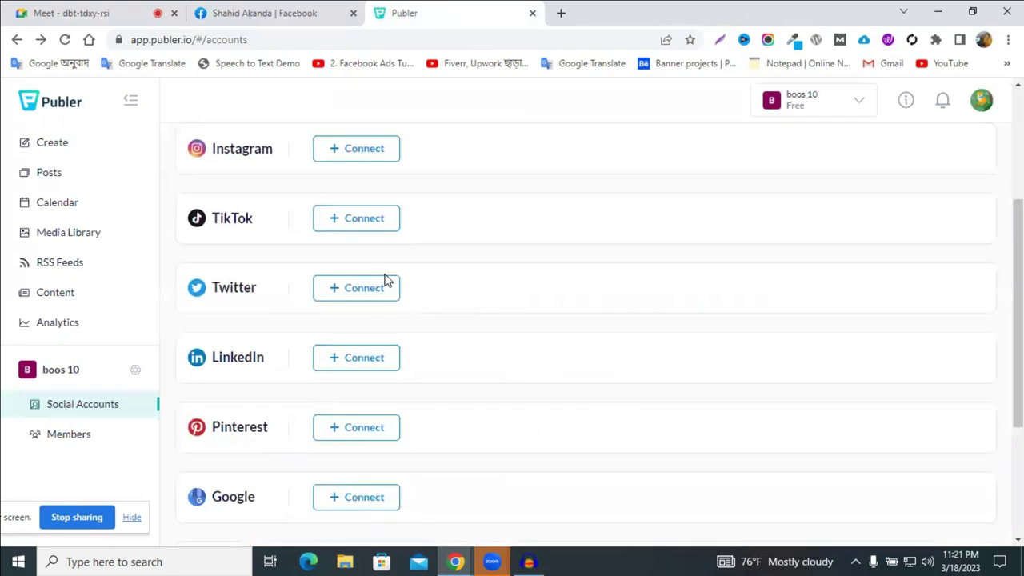
scroll(385, 281, "up", 2)
scroll(350, 371, "down", 2)
left_click(365, 431)
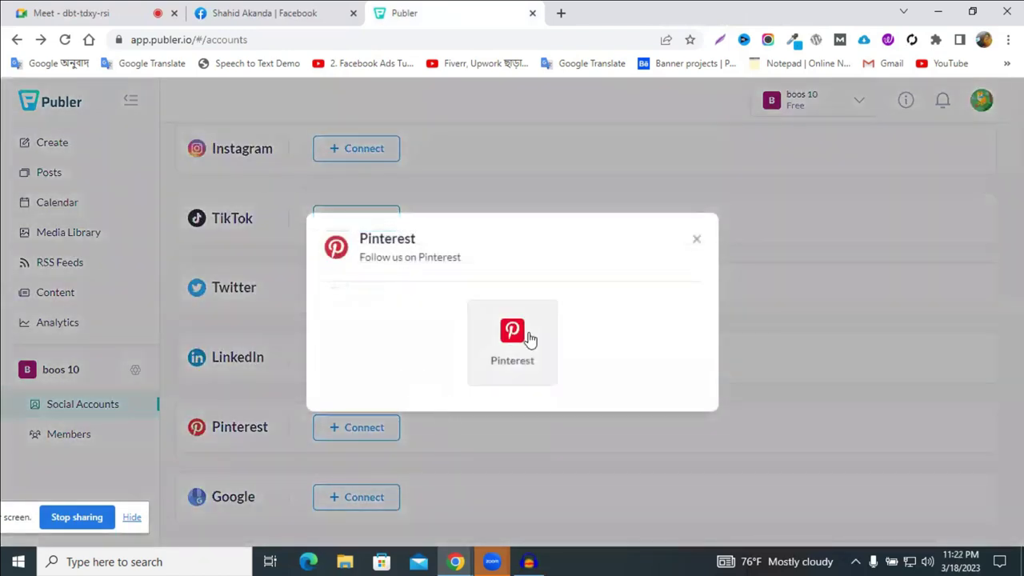
left_click(530, 339)
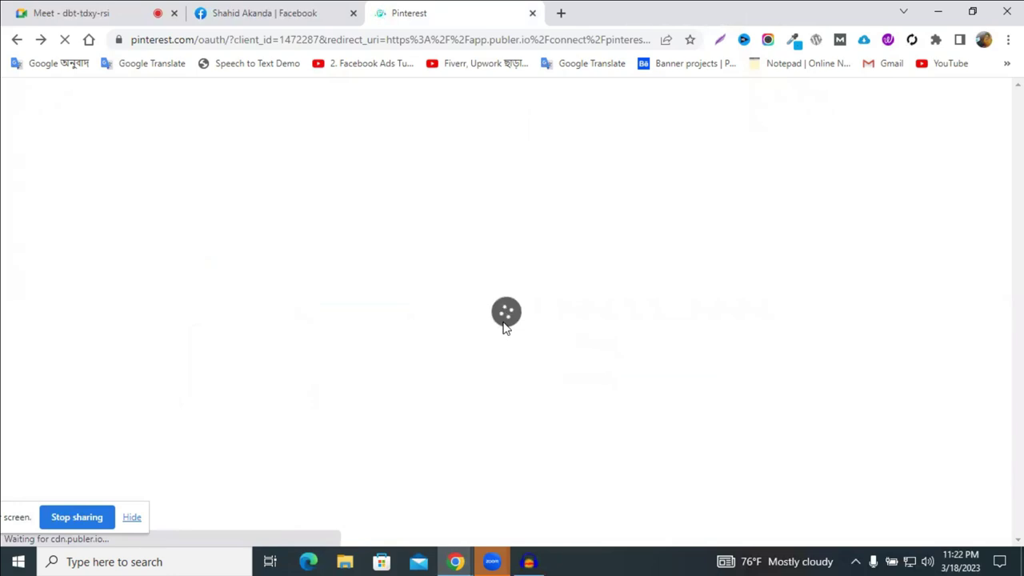
Give Publer access to the logged-in Pinterest account, connect that account and finish adding it
scroll(570, 306, "down", 1)
scroll(570, 307, "down", 2)
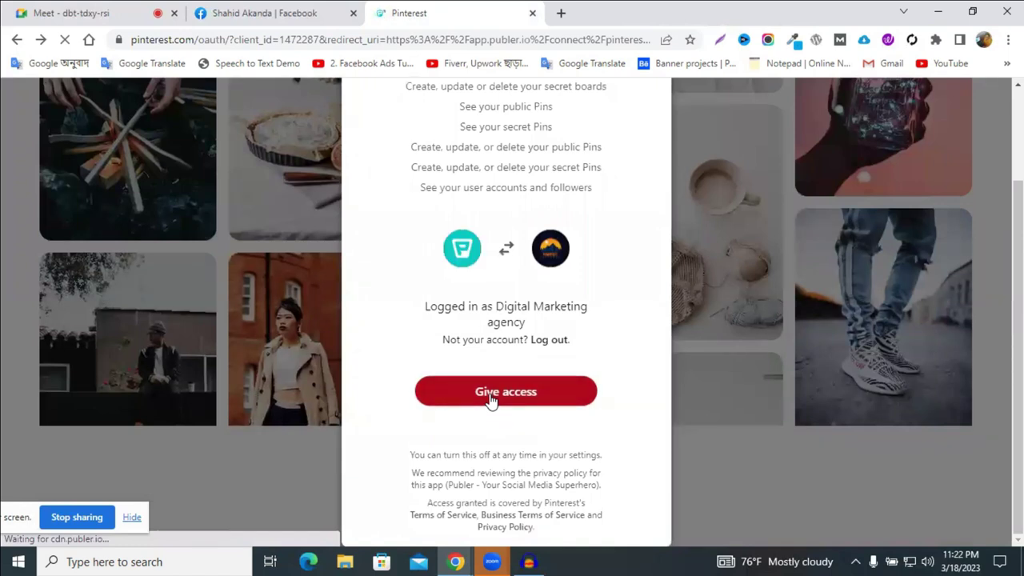
left_click(491, 400)
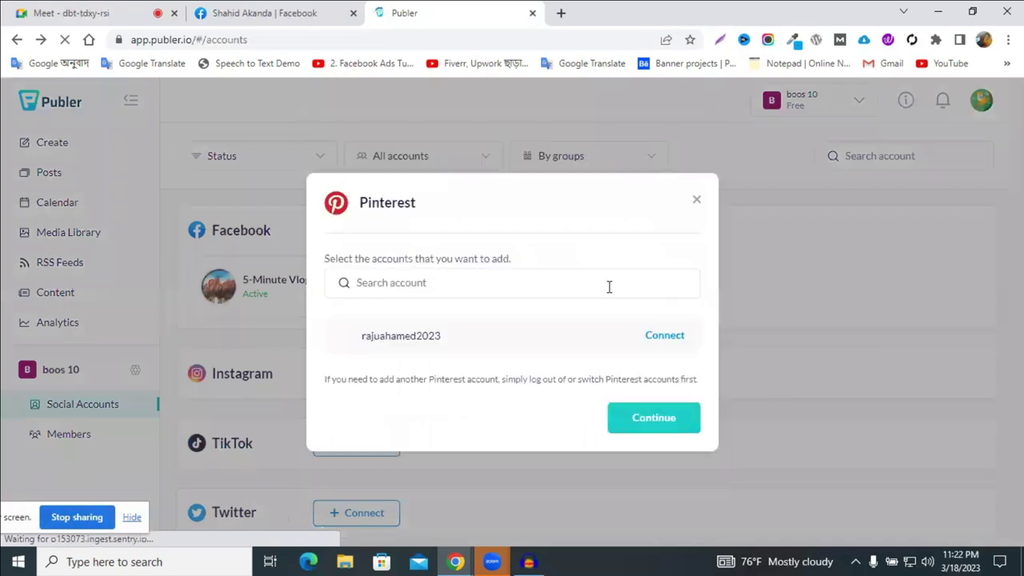
left_click(671, 342)
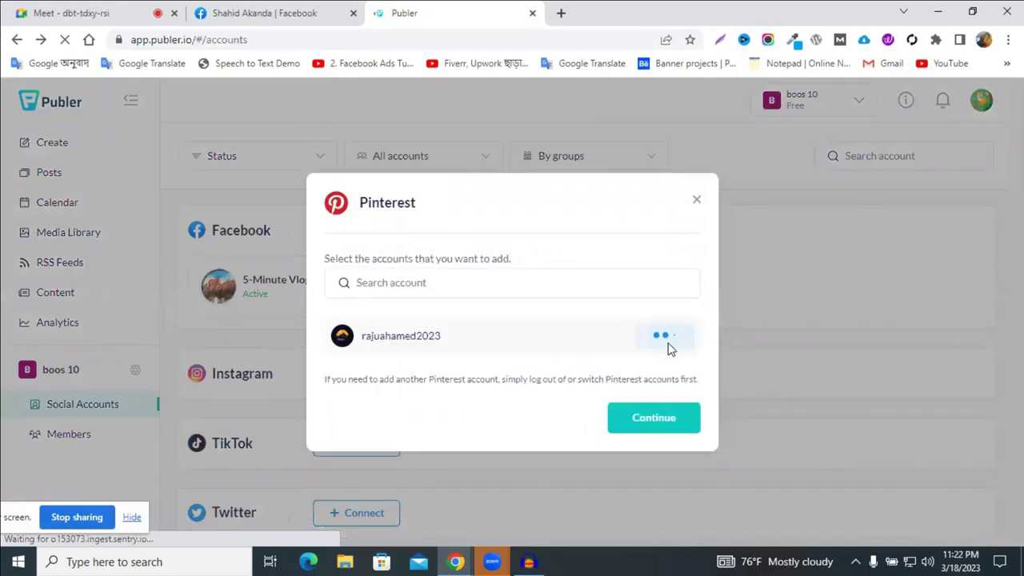
left_click(654, 418)
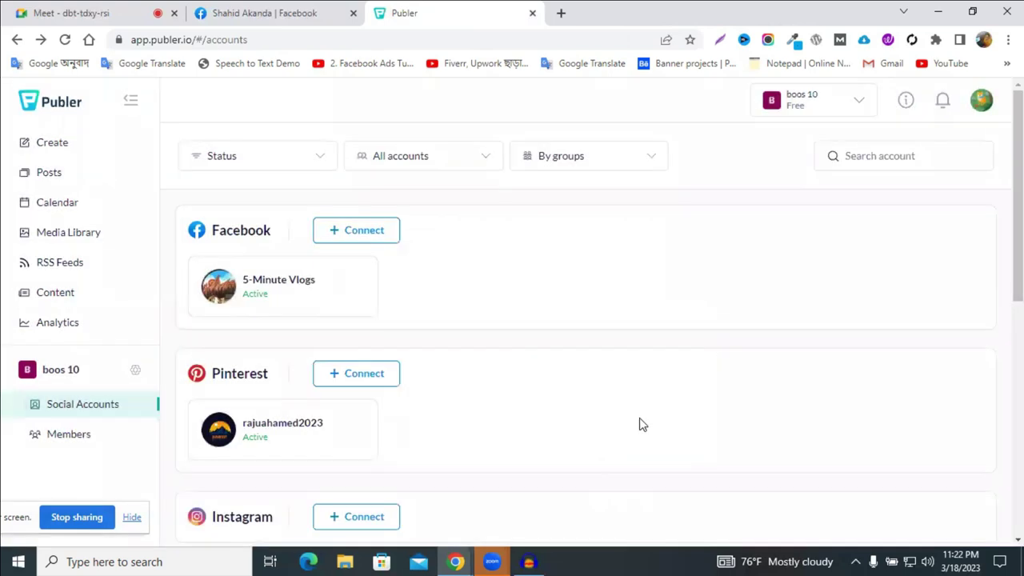
Open the weekly post calendar and start a new post for Sunday 19 March
scroll(368, 304, "down", 1)
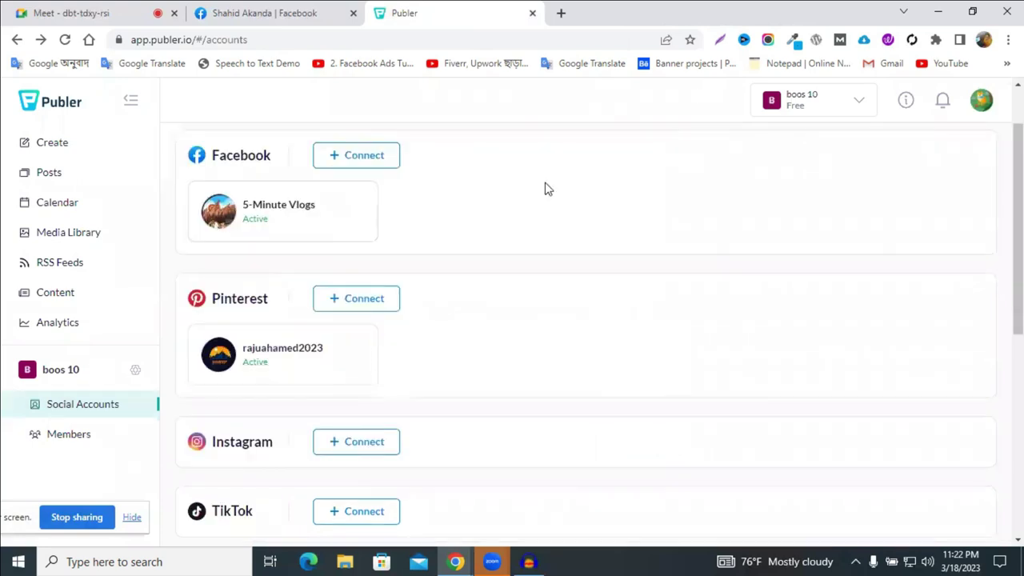
scroll(190, 304, "up", 1)
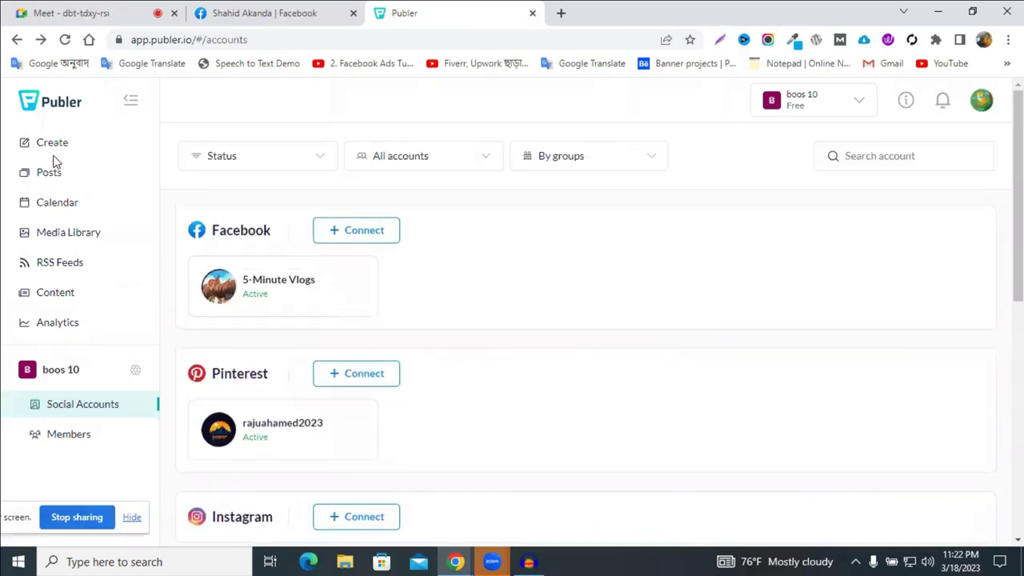
left_click(67, 207)
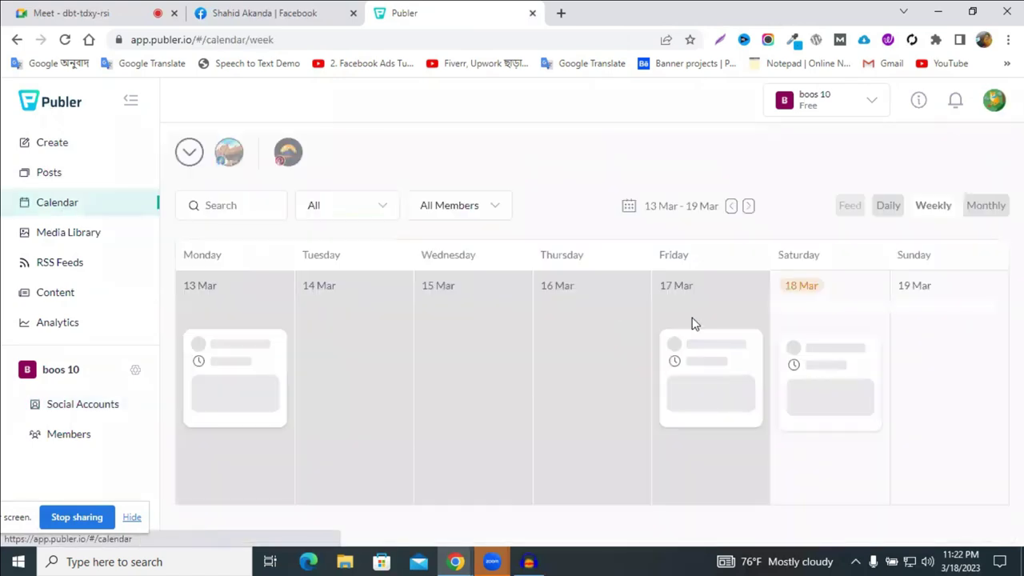
left_click(121, 8)
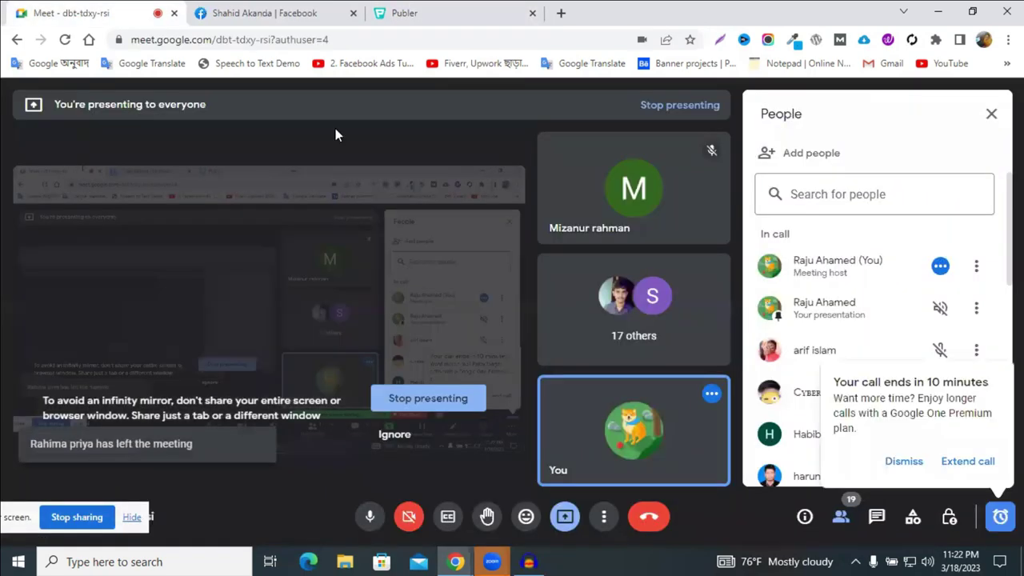
left_click(424, 10)
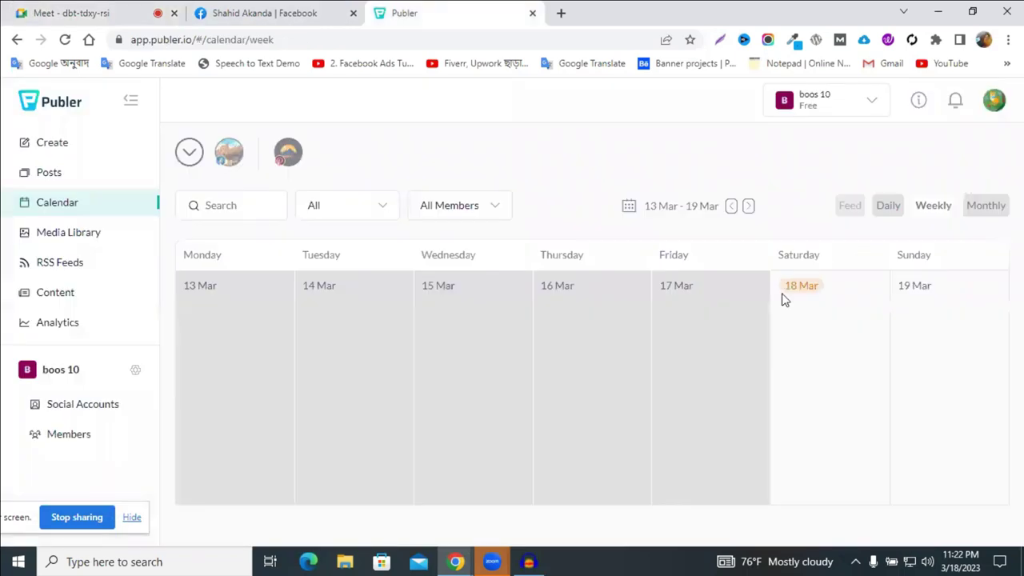
mouse_move(832, 313)
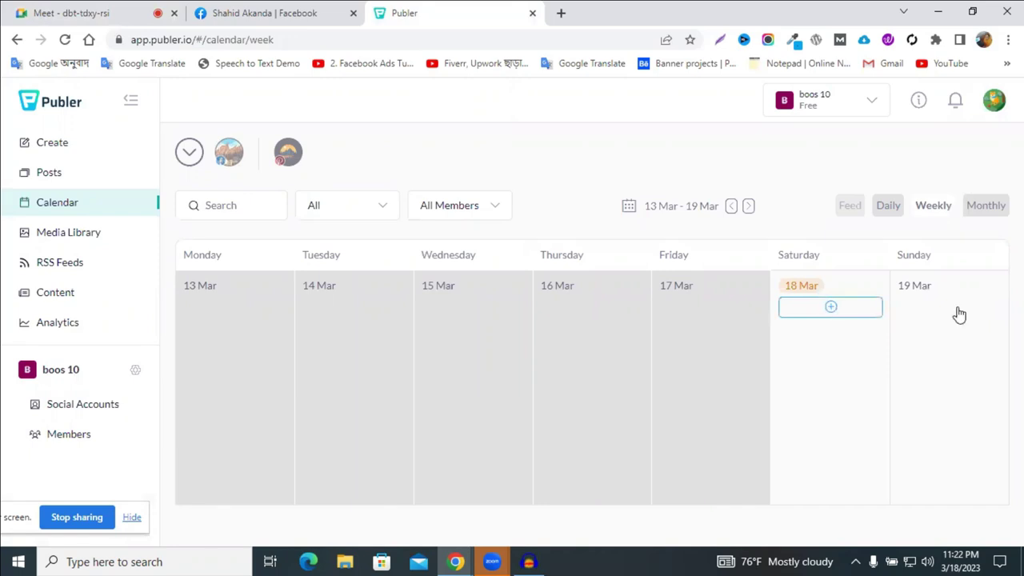
mouse_move(952, 313)
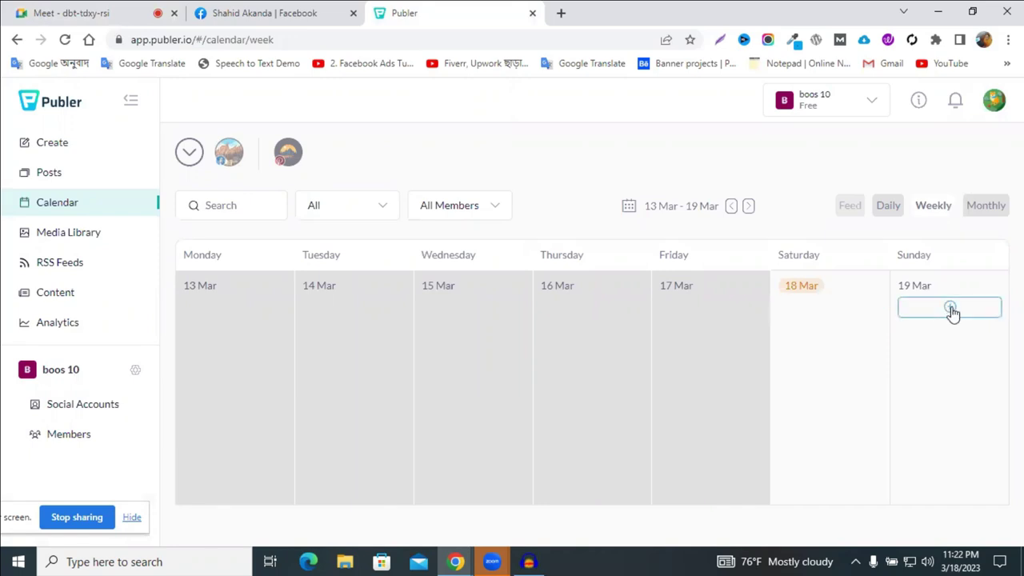
left_click(951, 310)
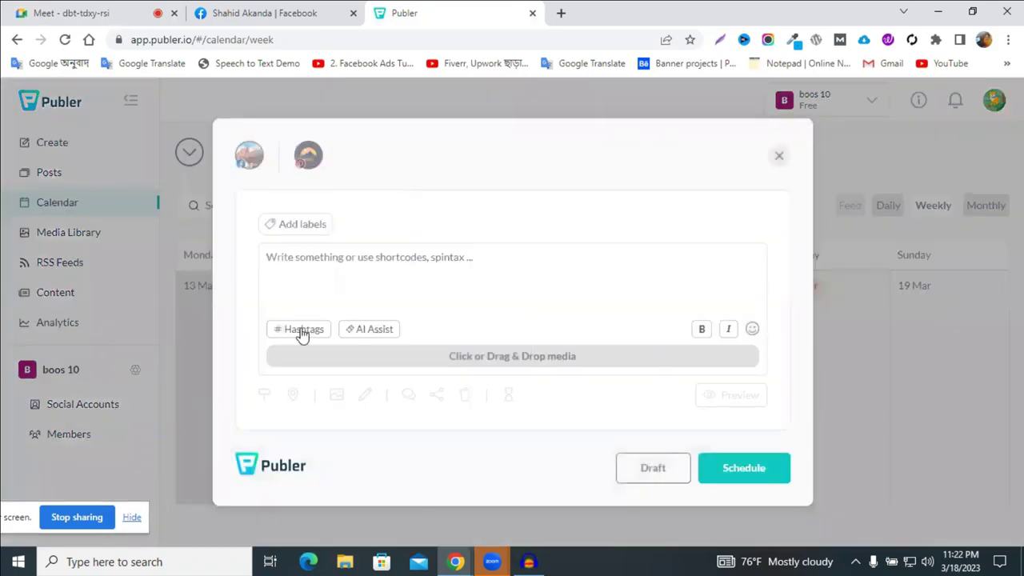
Upload the white gaming headset image from the Downloads folder to the post and place the cursor in the caption text area
left_click(470, 362)
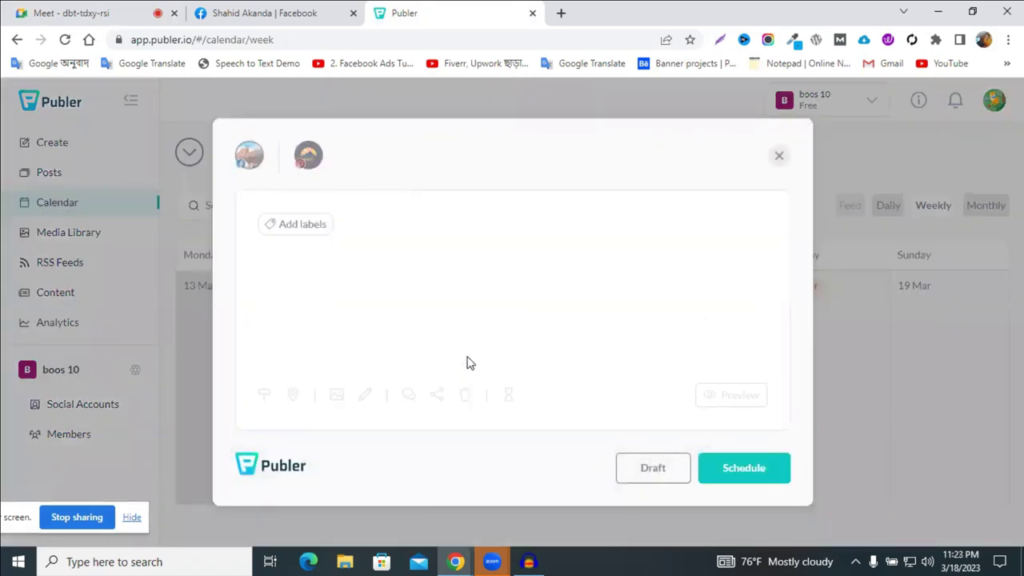
scroll(448, 472, "down", 1)
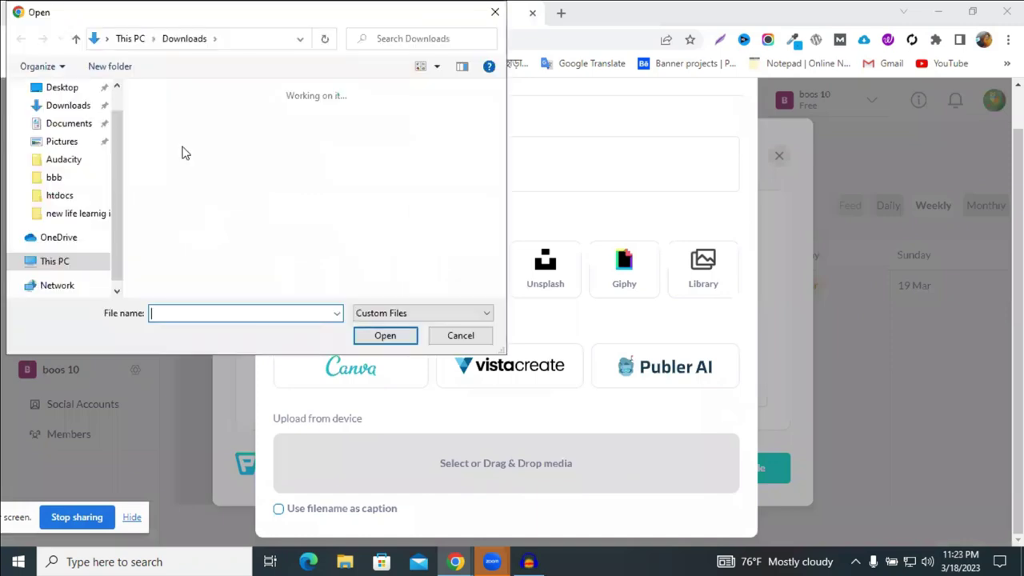
left_click(407, 340)
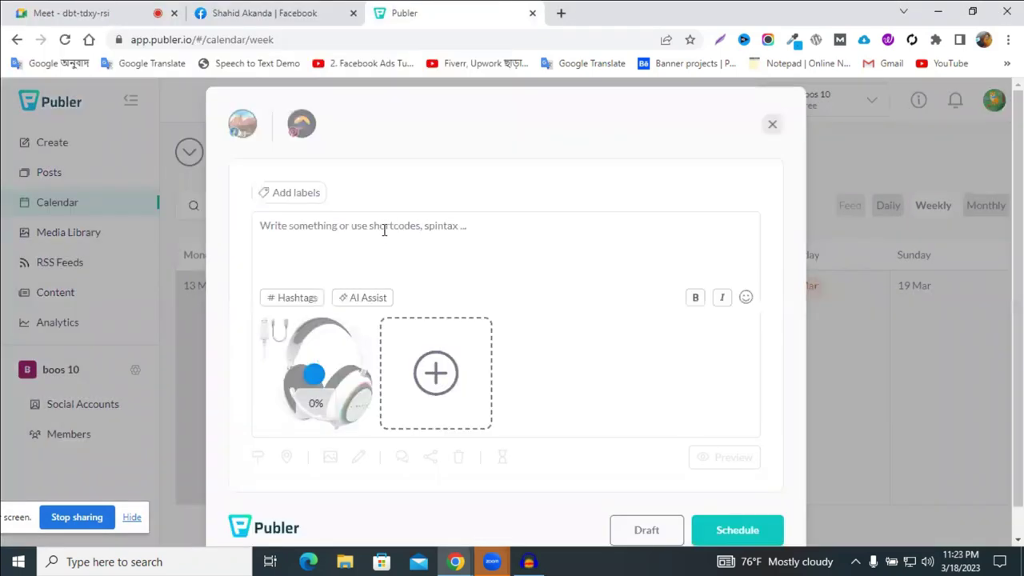
left_click(384, 228)
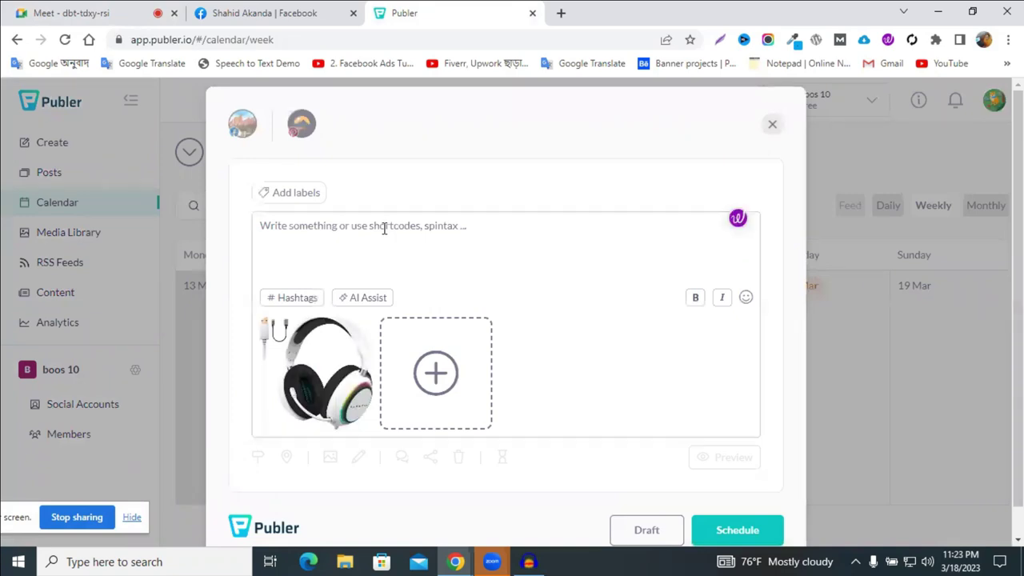
Enter the Target 7.1 Surround Sound Gaming Headset caption with its website link and select the 5-Minute Vlogs Facebook page for the post
type("Target 7.1 Surround Sound Gaming Headset for PS5, PS4, Switch, PC, Laptop, Tablet, Mobile Phone - USB Wired Gamer Headphone with Noise Canceling Mic - 4 Modes RGB - White Headset with C Cable 👇 👉 Website Link: https://cutt.ly/vC70uVd")
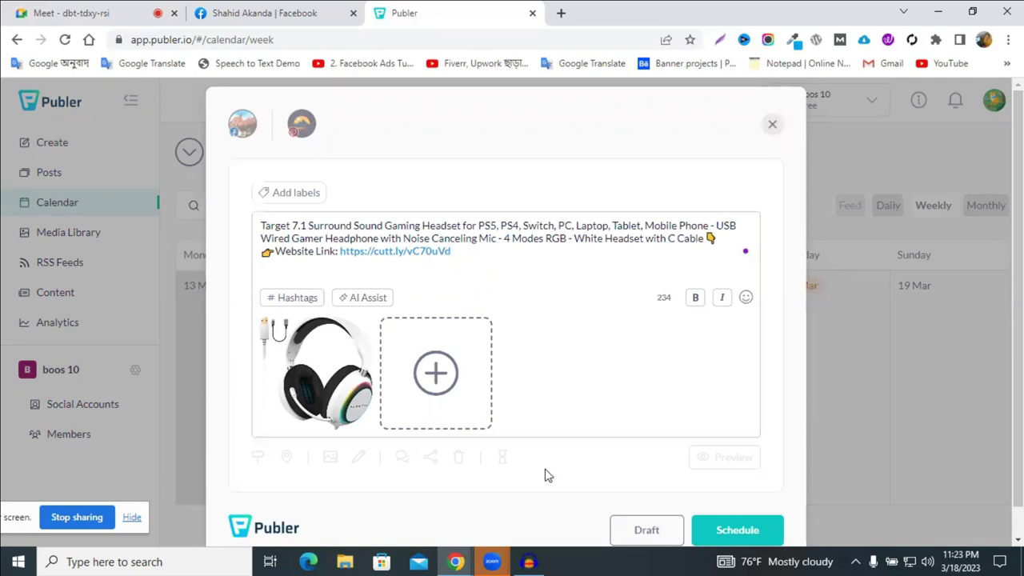
scroll(544, 476, "down", 1)
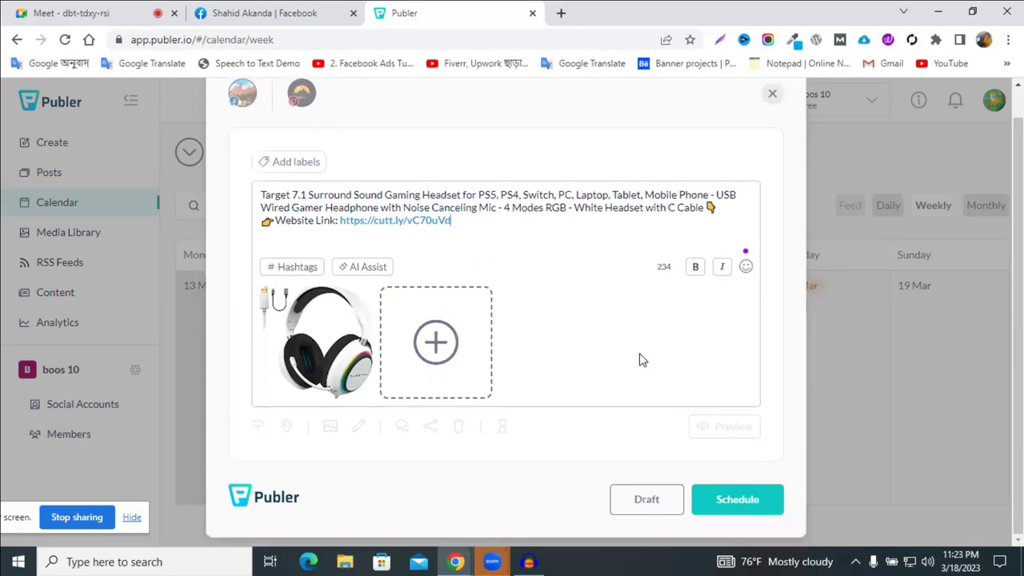
left_click(735, 506)
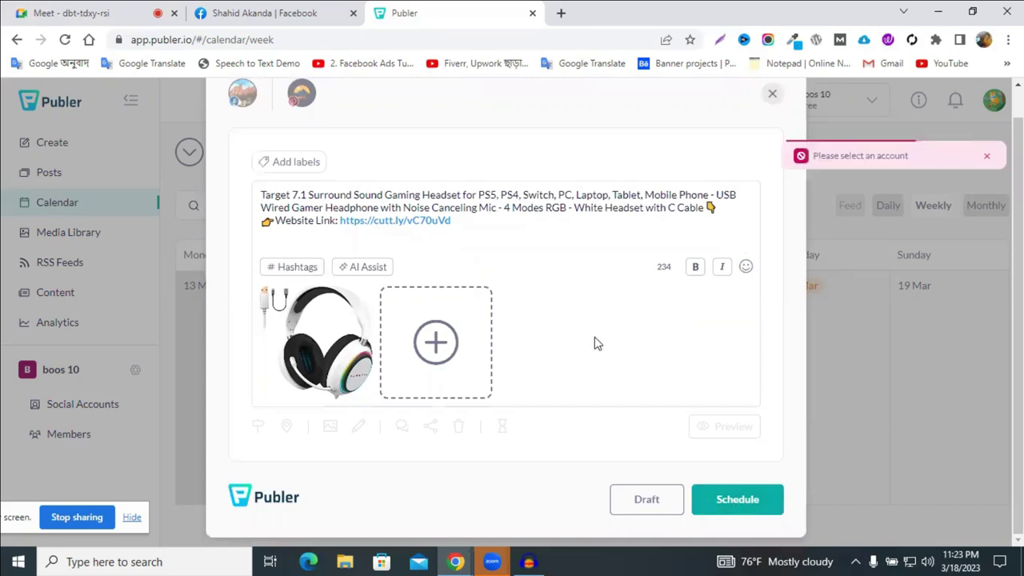
scroll(626, 324, "up", 1)
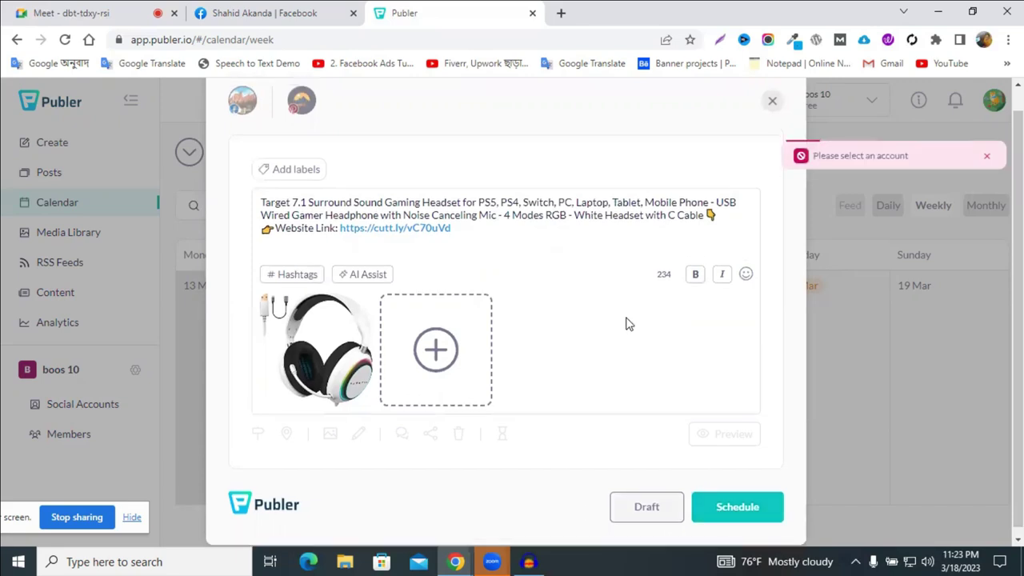
left_click(240, 132)
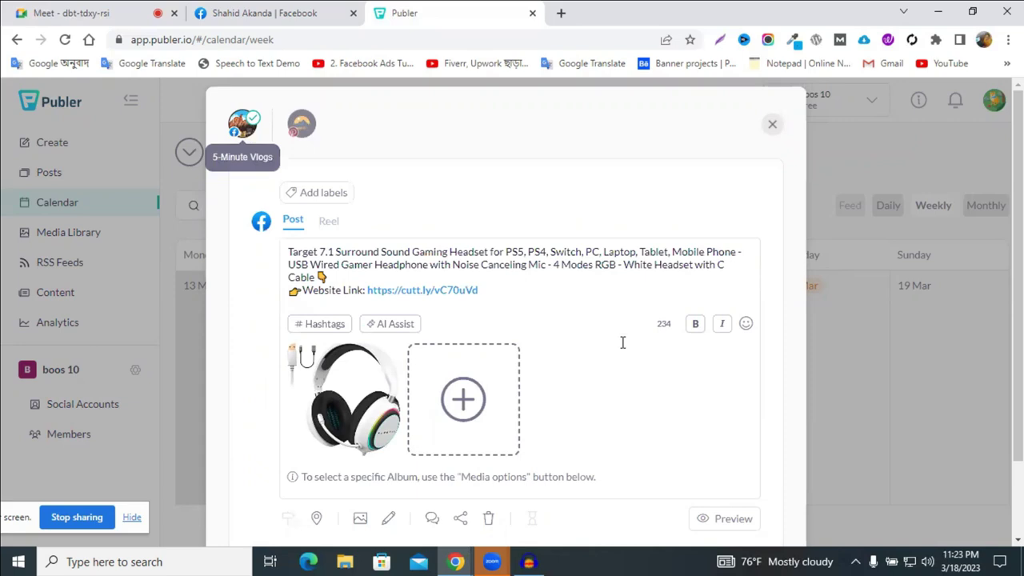
Schedule the gaming headset post for Sunday 19 March 2023 at 11:00
scroll(745, 475, "down", 1)
left_click(720, 509)
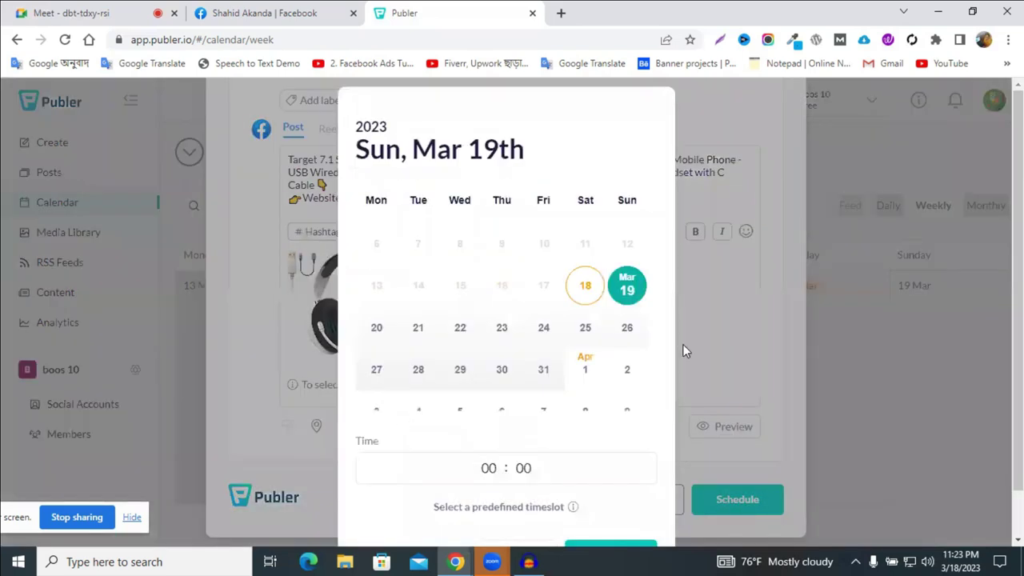
left_click(488, 468)
type("11")
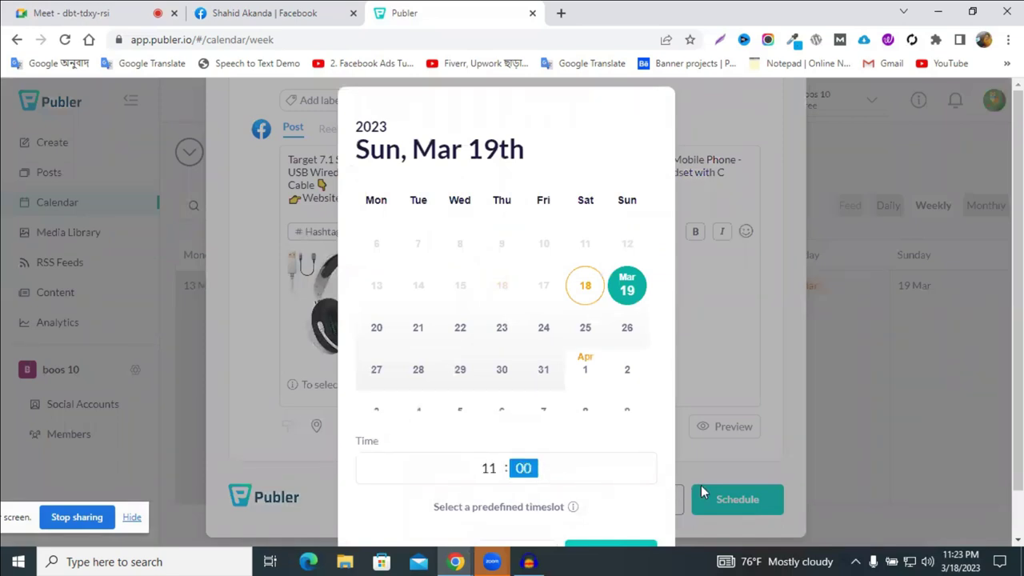
scroll(615, 477, "down", 1)
left_click(611, 502)
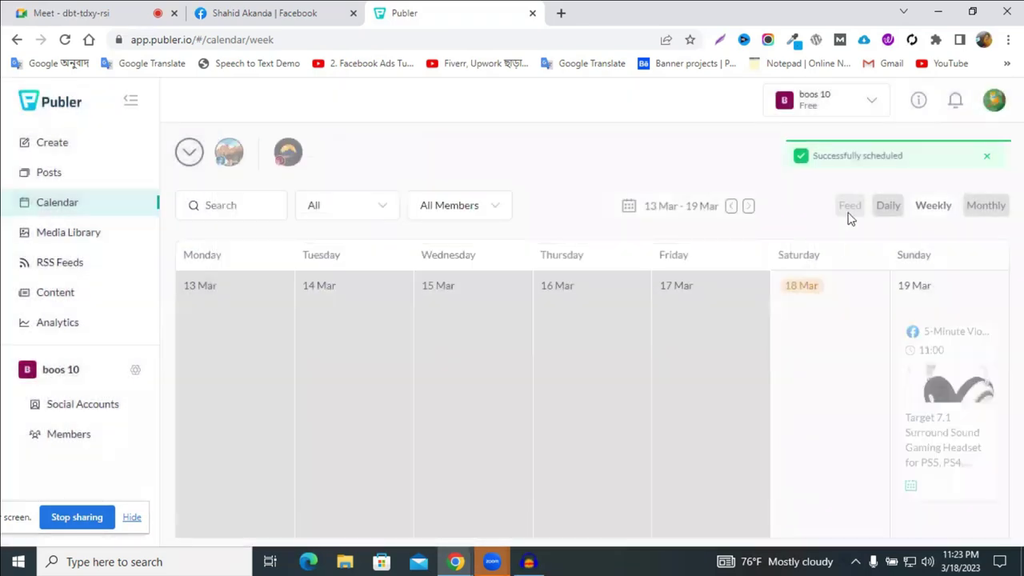
scroll(902, 352, "down", 1)
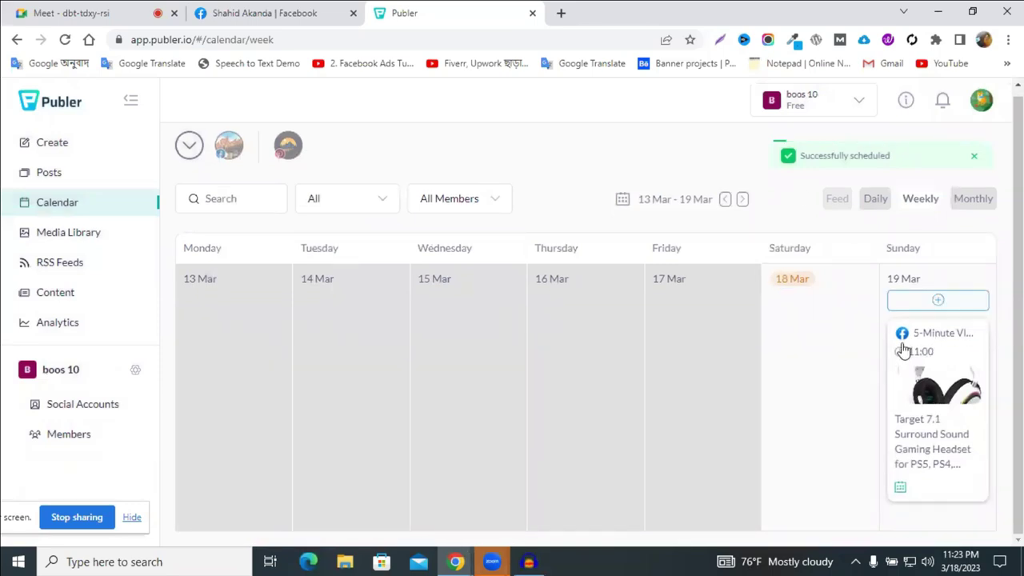
left_click(743, 200)
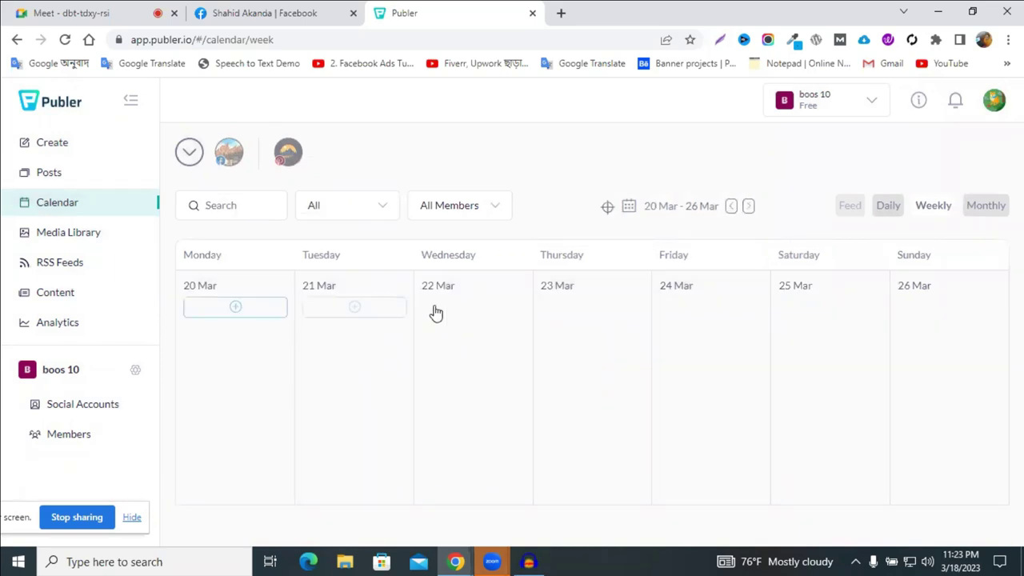
mouse_move(356, 312)
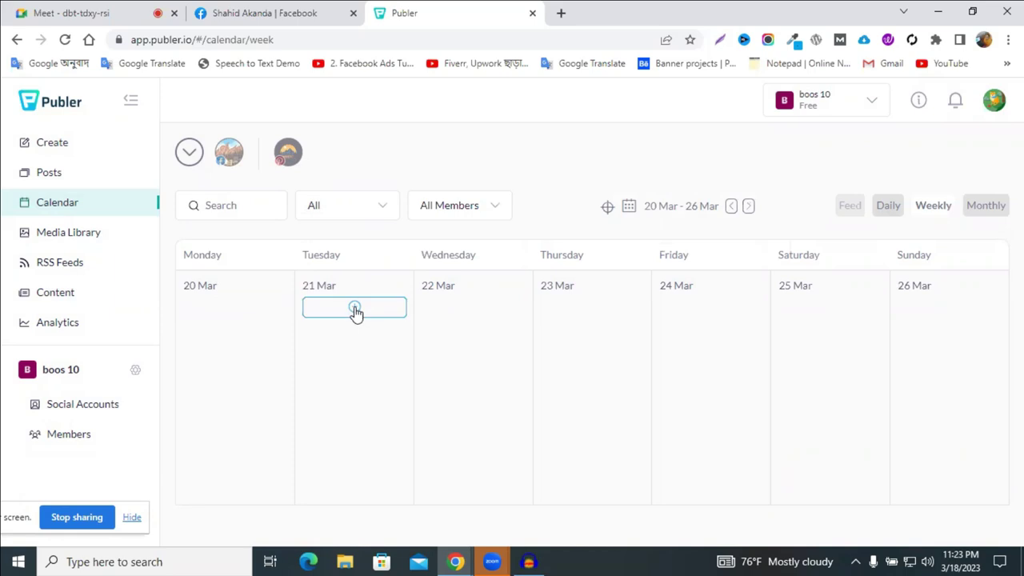
left_click(474, 308)
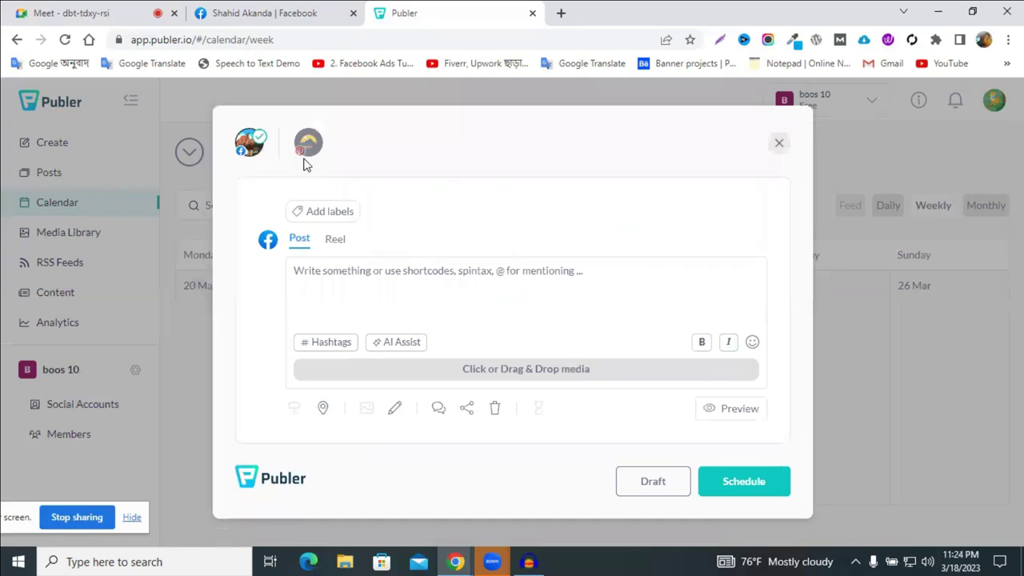
left_click(776, 148)
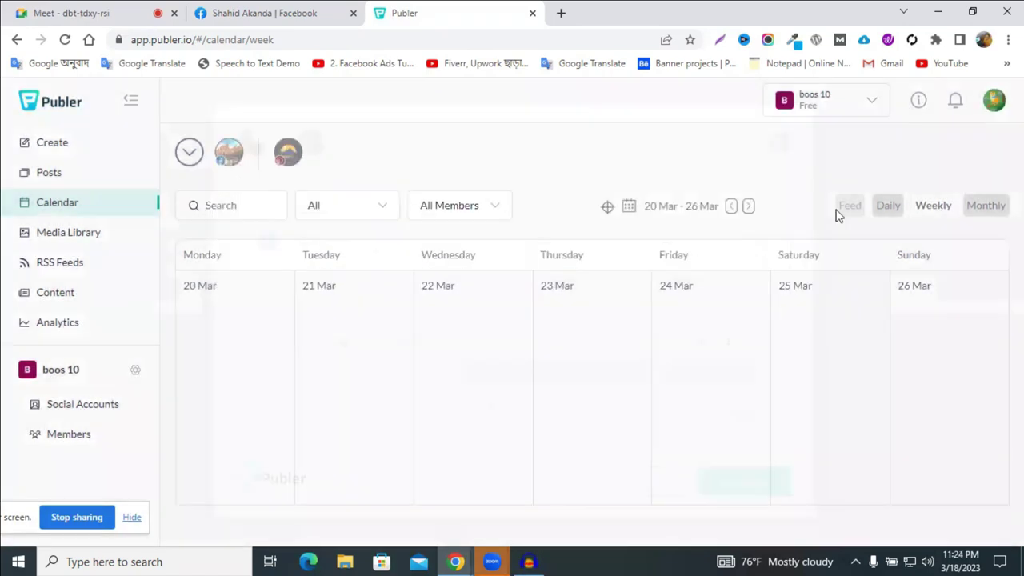
left_click(731, 207)
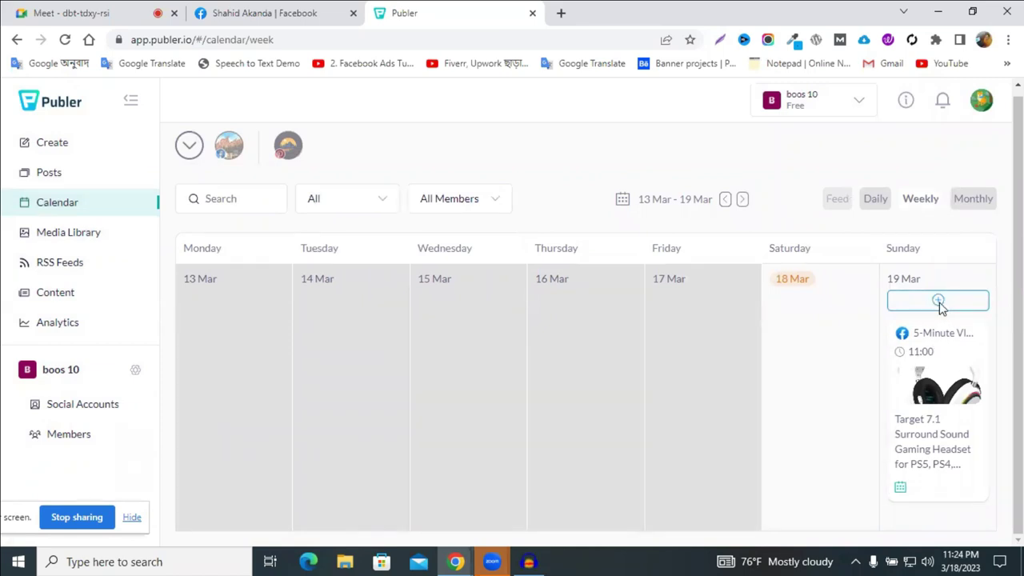
left_click(940, 302)
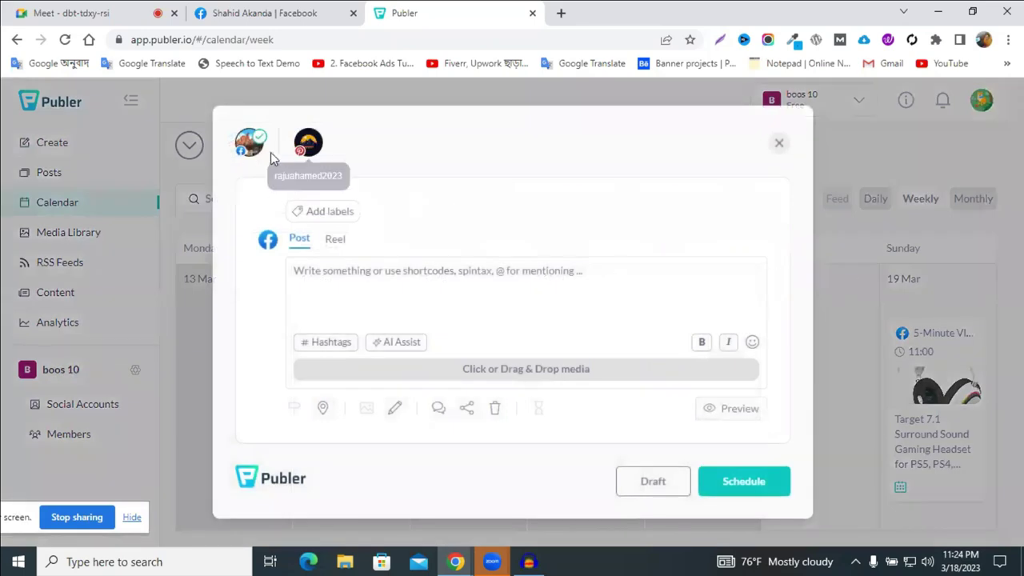
left_click(249, 148)
left_click(306, 159)
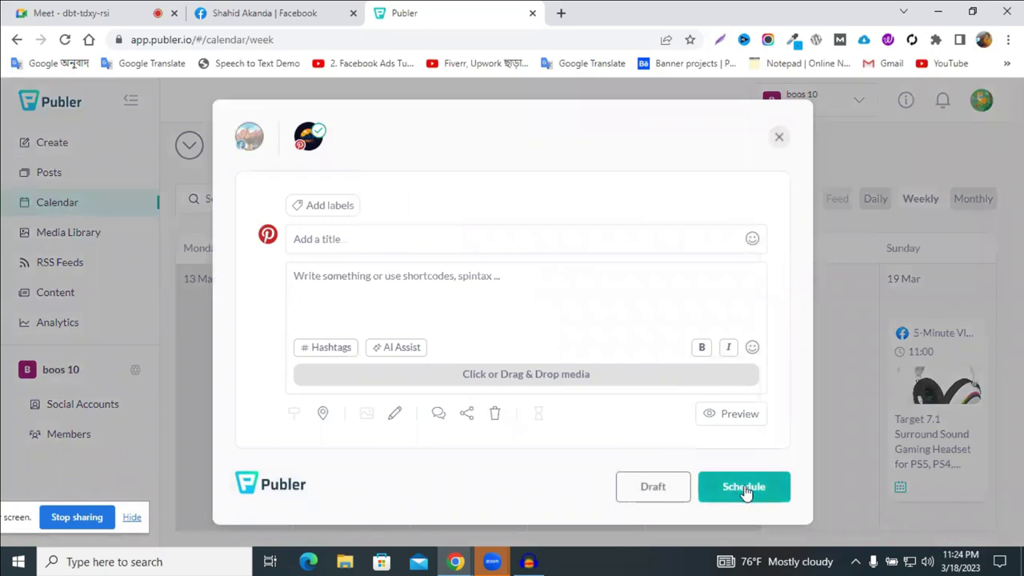
left_click(780, 139)
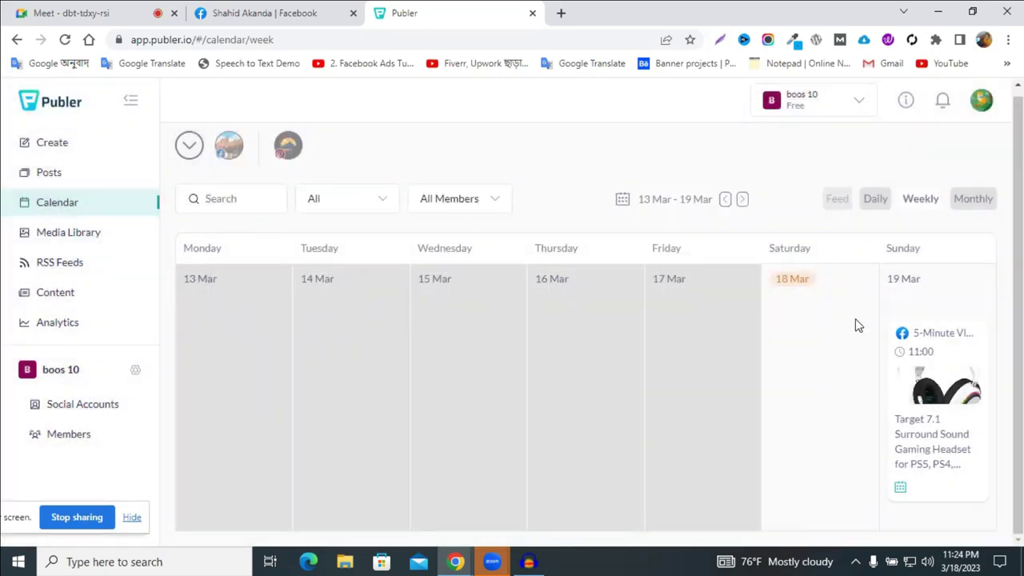
Open the list of scheduled posts and show the 5-Minute Vlogs headset post with its actions
left_click(64, 150)
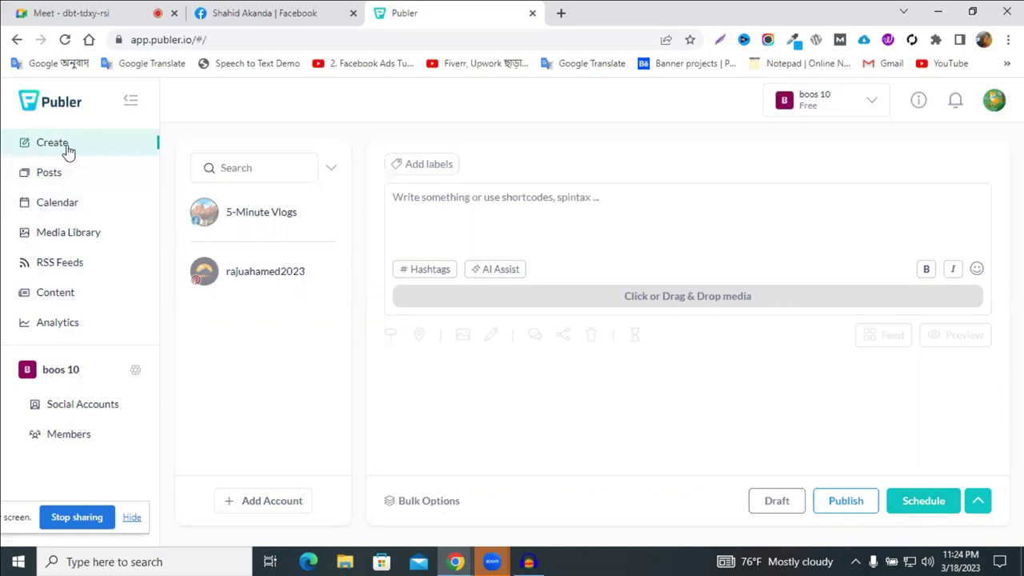
left_click(84, 179)
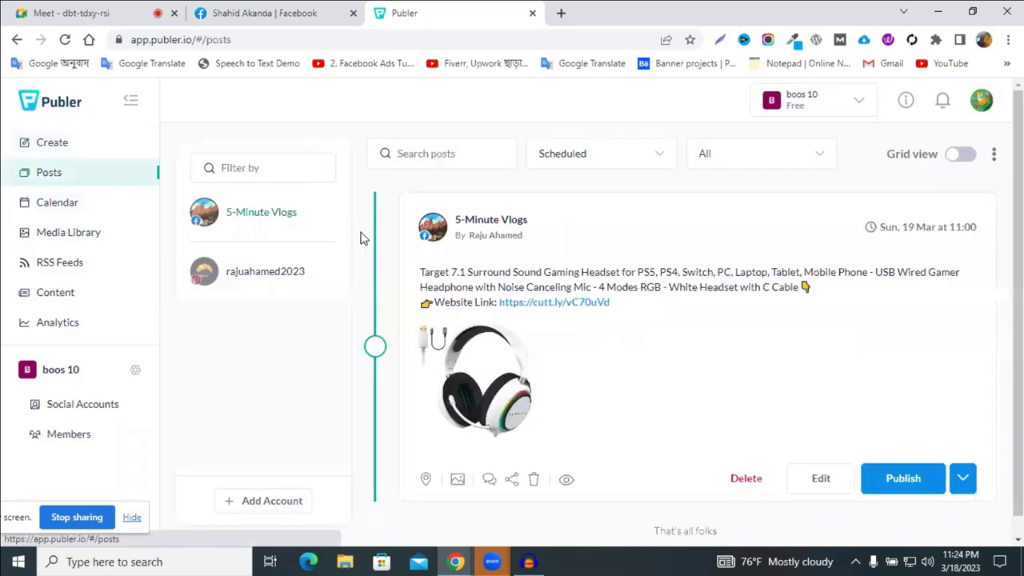
scroll(903, 323, "down", 1)
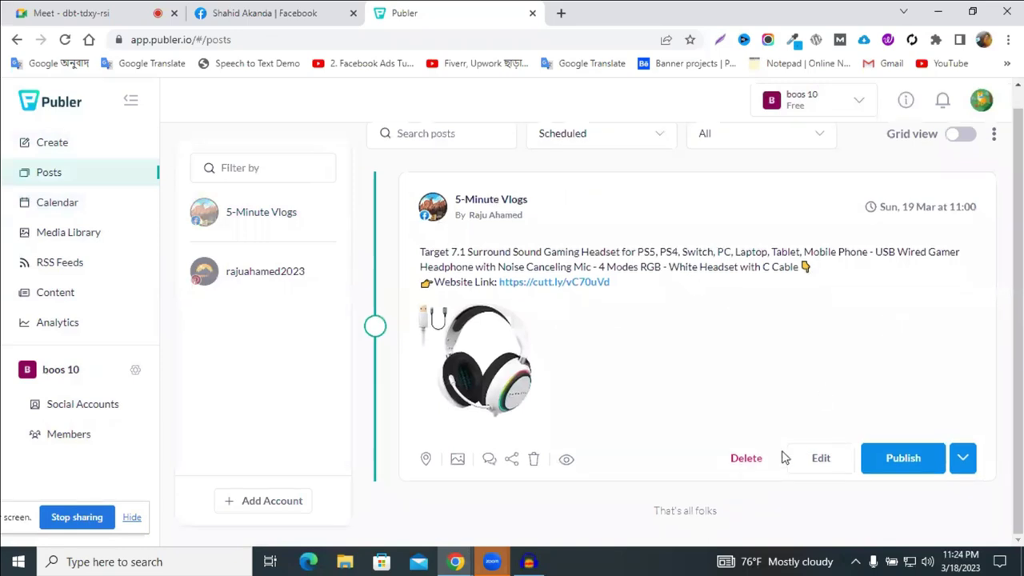
left_click(752, 461)
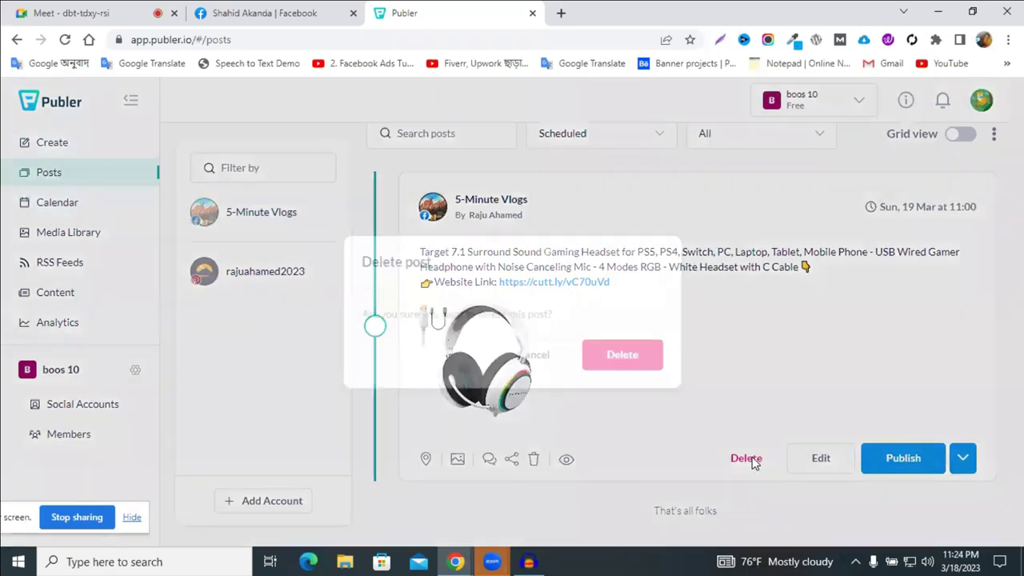
left_click(531, 355)
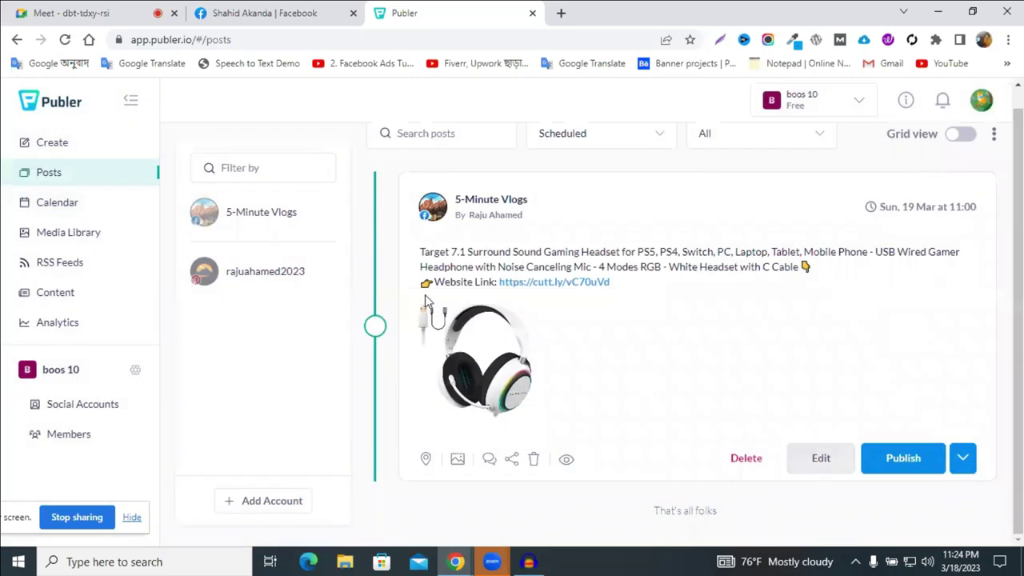
left_click(821, 459)
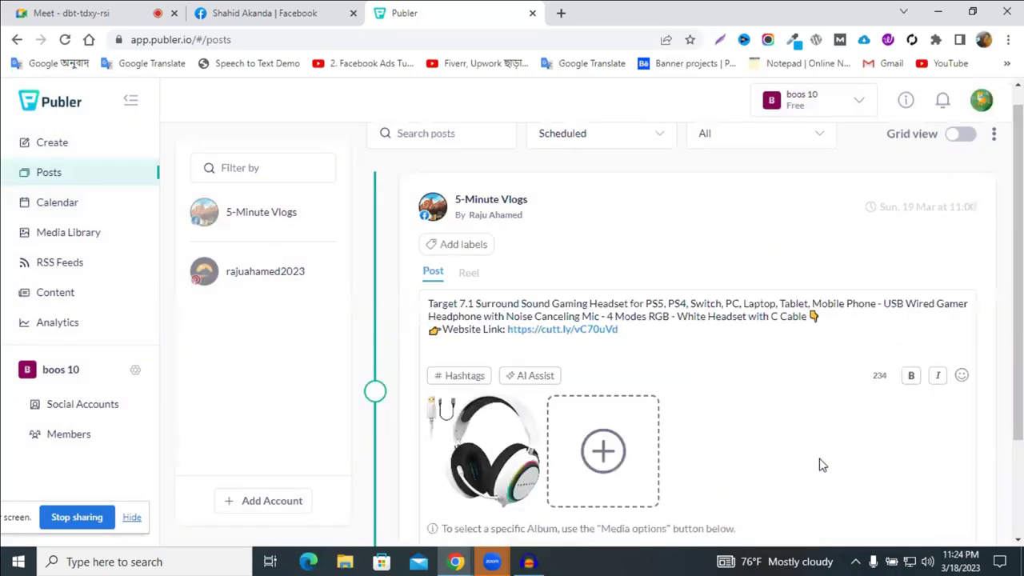
left_click_drag(444, 333, 719, 328)
left_click(645, 304)
scroll(752, 368, "down", 2)
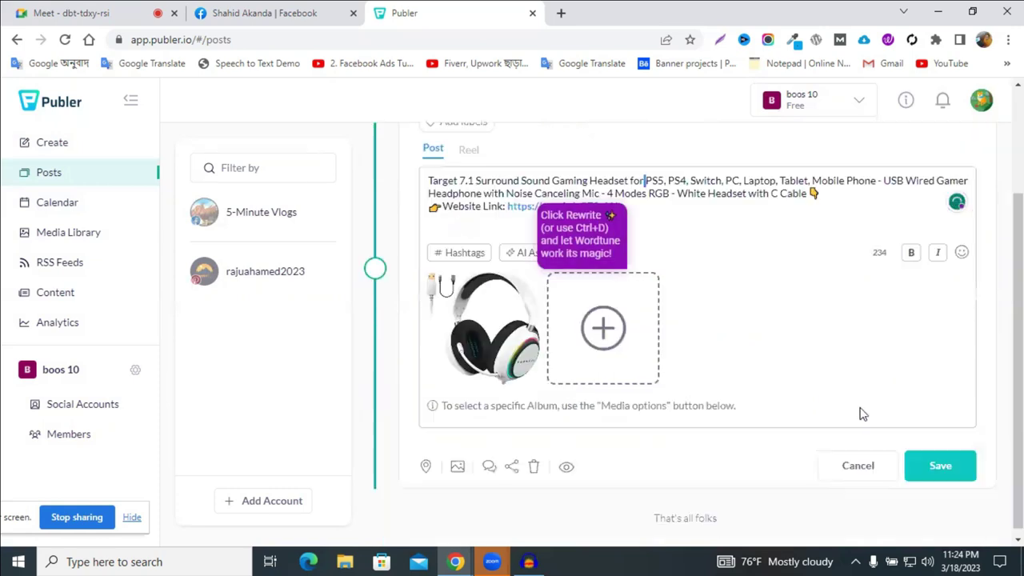
left_click(848, 468)
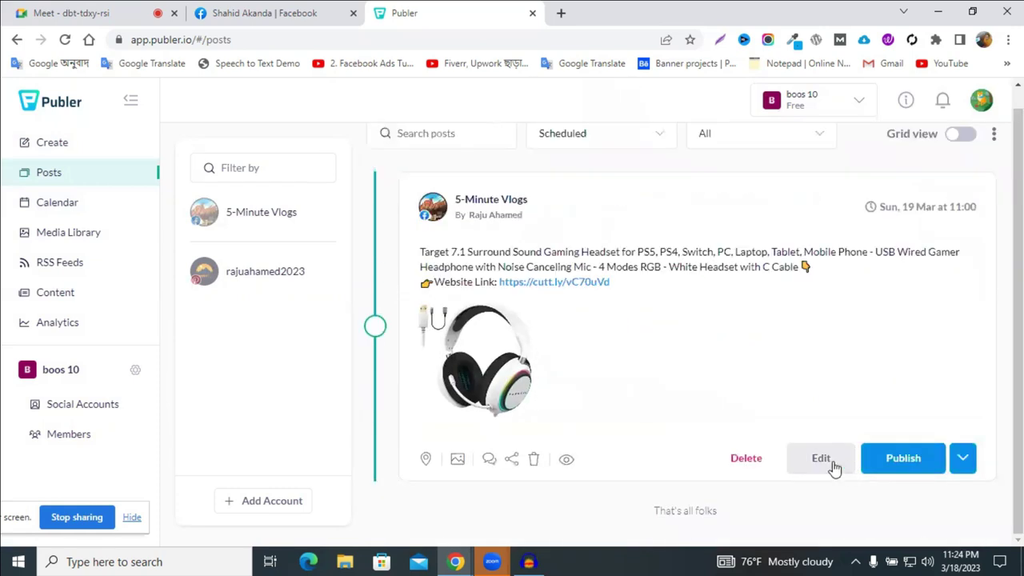
Delete the scheduled gaming headset post of the 5-Minute Vlogs page
left_click(747, 463)
left_click(618, 354)
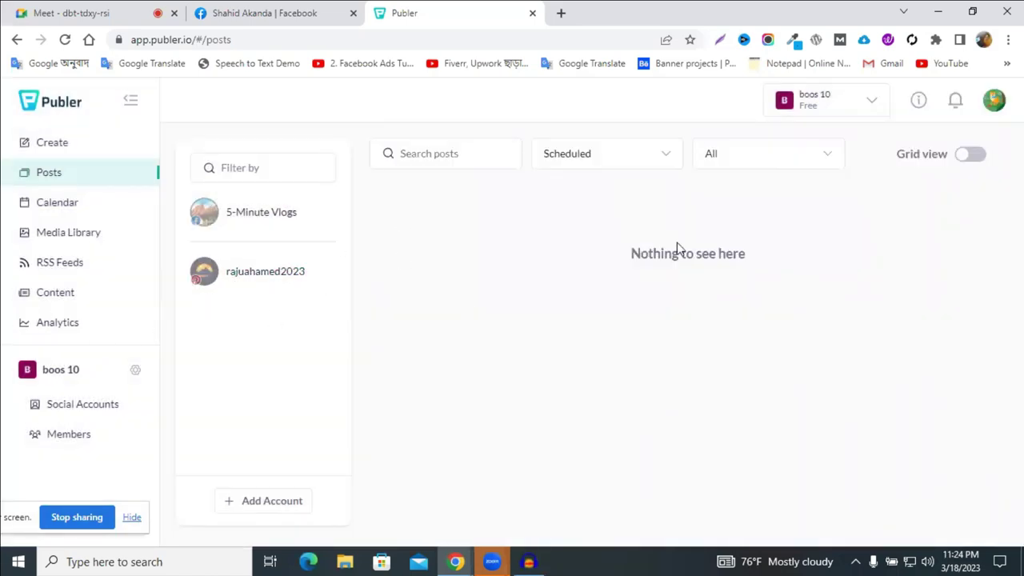
Review the connected Pinterest account's settings down to the removal options, and return to the social accounts list
left_click(83, 406)
scroll(341, 338, "down", 2)
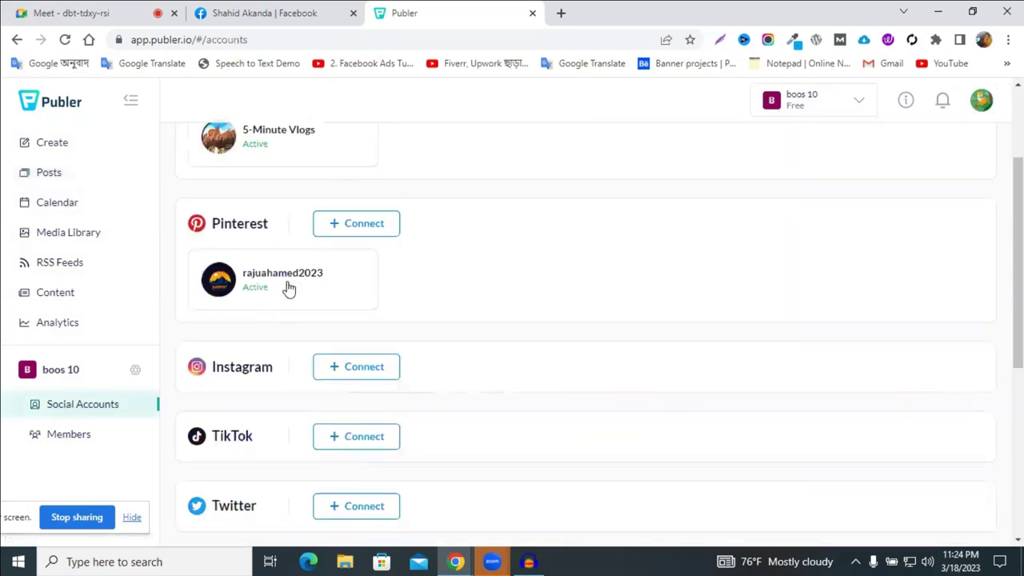
left_click(323, 284)
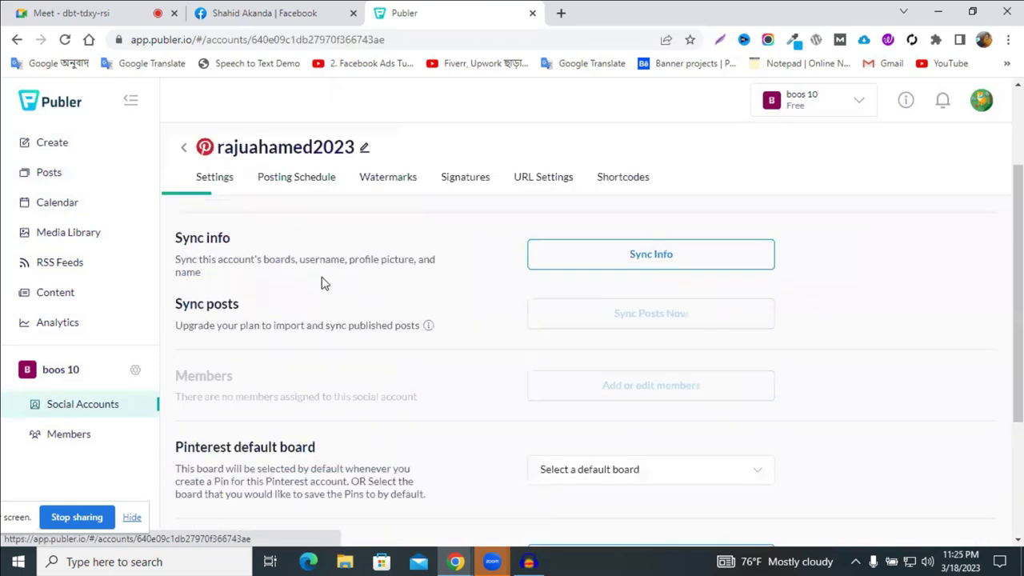
scroll(528, 313, "down", 4)
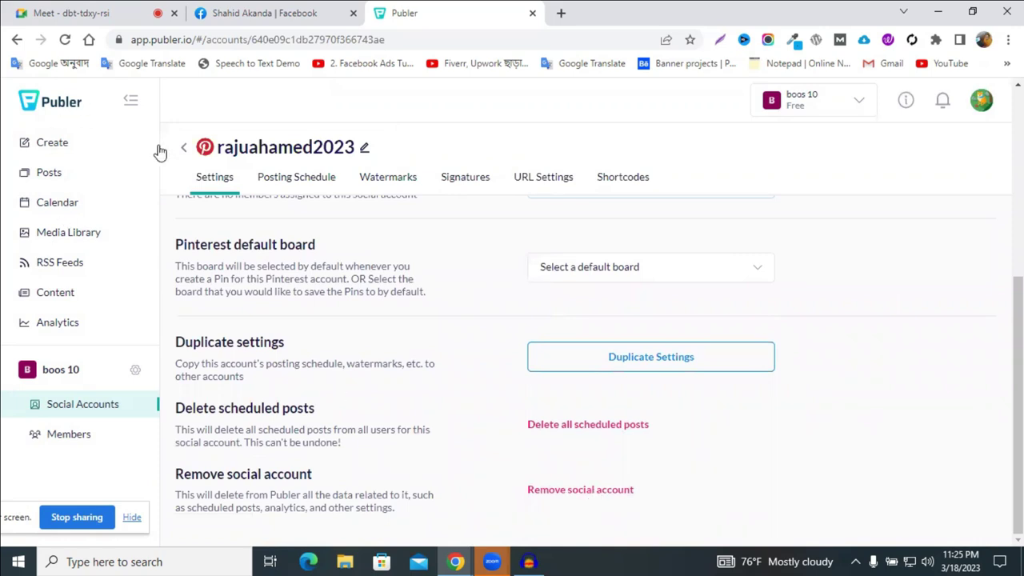
left_click(184, 148)
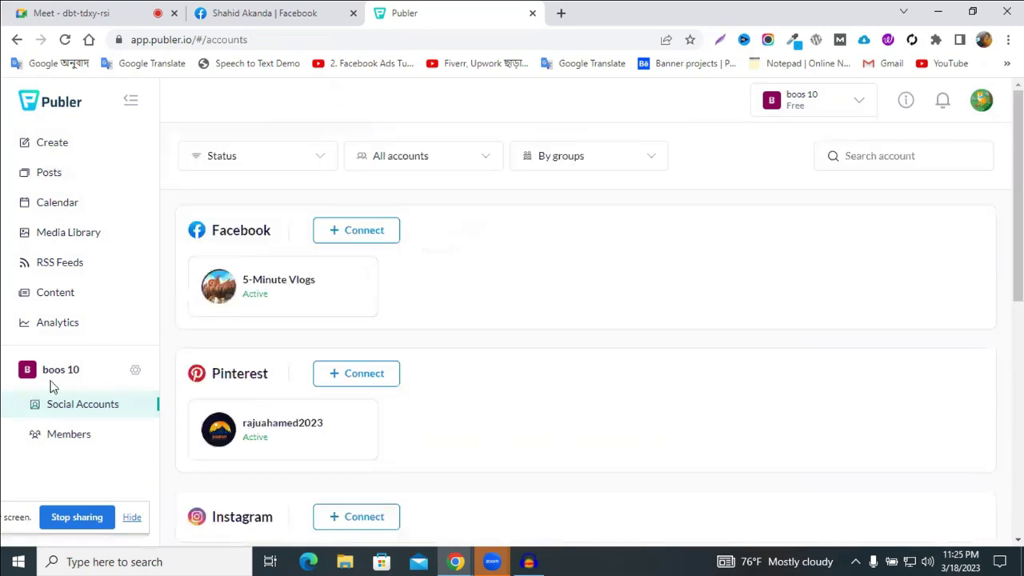
Remove the Pinterest account from the connected social accounts, agreeing to the removal
scroll(389, 311, "down", 3)
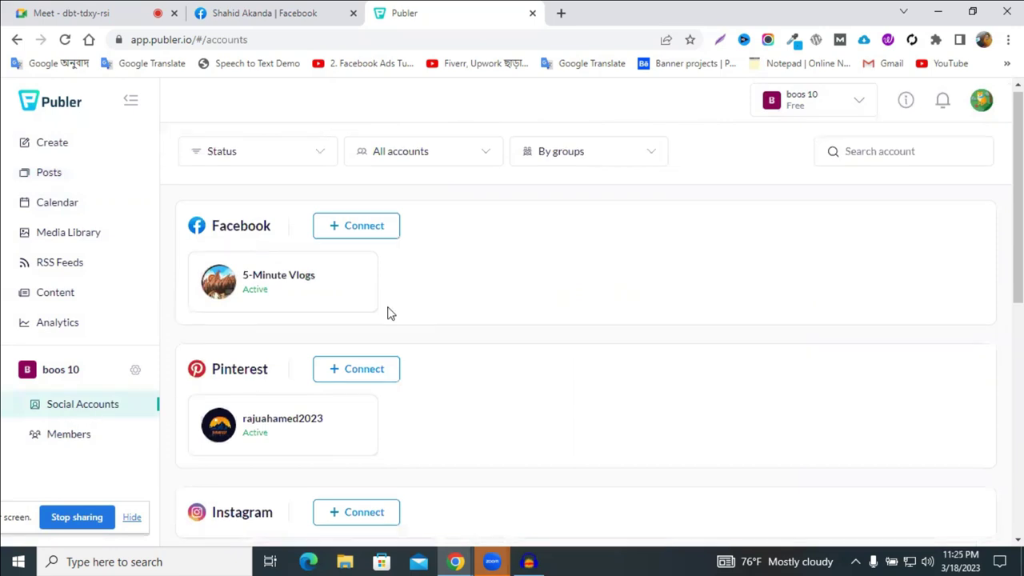
left_click(313, 210)
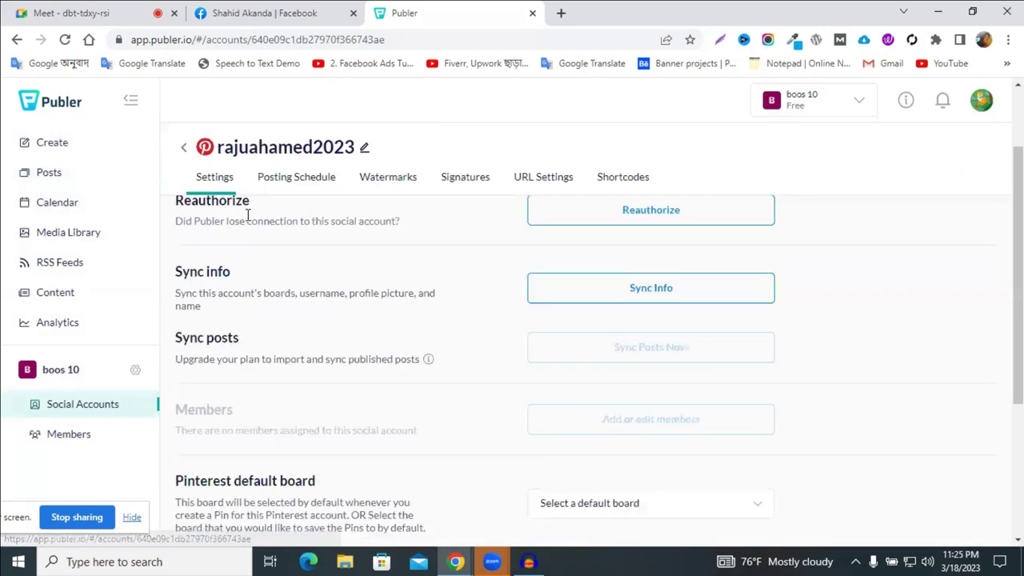
scroll(412, 232, "down", 5)
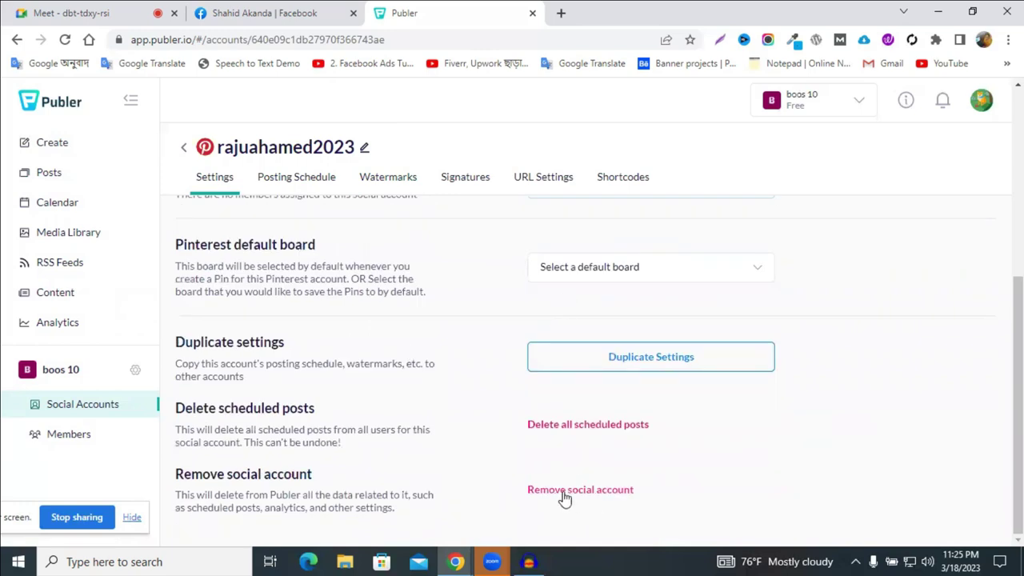
left_click(564, 491)
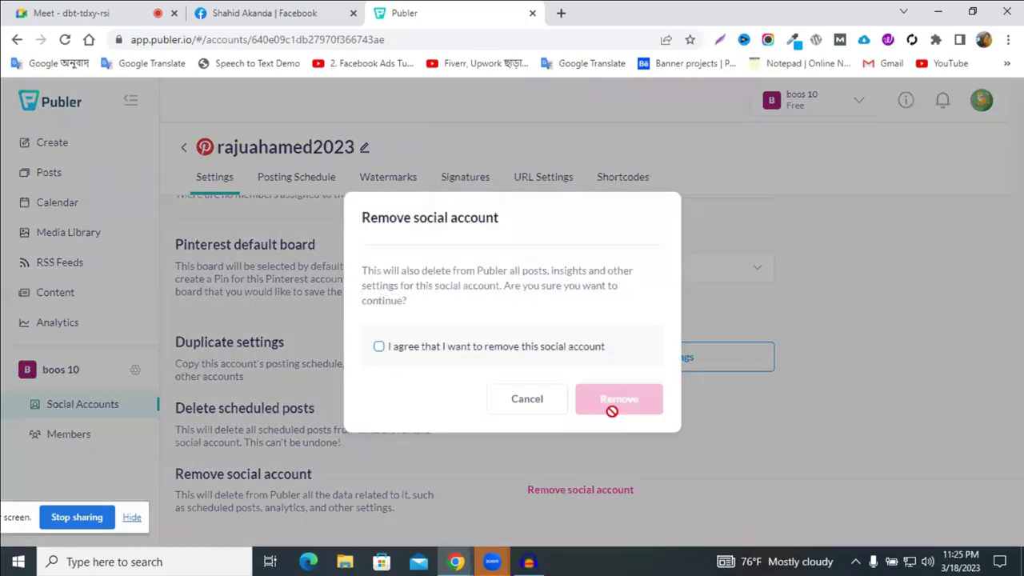
left_click(393, 352)
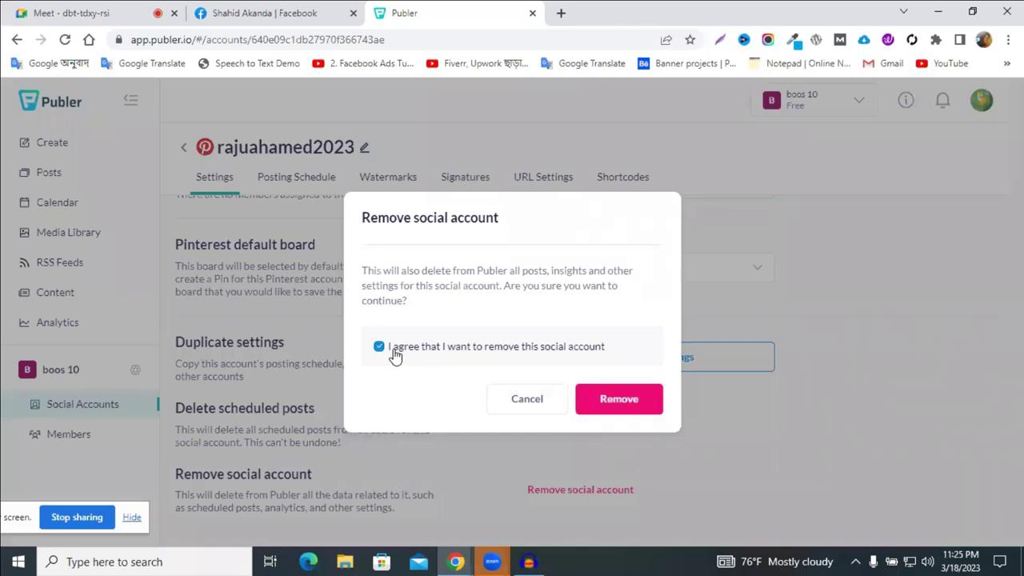
left_click(620, 399)
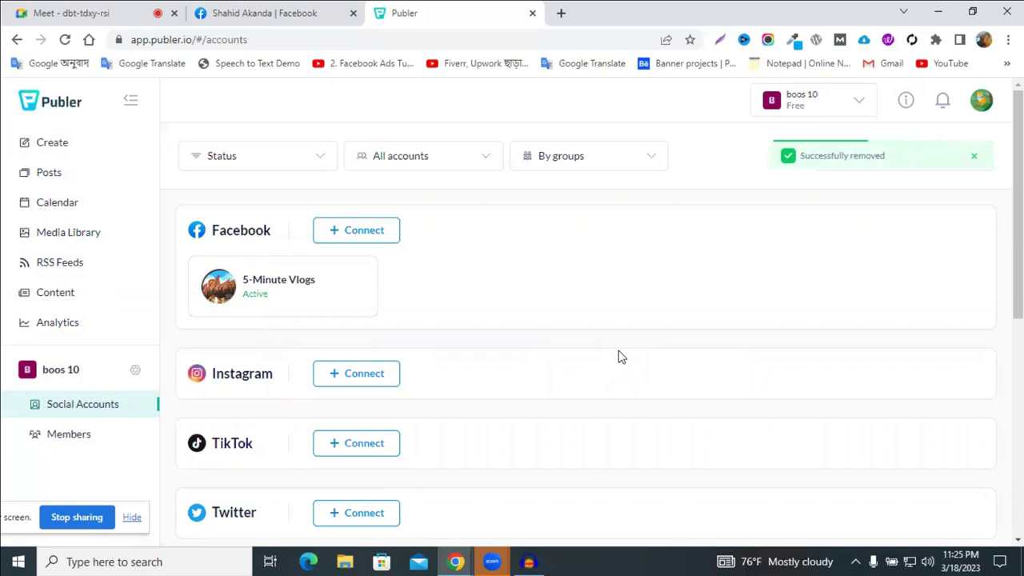
Remove the 5-Minute Vlogs Facebook page from the connected social accounts, agreeing to the removal
scroll(359, 469, "down", 5)
scroll(379, 328, "up", 5)
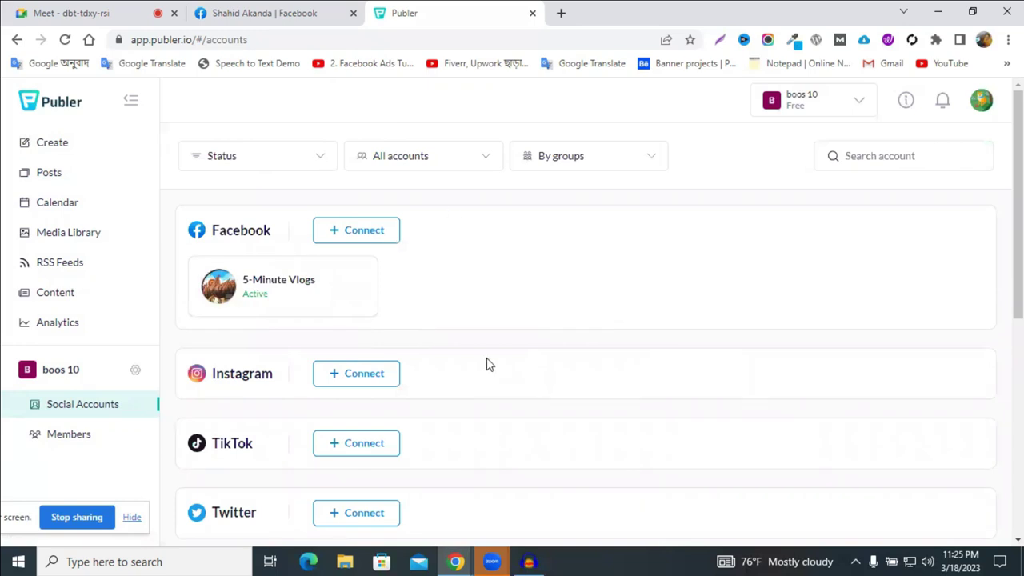
left_click(336, 291)
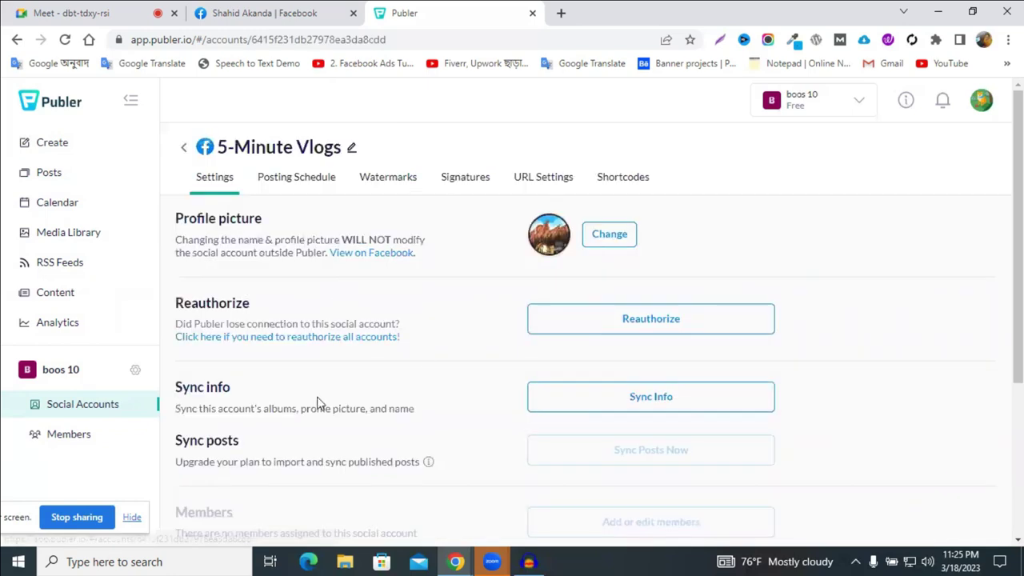
scroll(318, 403, "down", 3)
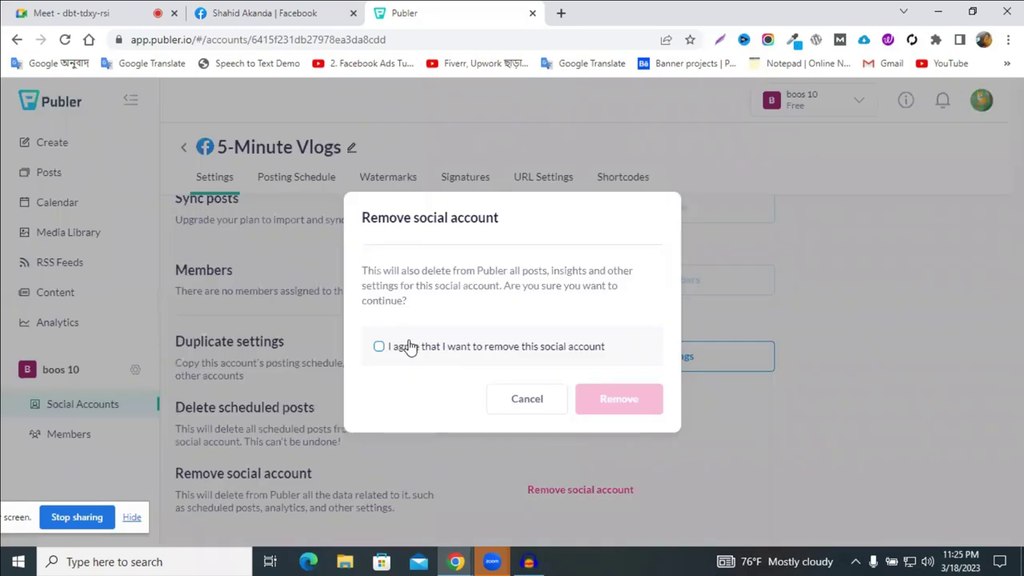
left_click(409, 347)
left_click(621, 404)
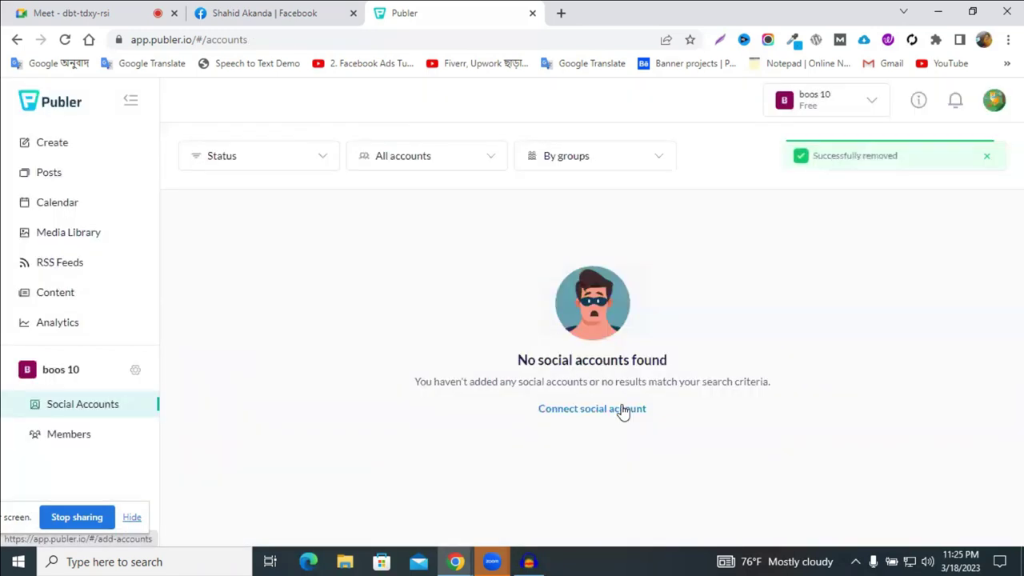